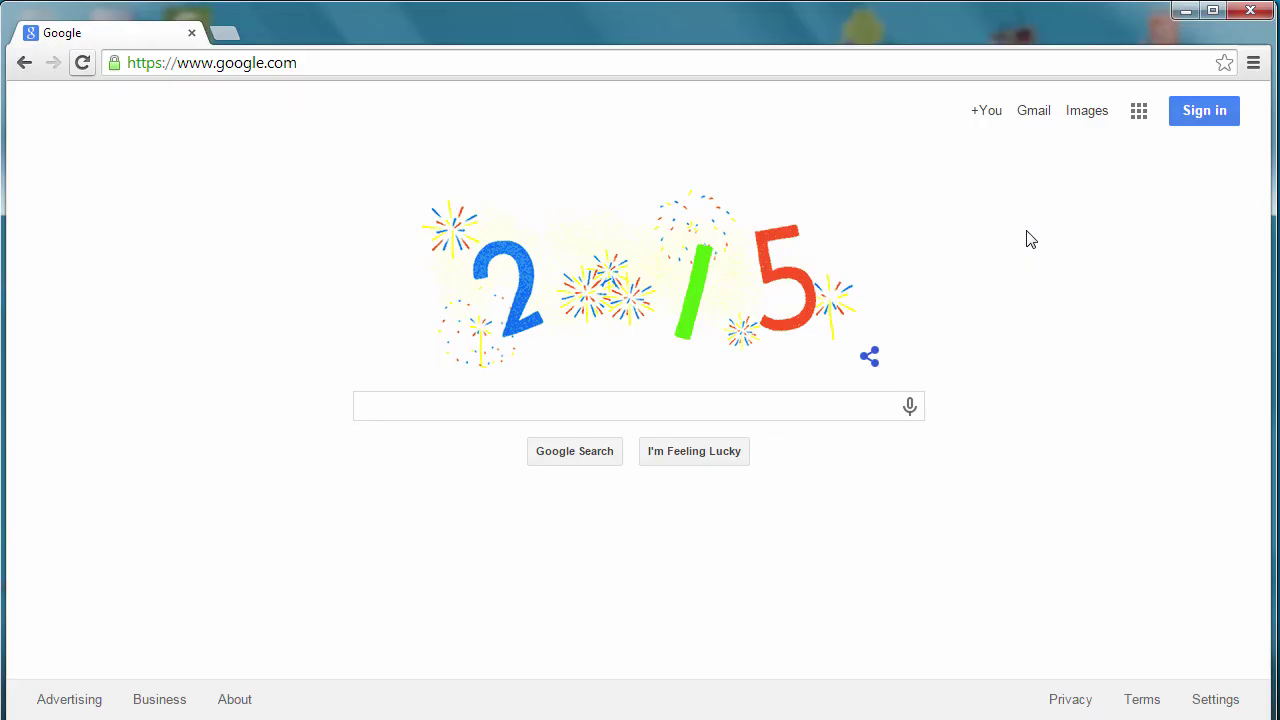
Step: Open MY USB (F:) in Explorer to confirm it's empty, then return to Chrome
key(super+e)
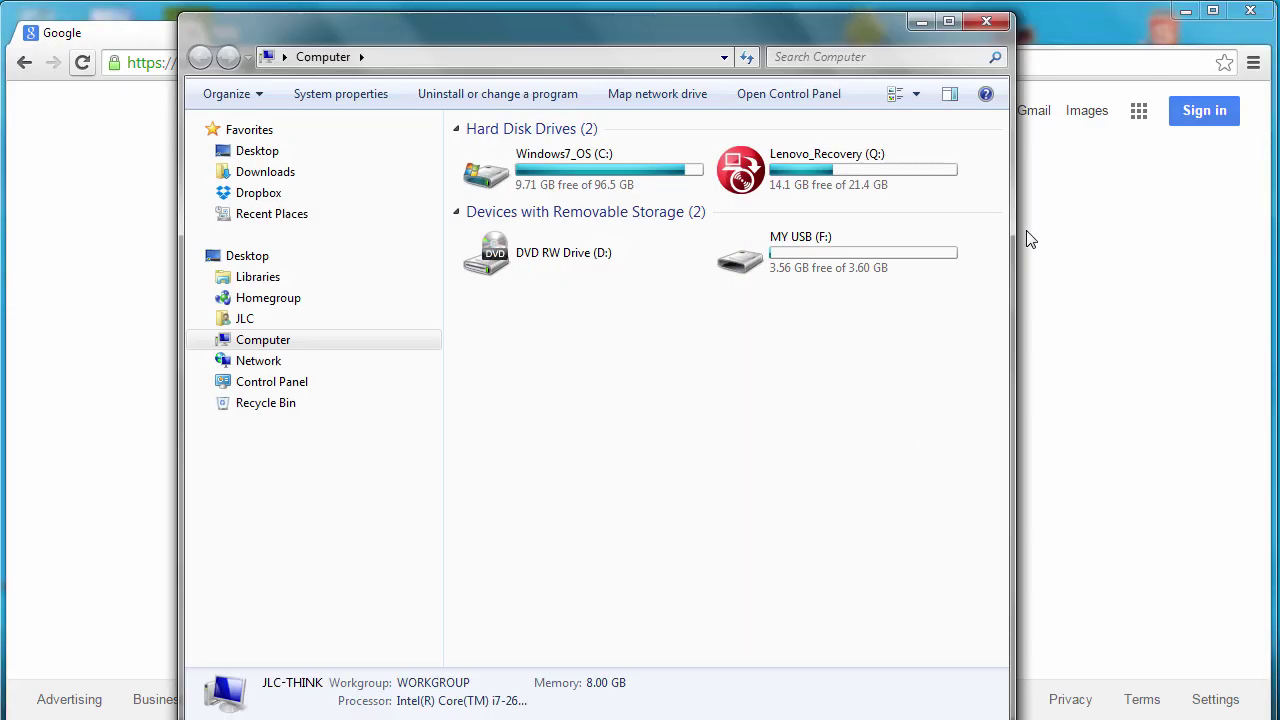
double_click(905, 250)
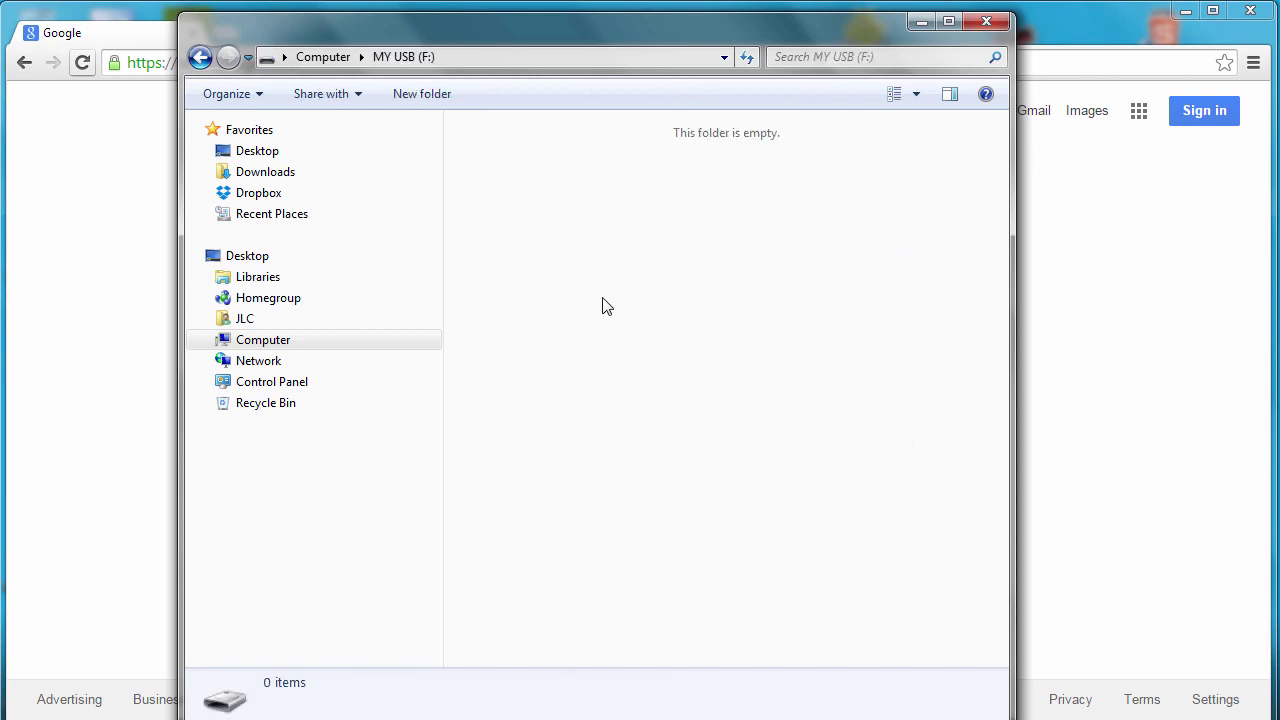
key(alt+Tab)
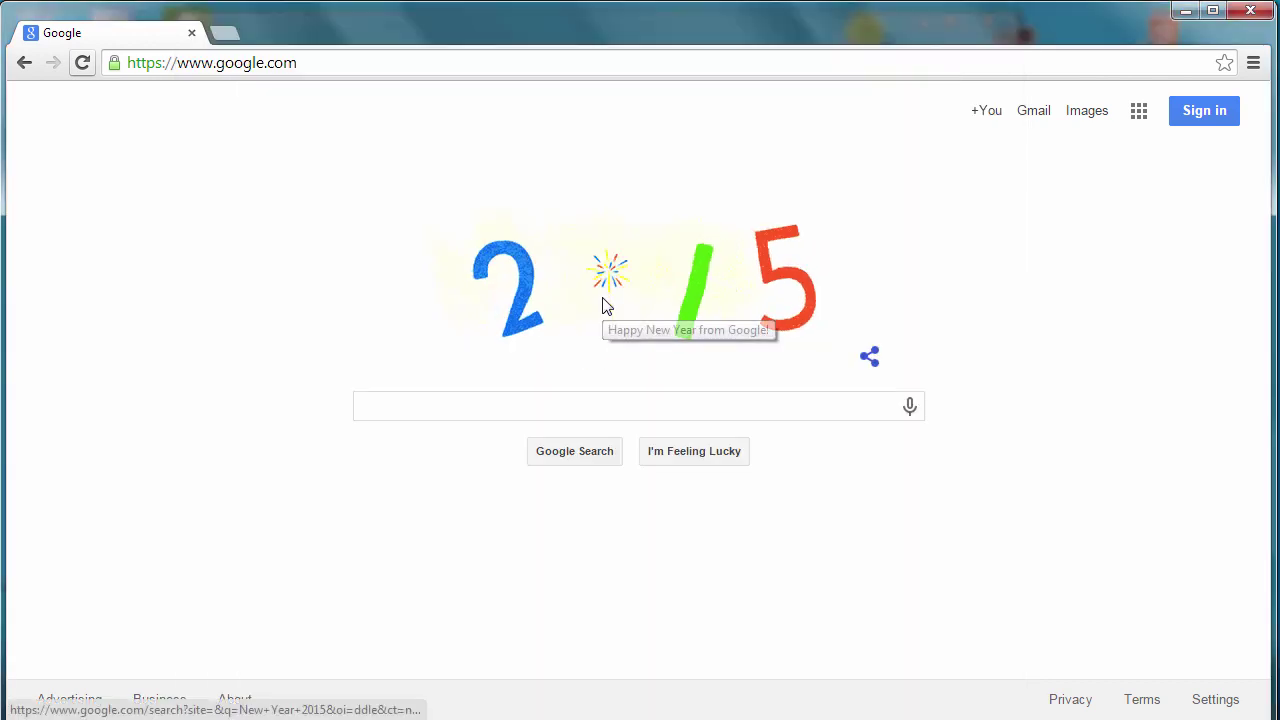
click(442, 66)
text(www.)
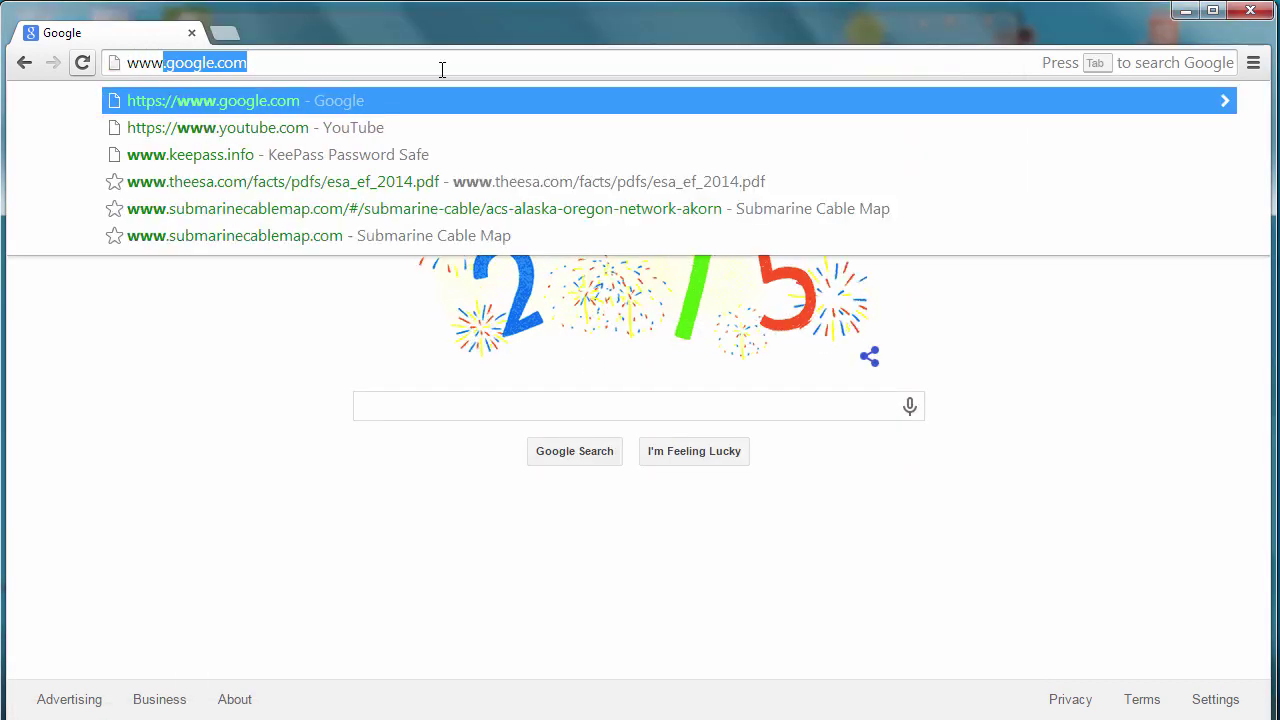
text(kee)
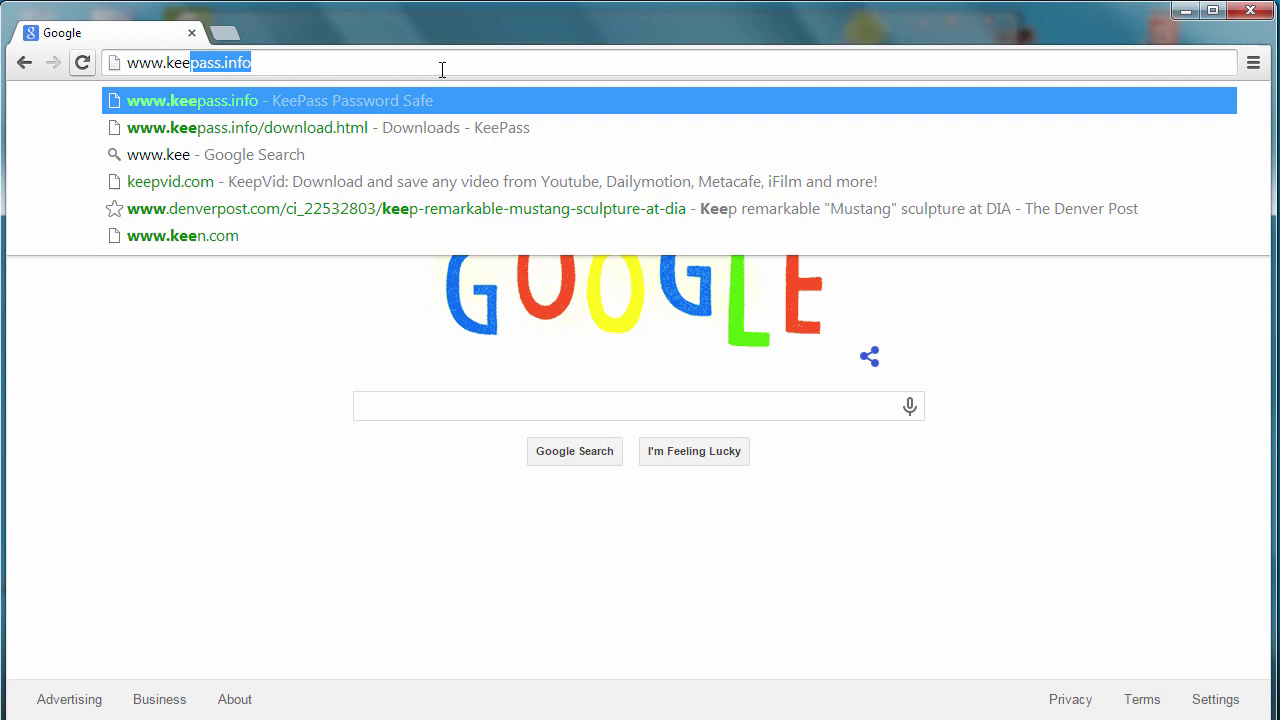
text(pass.info)
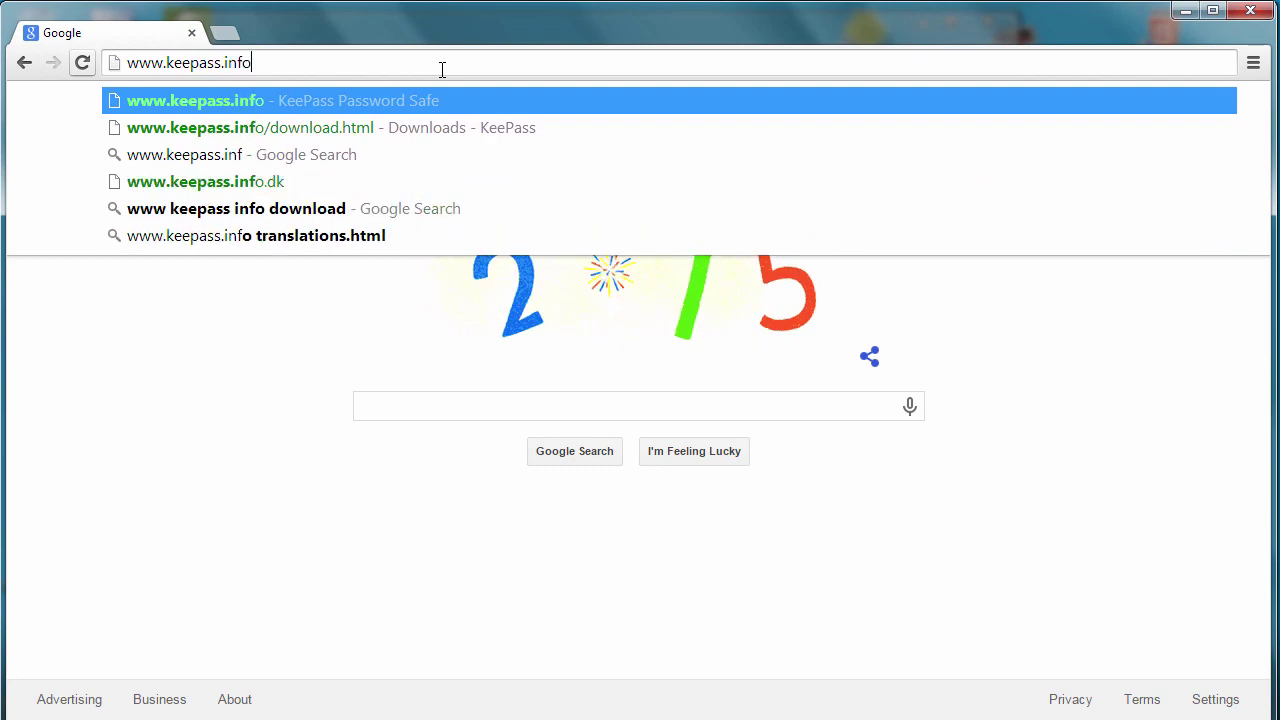
key(Return)
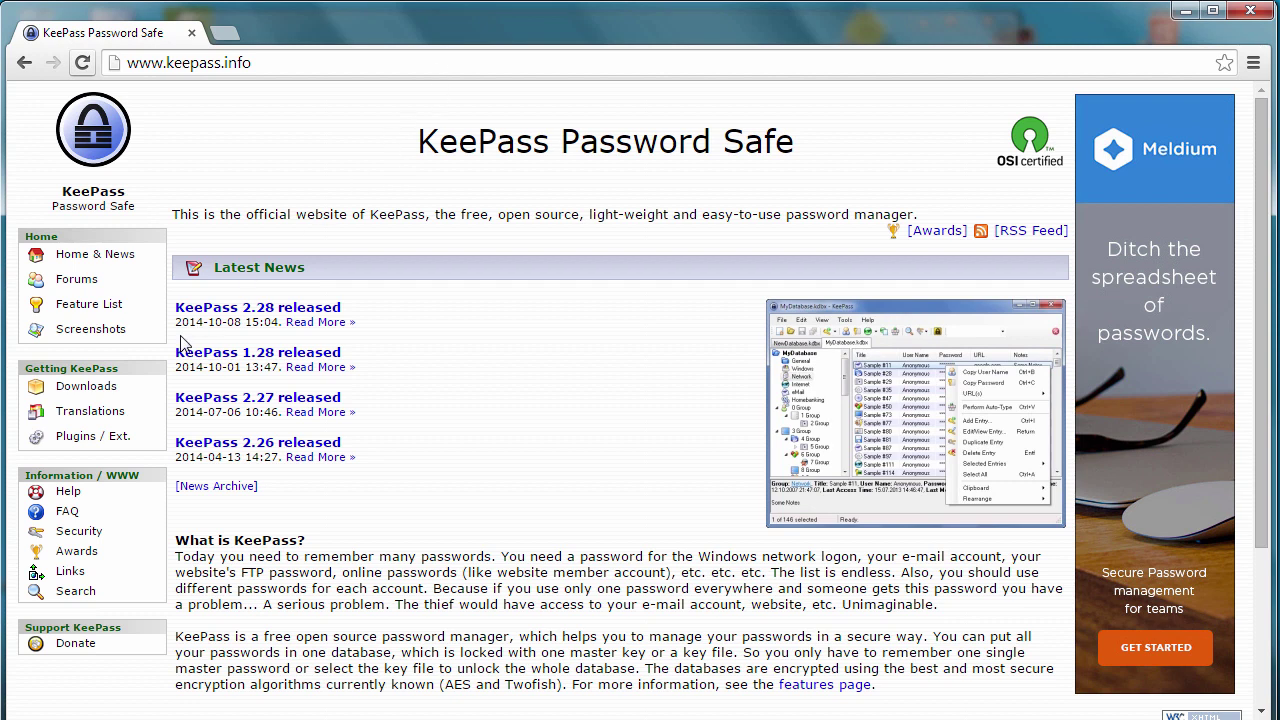
click(86, 386)
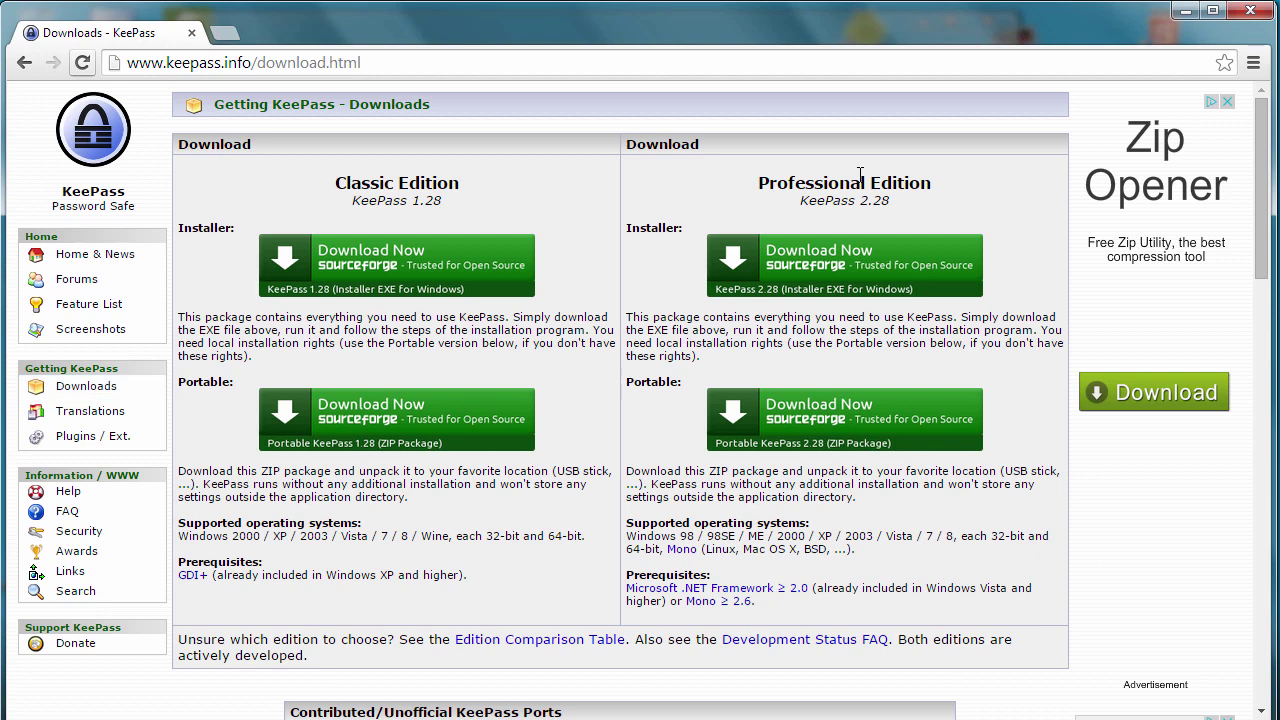
click(783, 430)
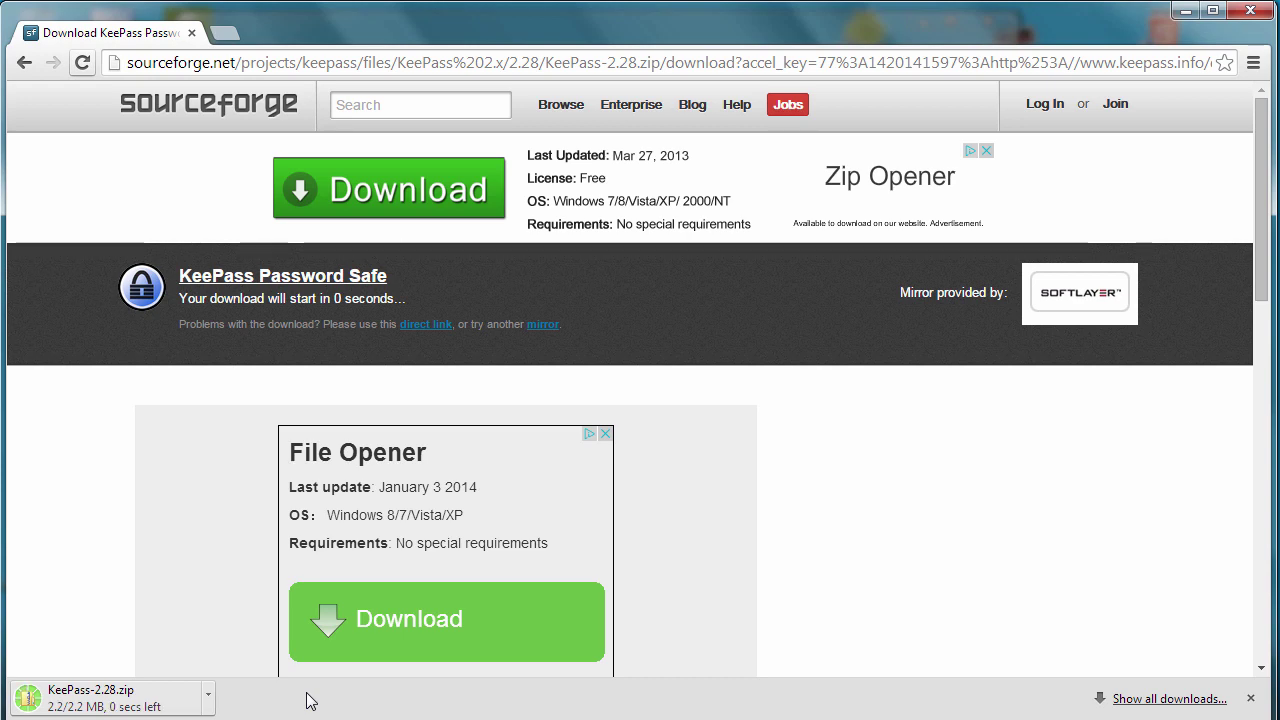
Step: Cut KeePass-2.28.zip from the Downloads folder and paste it onto MY USB (F:)
click(208, 697)
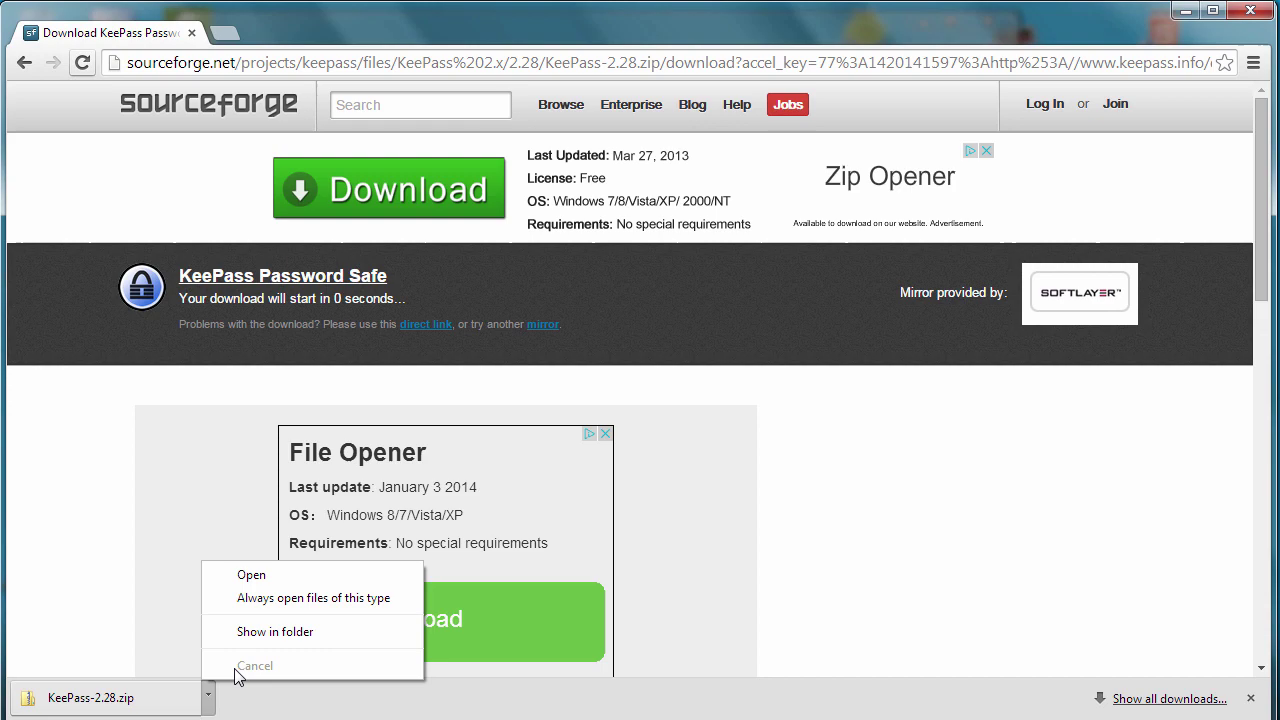
click(258, 636)
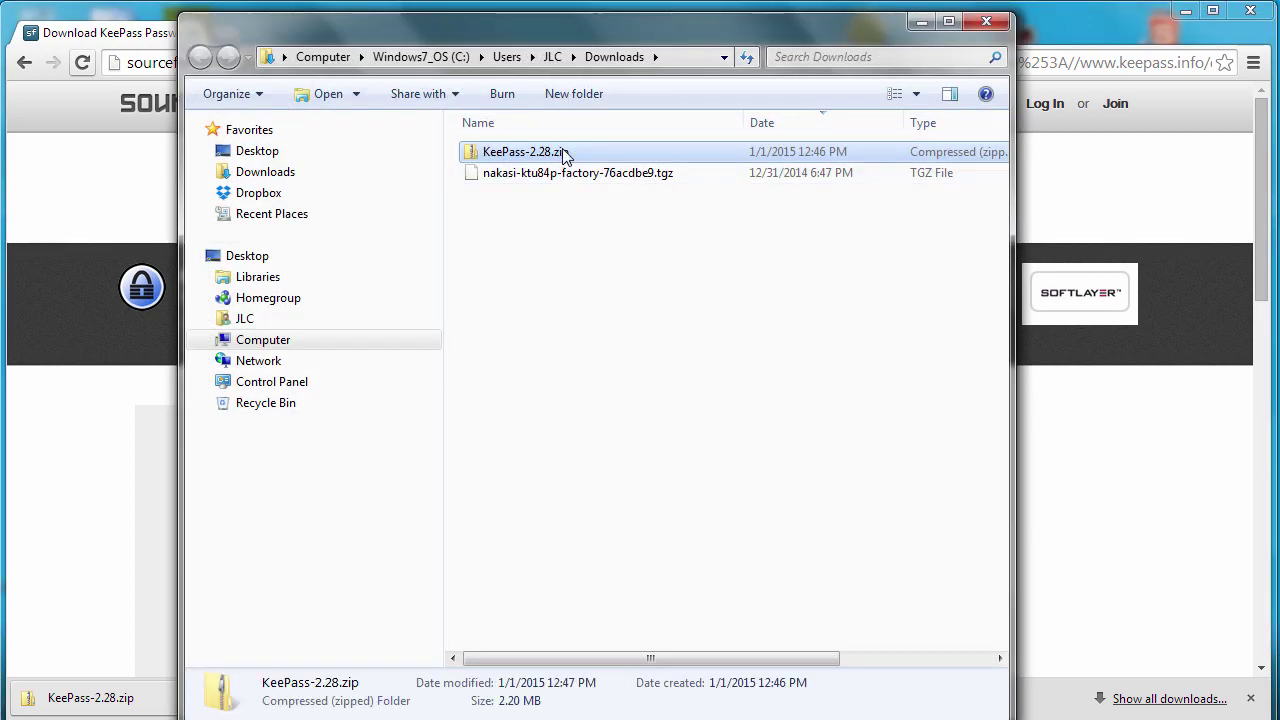
right_click(563, 155)
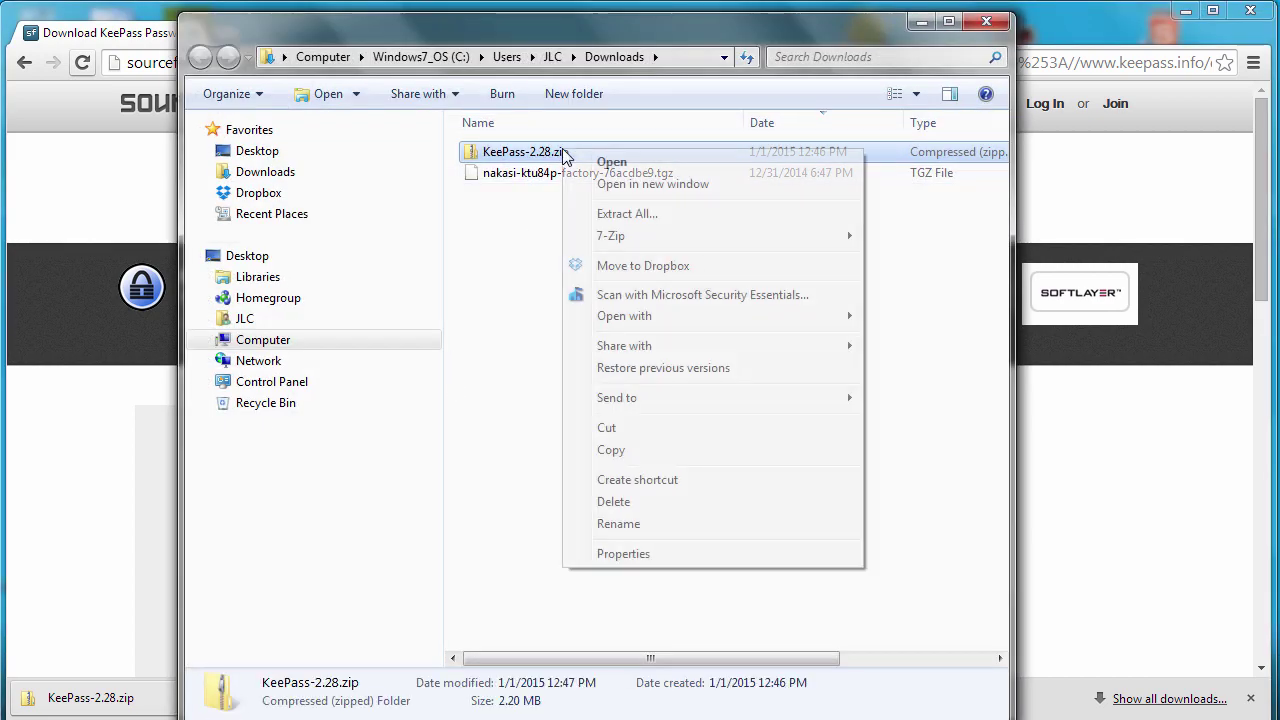
click(620, 428)
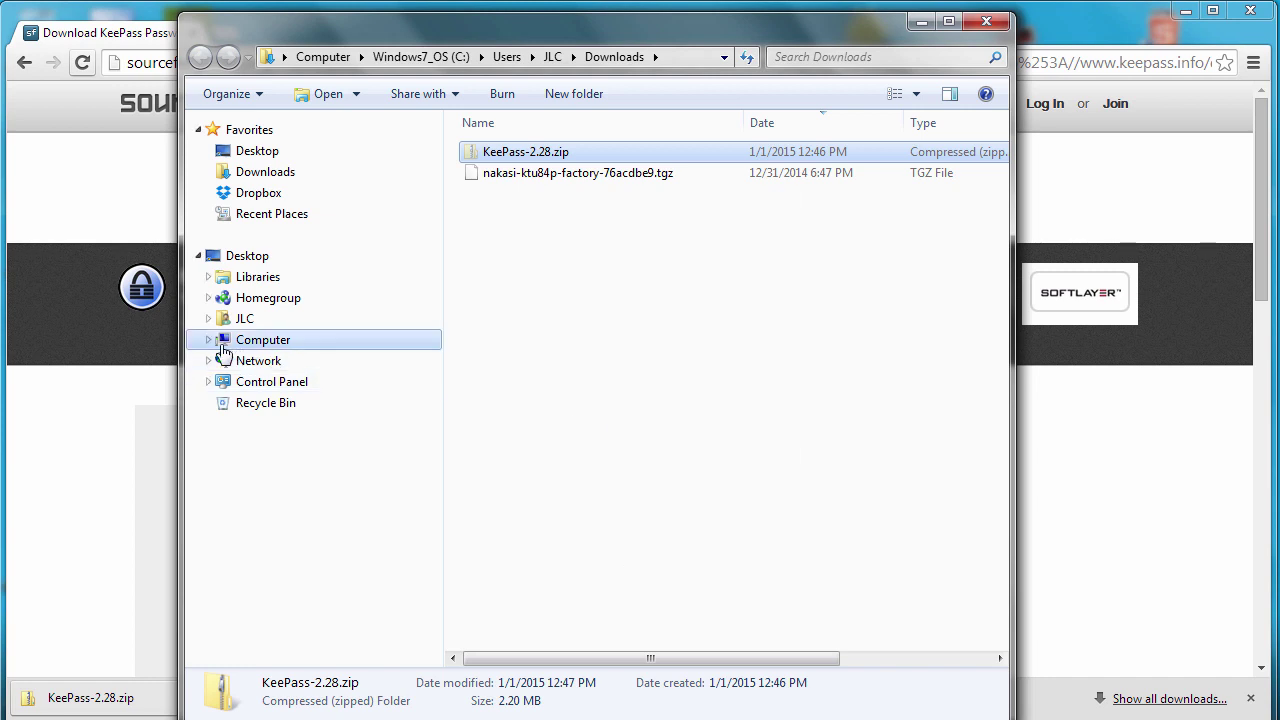
click(208, 341)
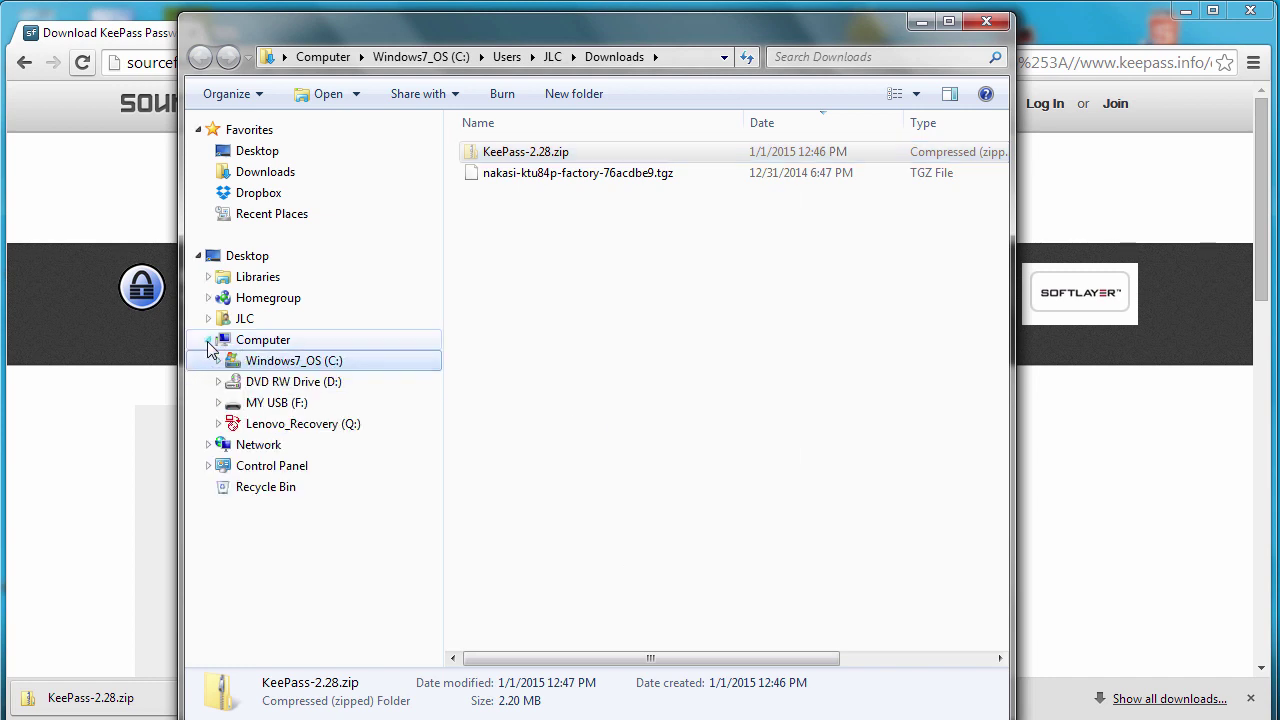
click(257, 403)
right_click(606, 232)
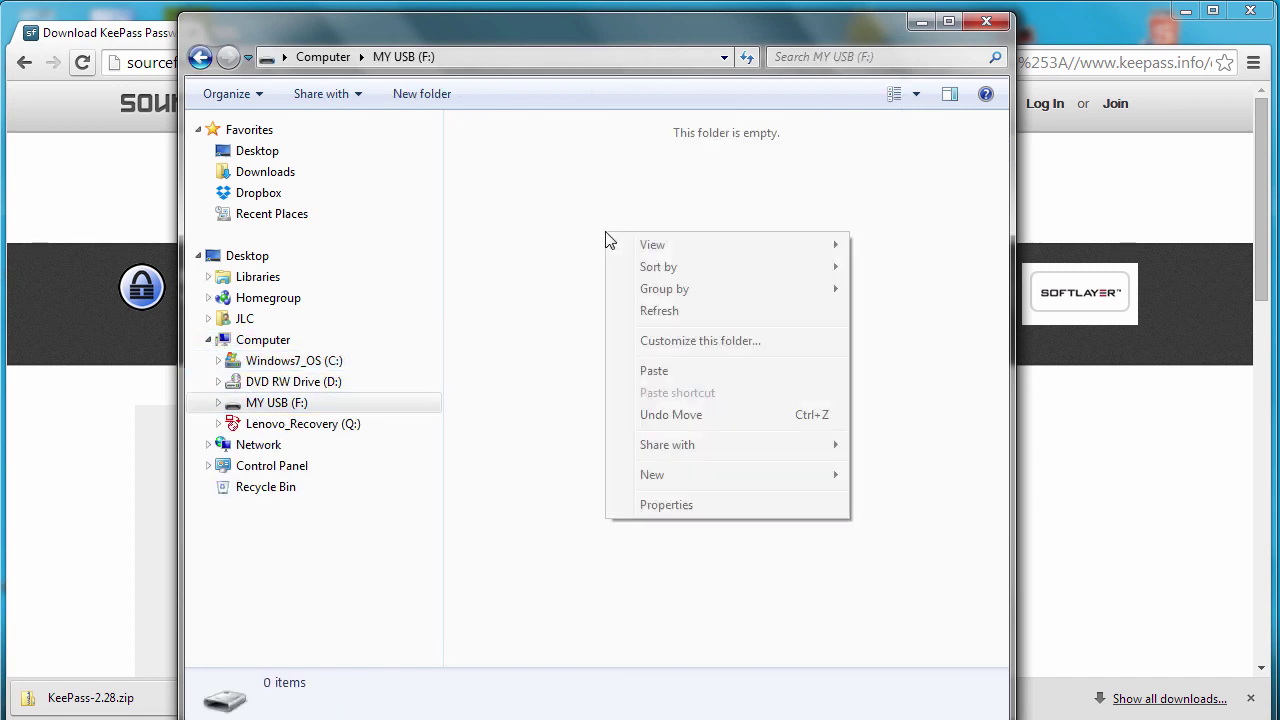
click(661, 371)
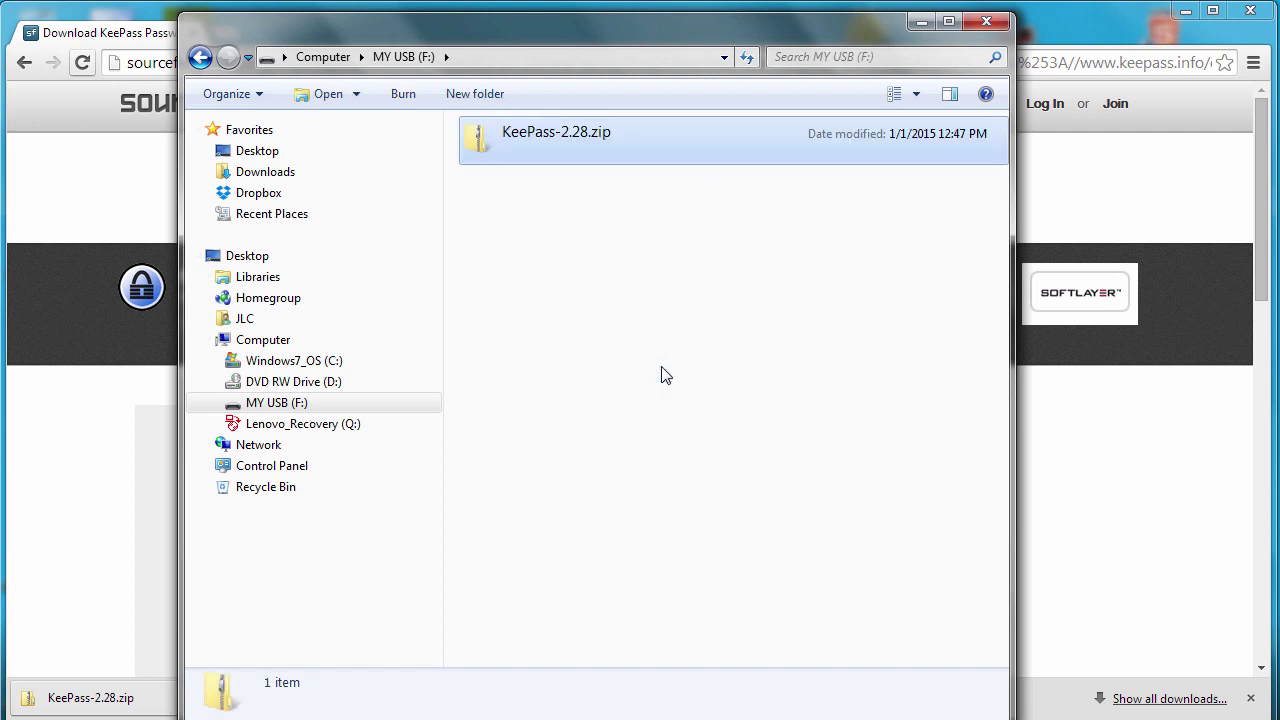
Step: Extract KeePass-2.28.zip into a KeePass-2.28 folder on the USB drive
right_click(516, 143)
click(558, 207)
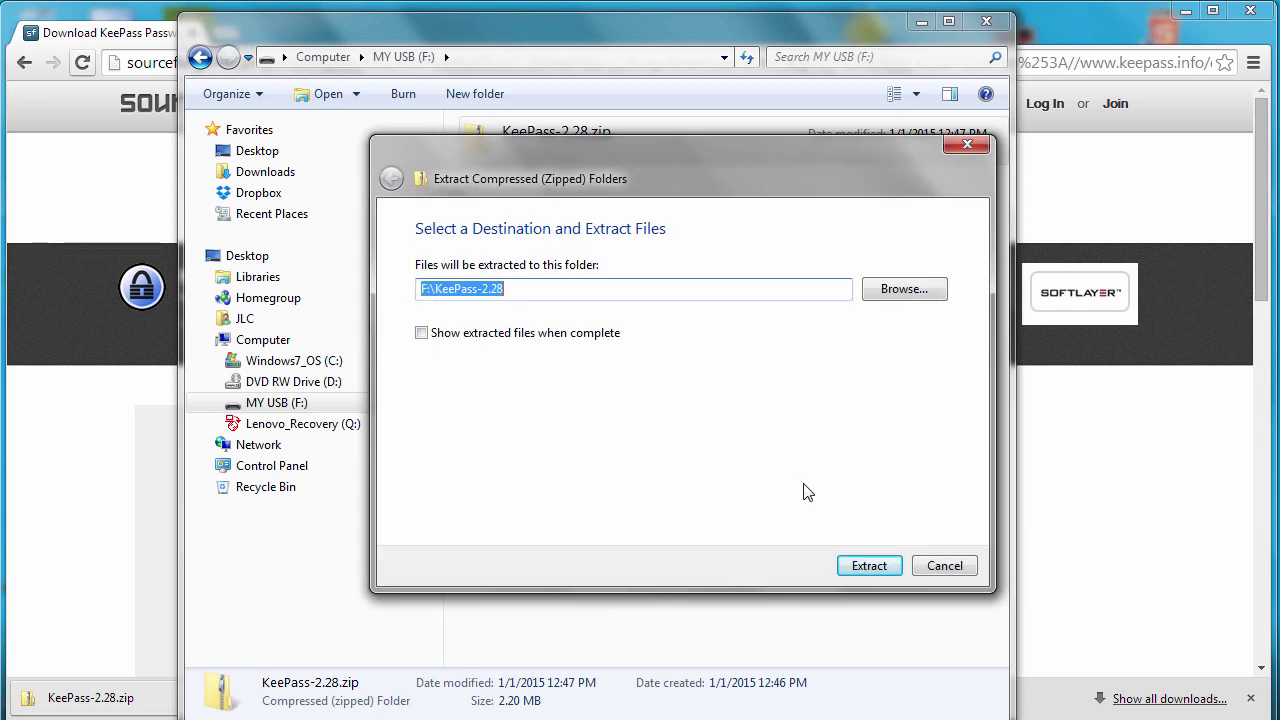
click(862, 566)
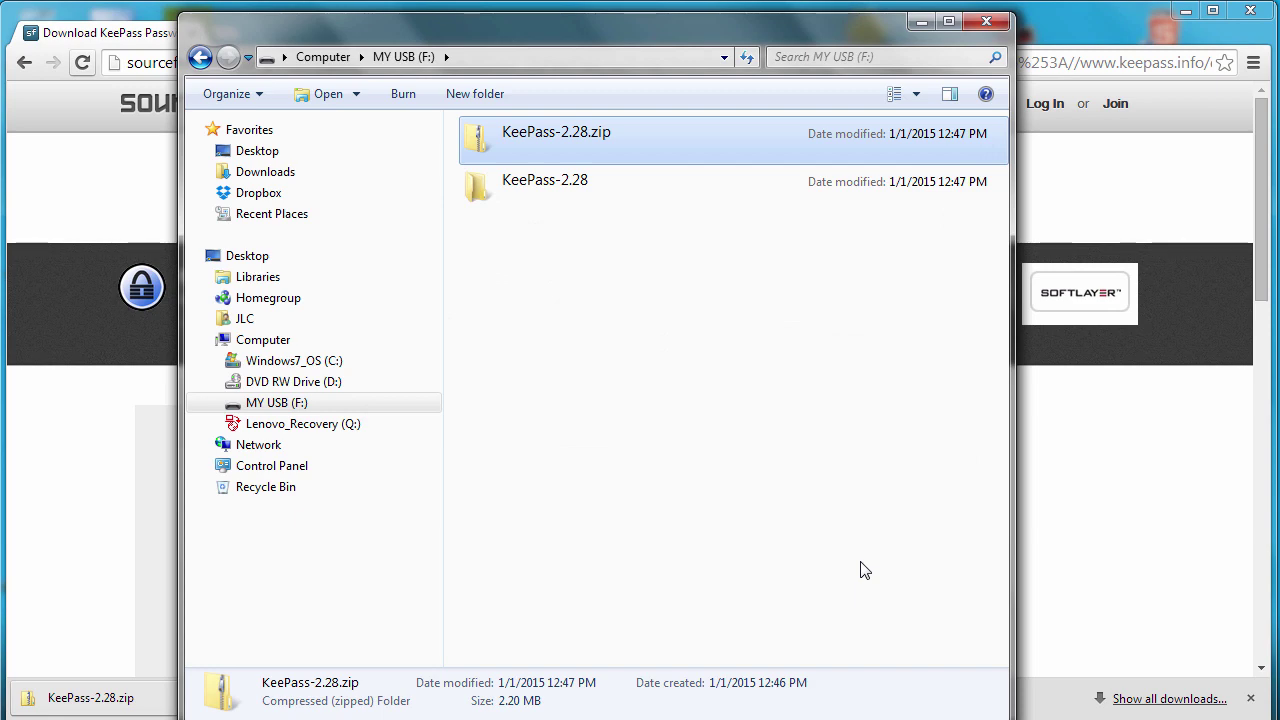
Step: Run KeePass.exe from the extracted KeePass-2.28 folder, allowing the unverified program
click(527, 187)
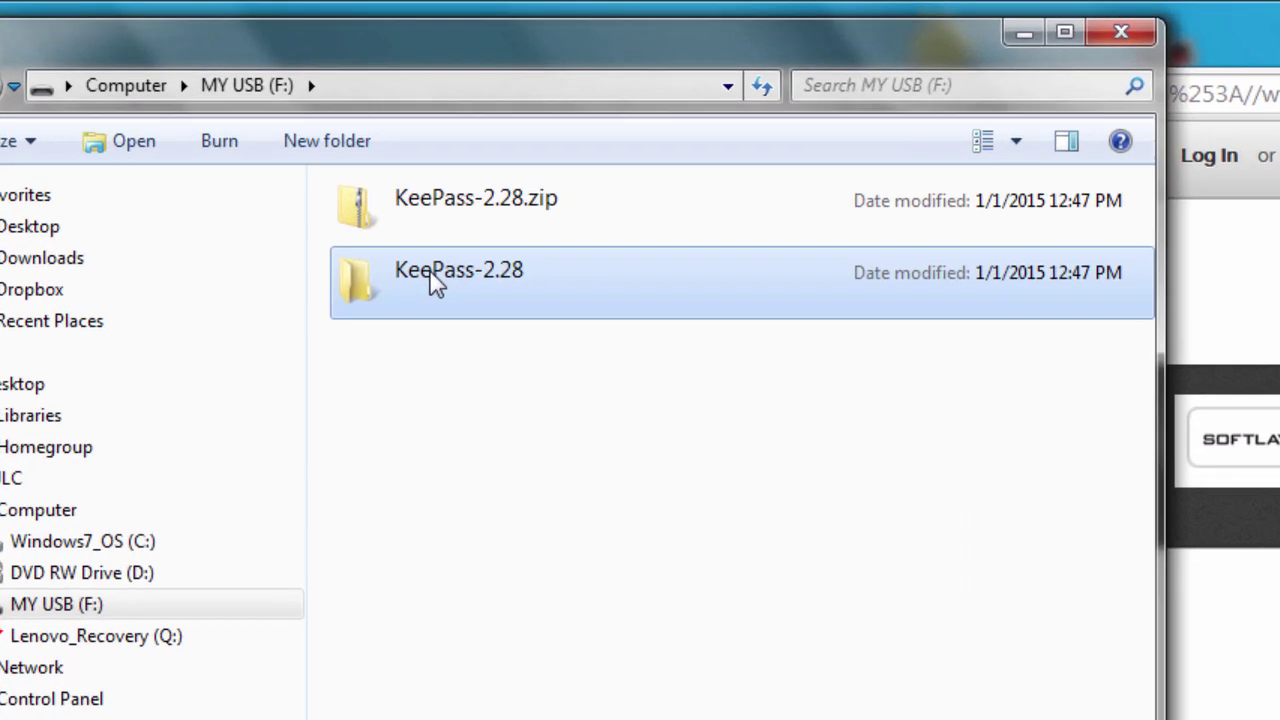
double_click(431, 272)
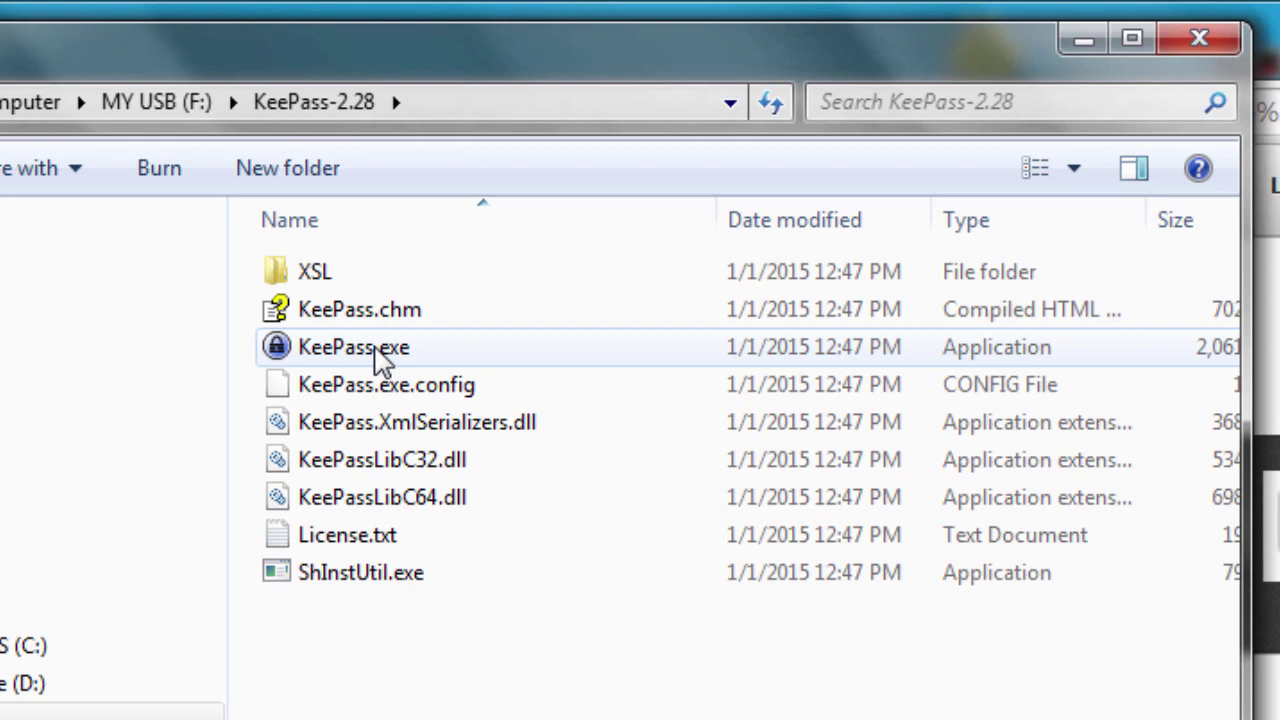
double_click(383, 362)
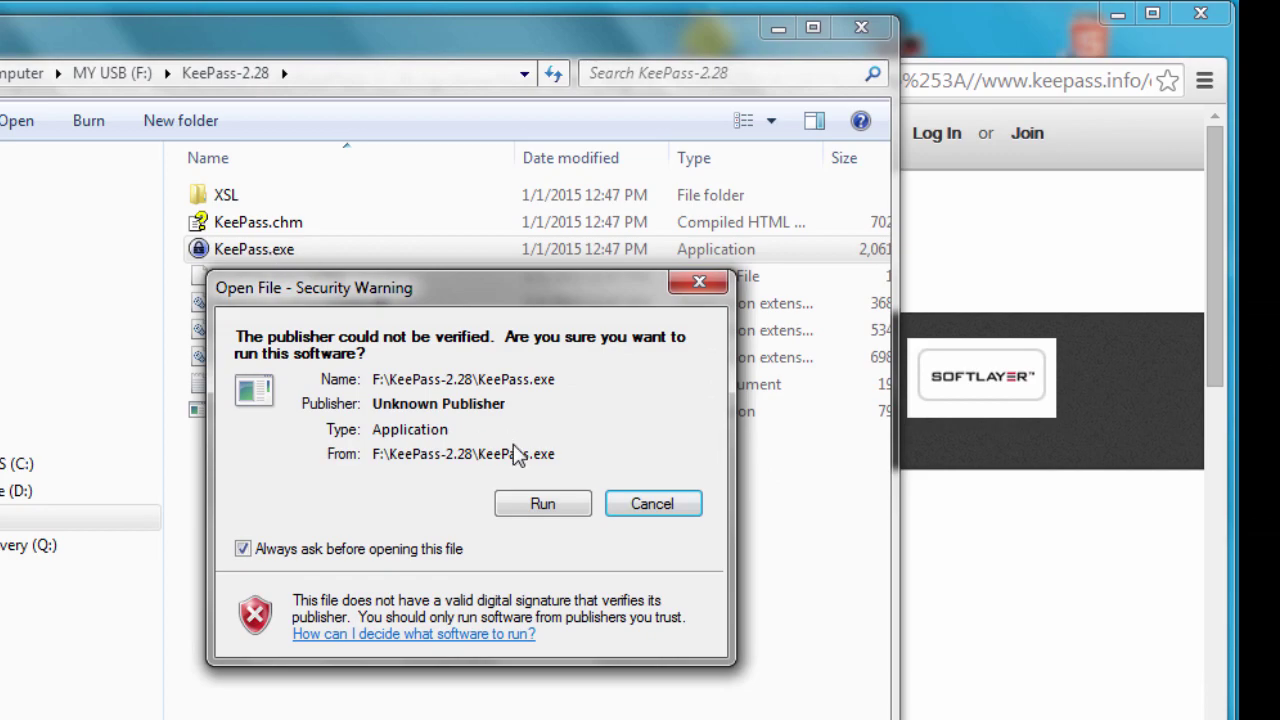
click(542, 503)
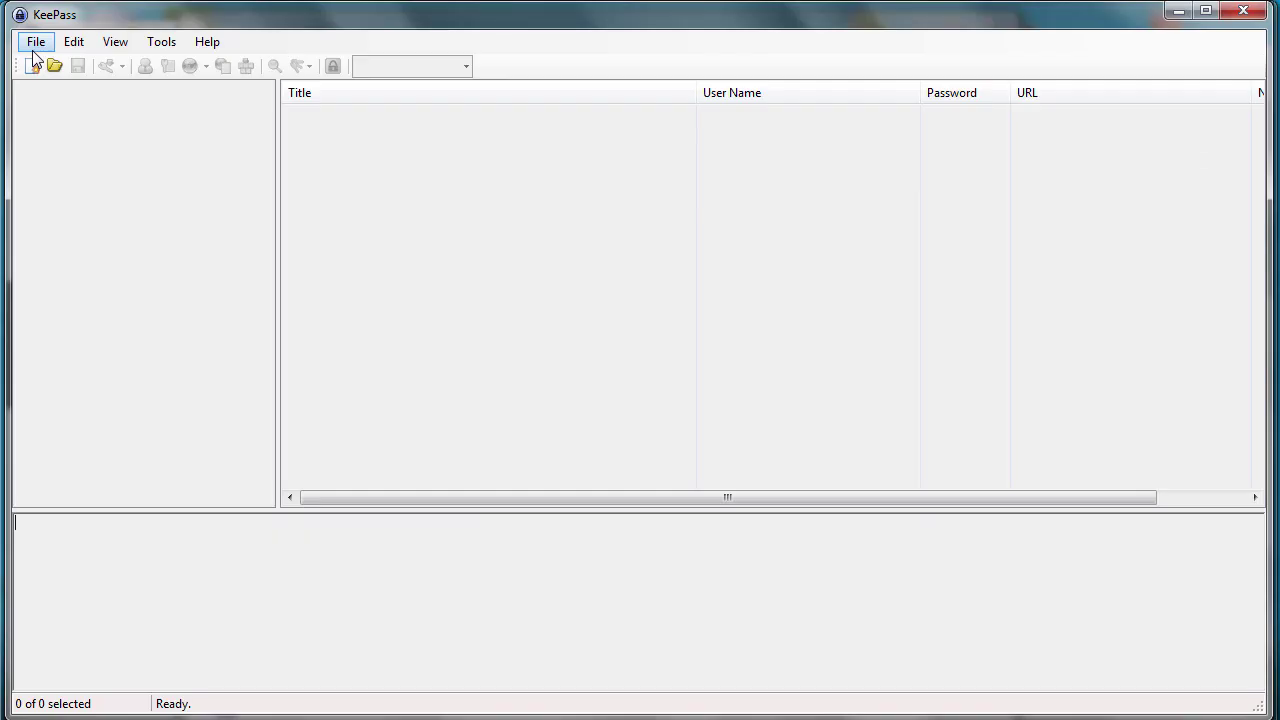
Step: Create a new database named MyPasswords.kdbx in F:\KeePass-2.28
click(35, 41)
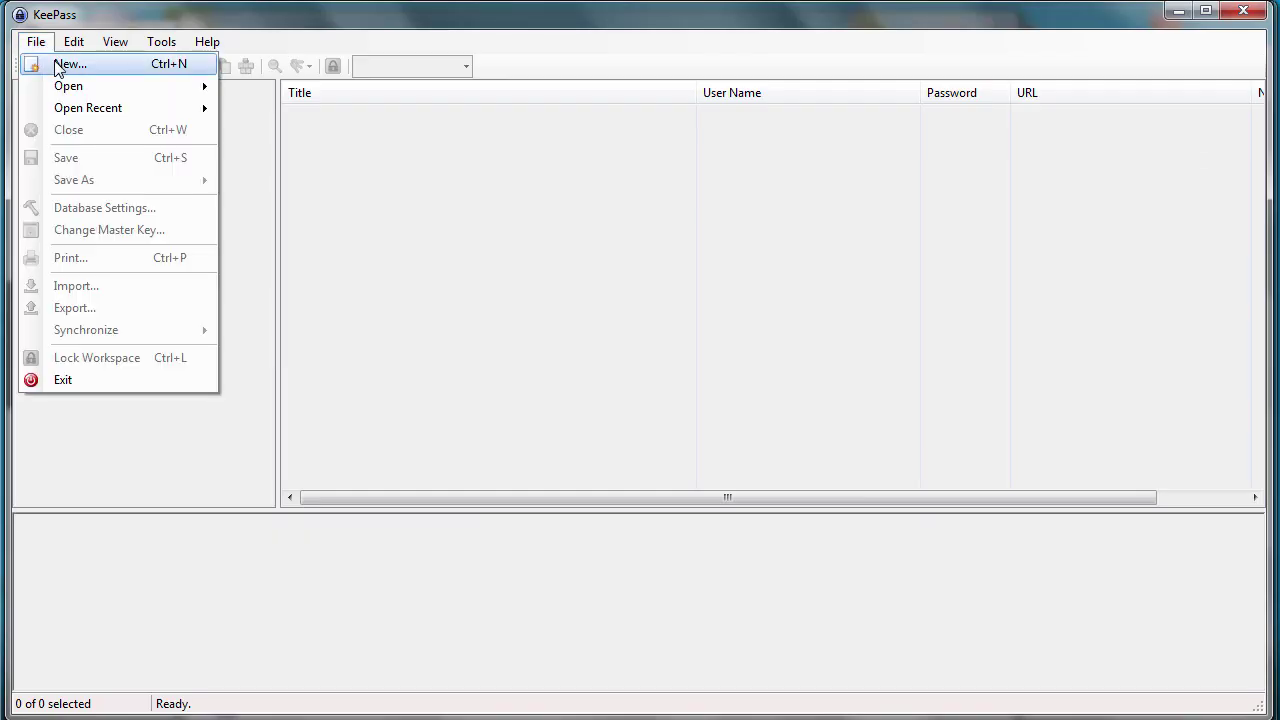
click(60, 64)
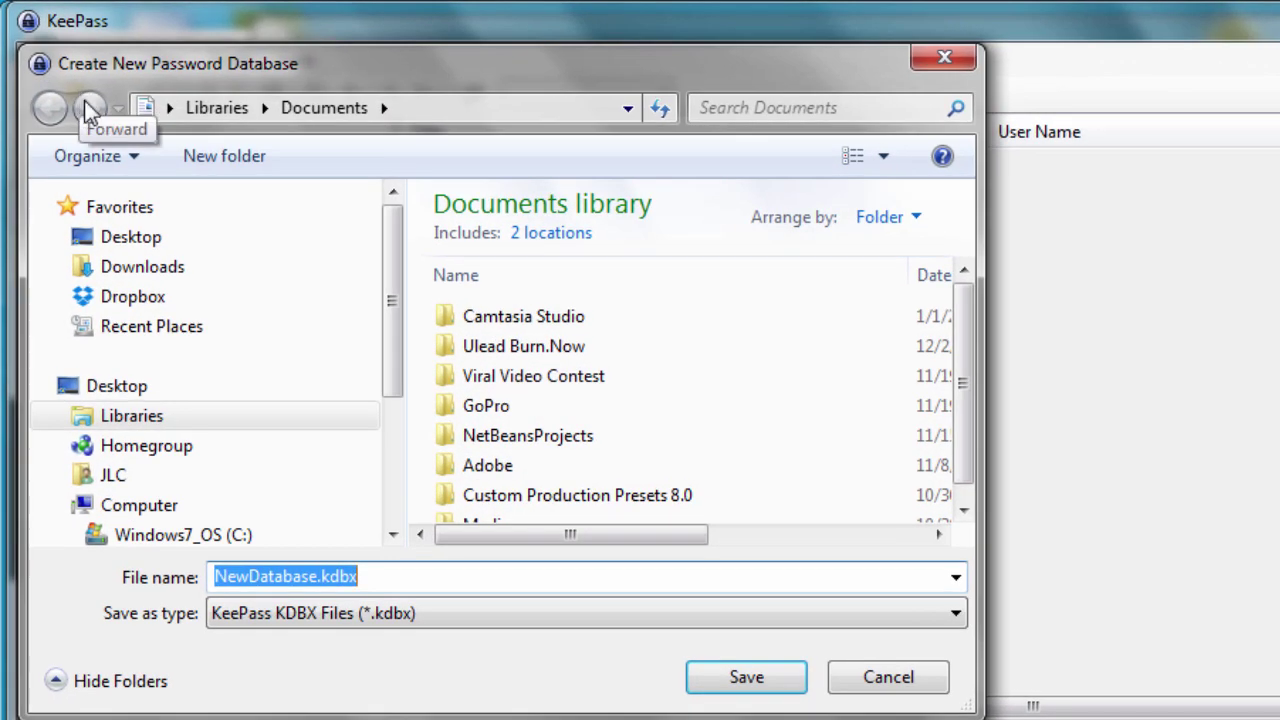
drag(389, 286, 396, 366)
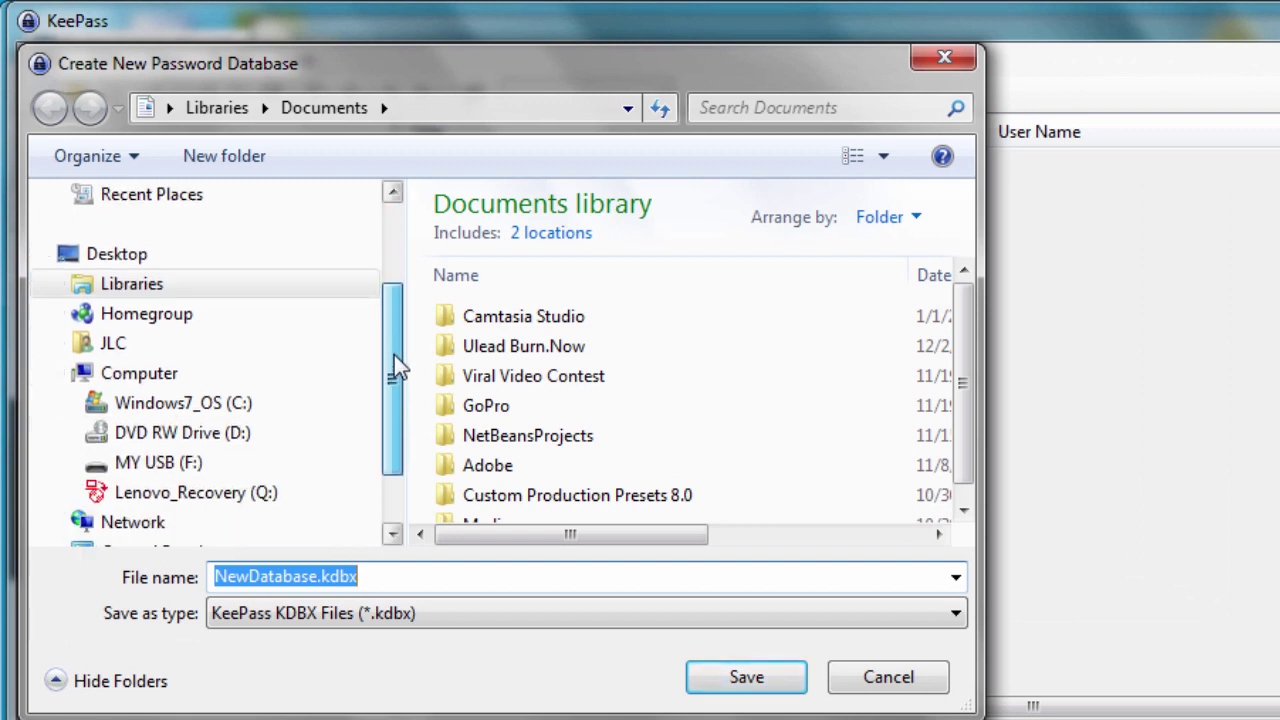
click(170, 463)
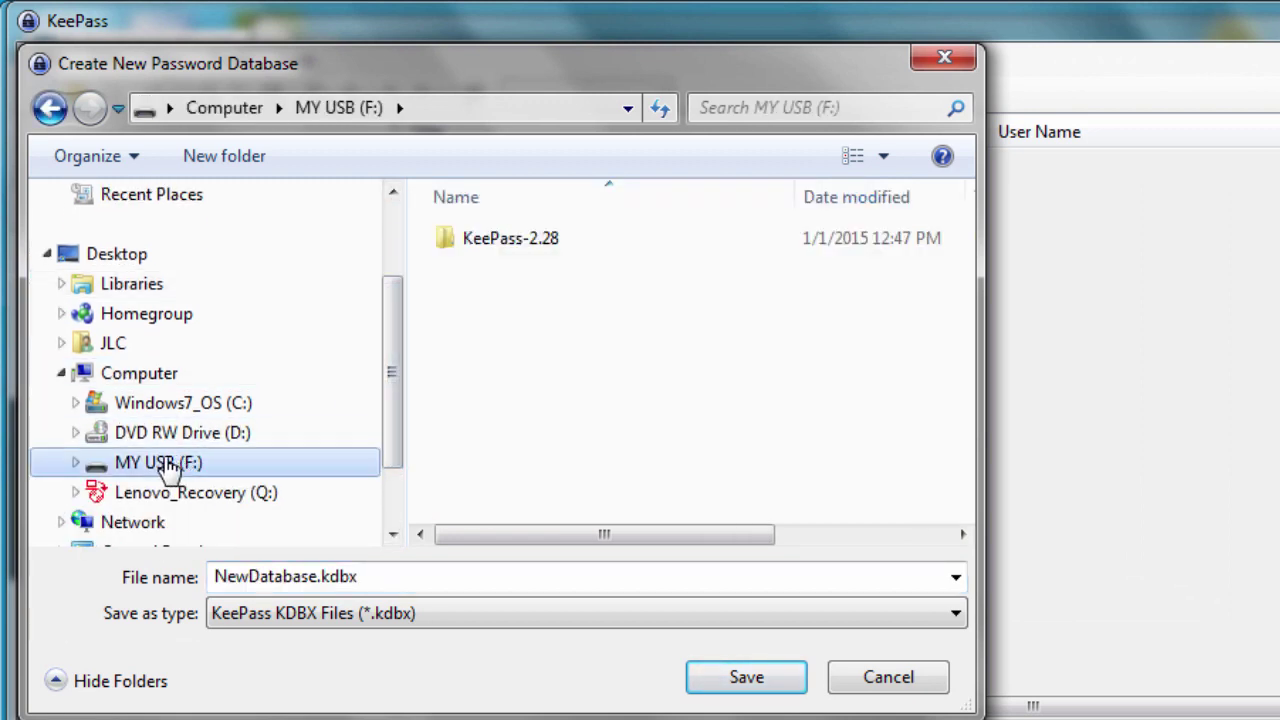
double_click(510, 239)
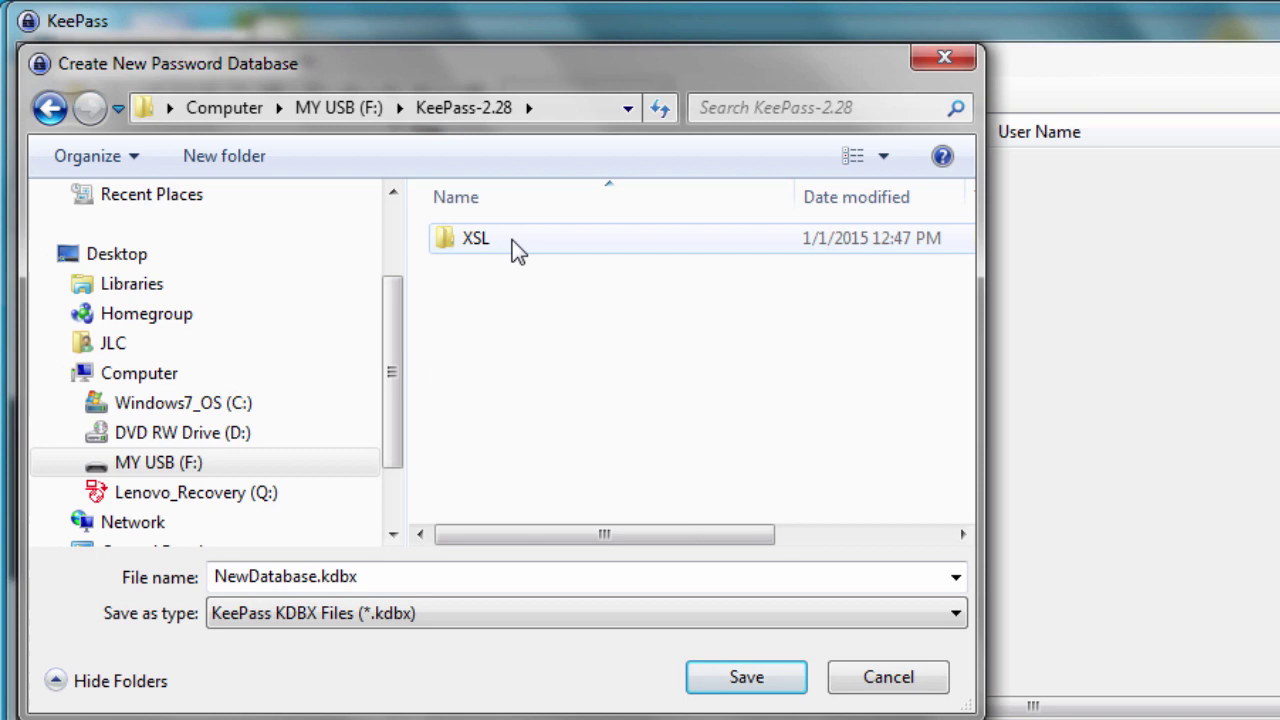
click(294, 576)
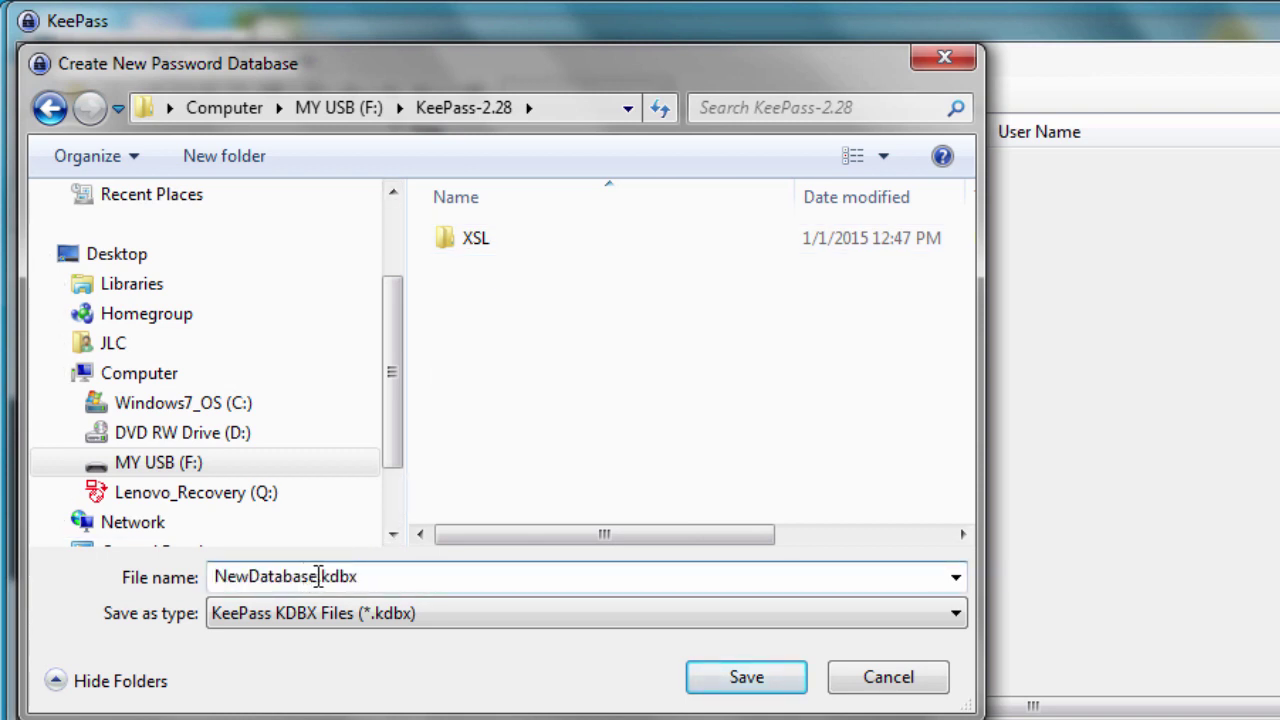
drag(318, 577, 88, 555)
text(My)
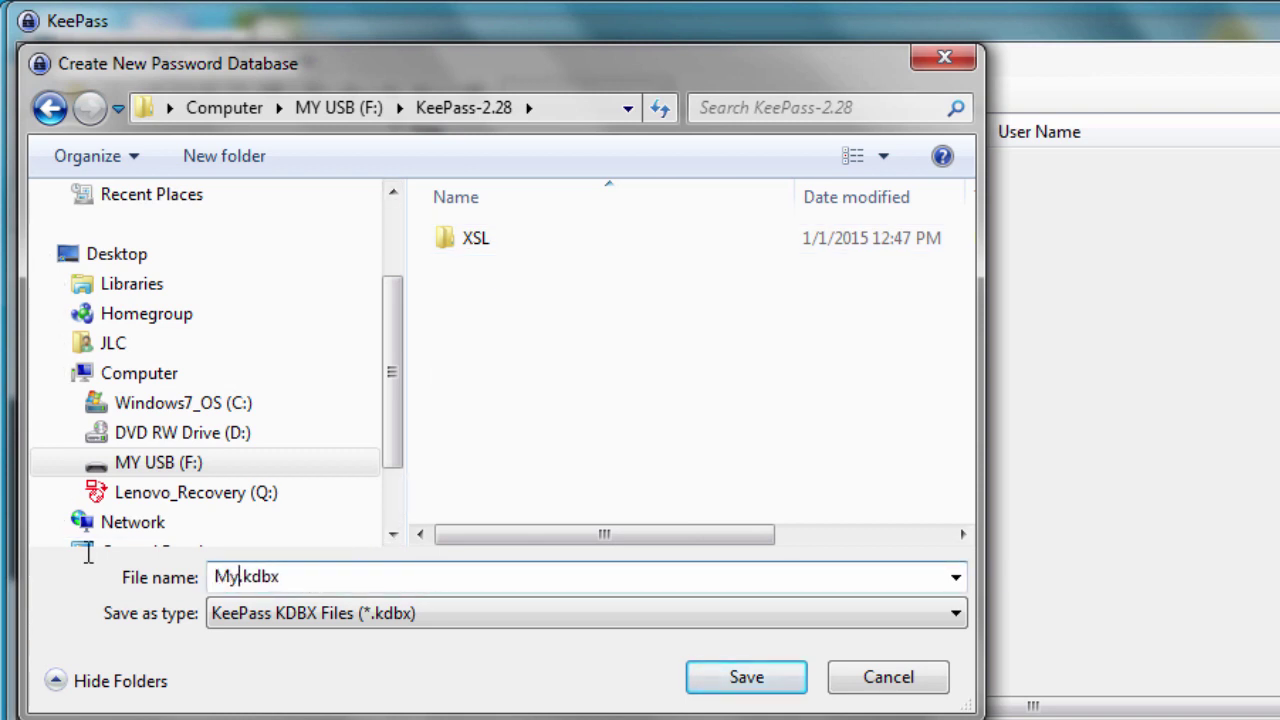
text(P)
text(ass)
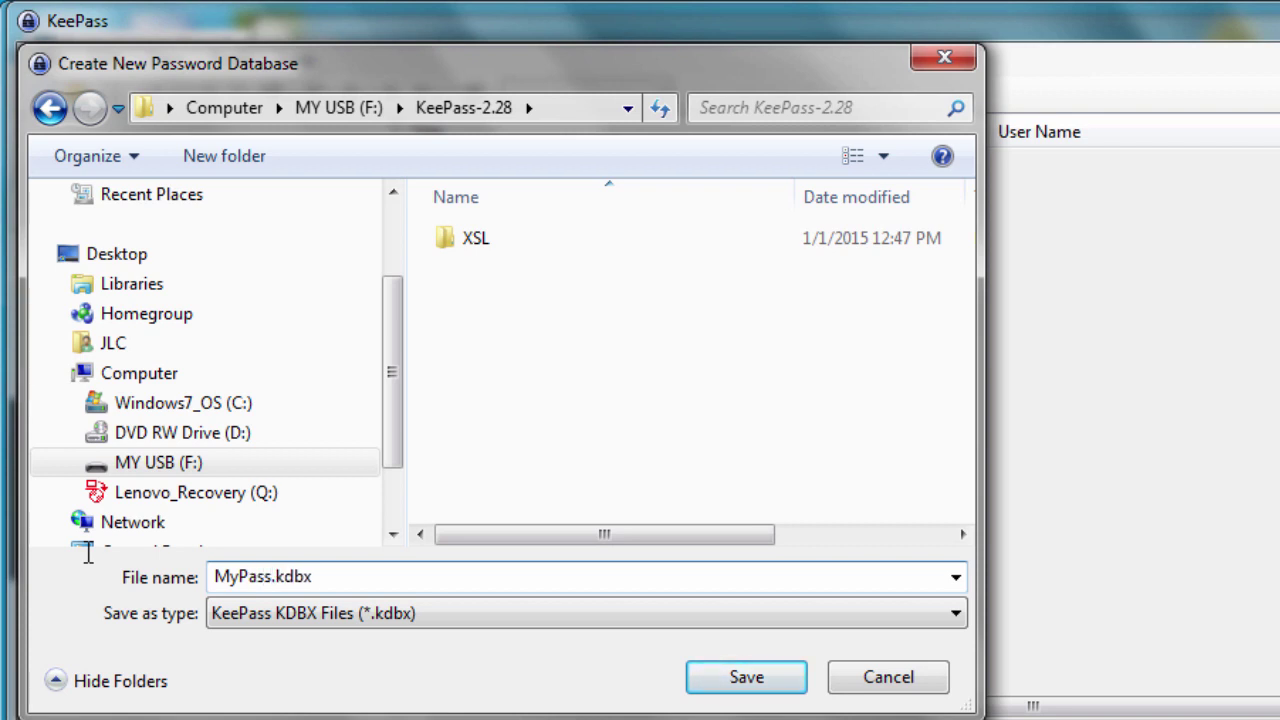
text(words)
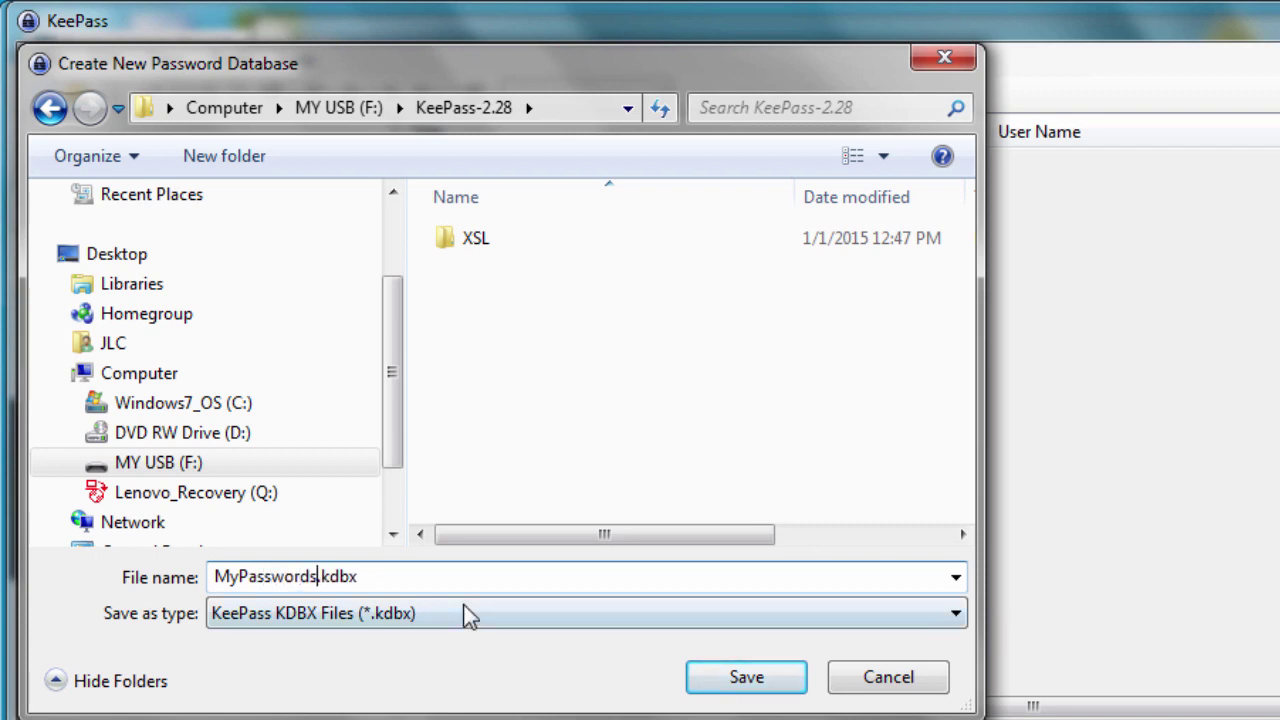
click(702, 675)
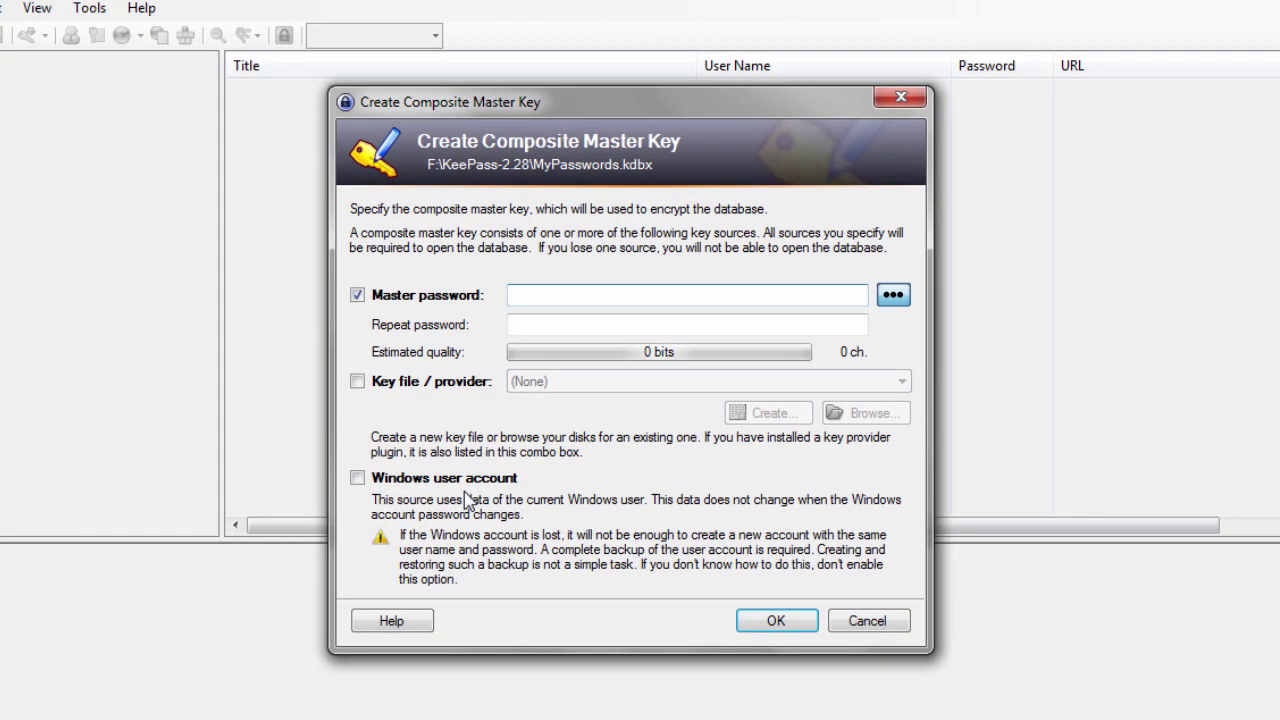
text(passwo)
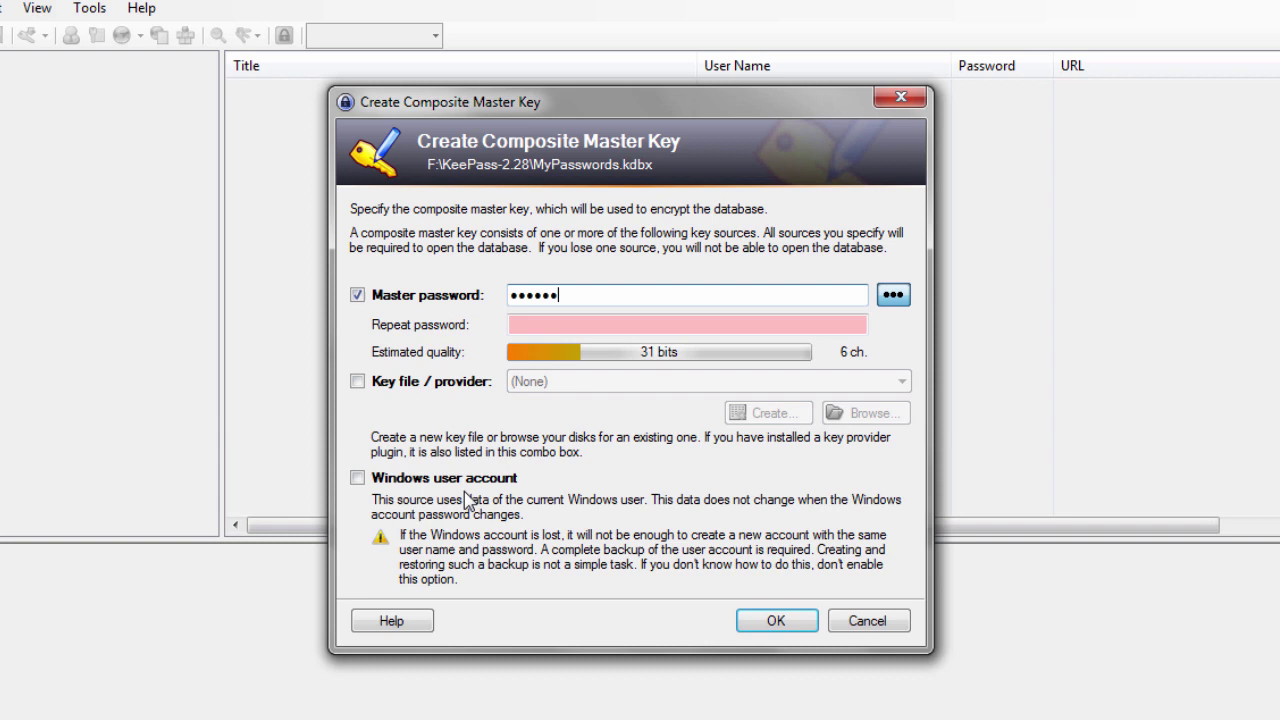
text(rd)
key(Tab)
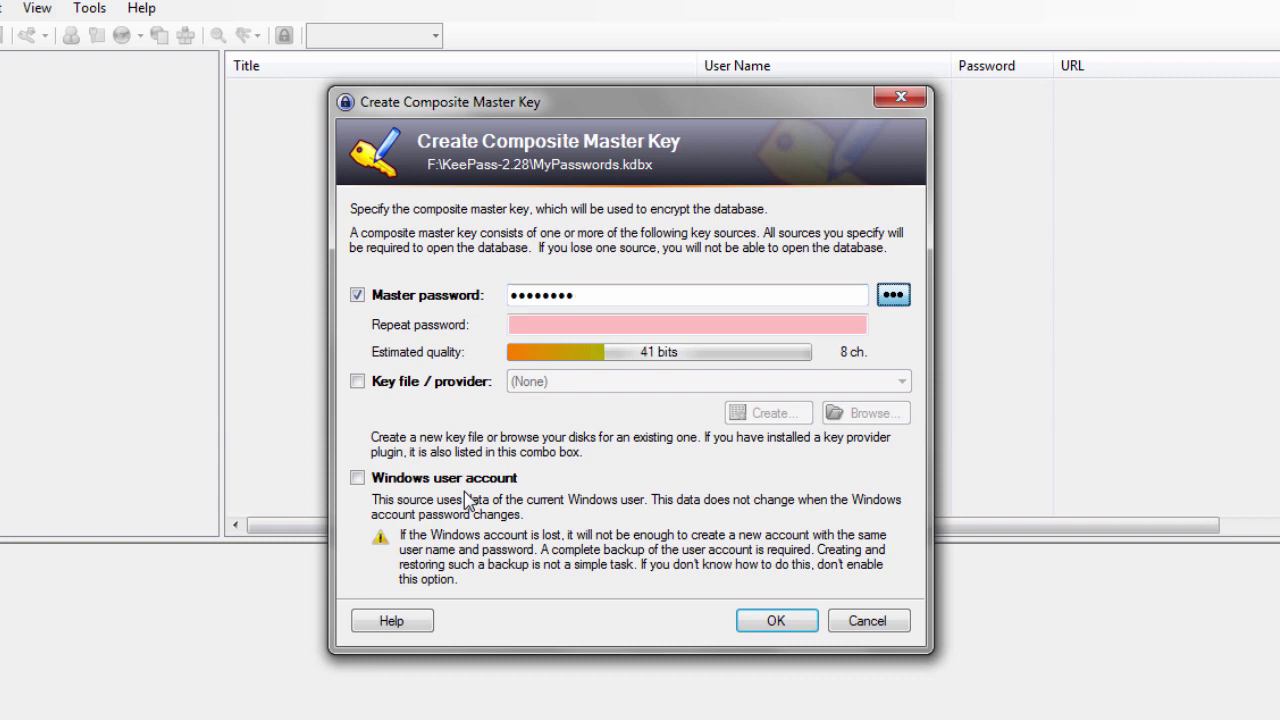
click(580, 328)
text(pa)
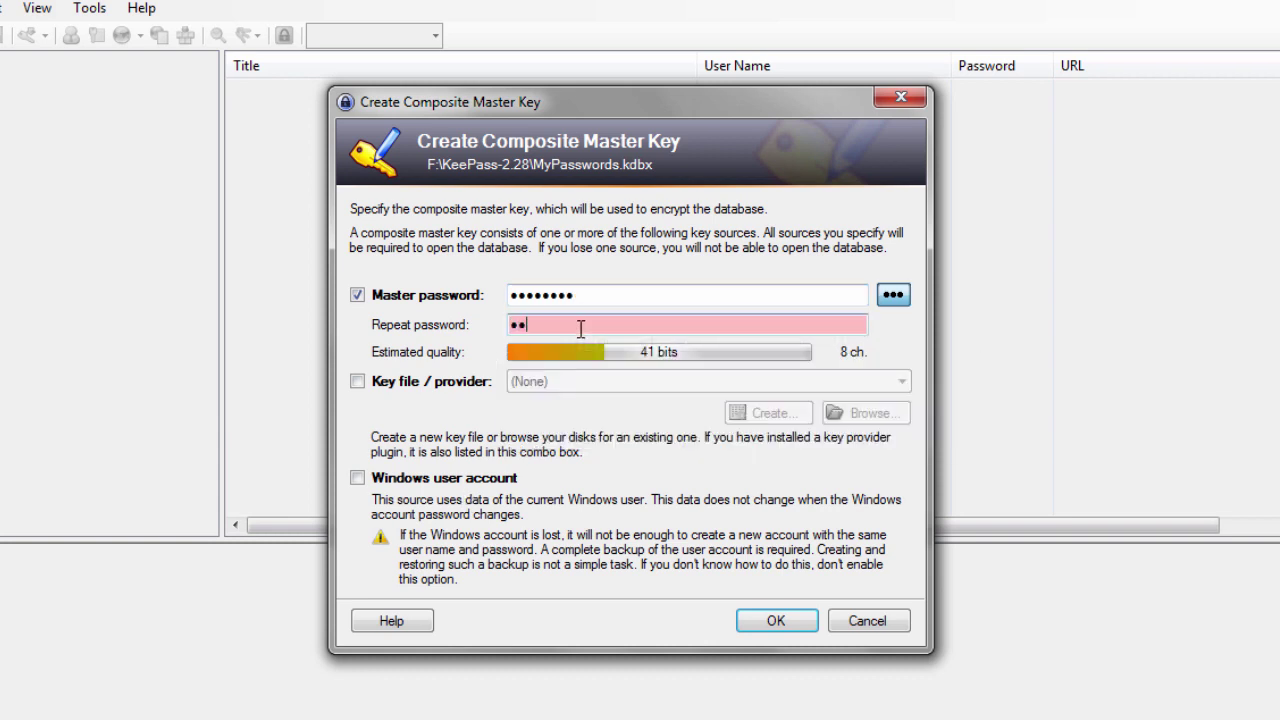
text(ssword)
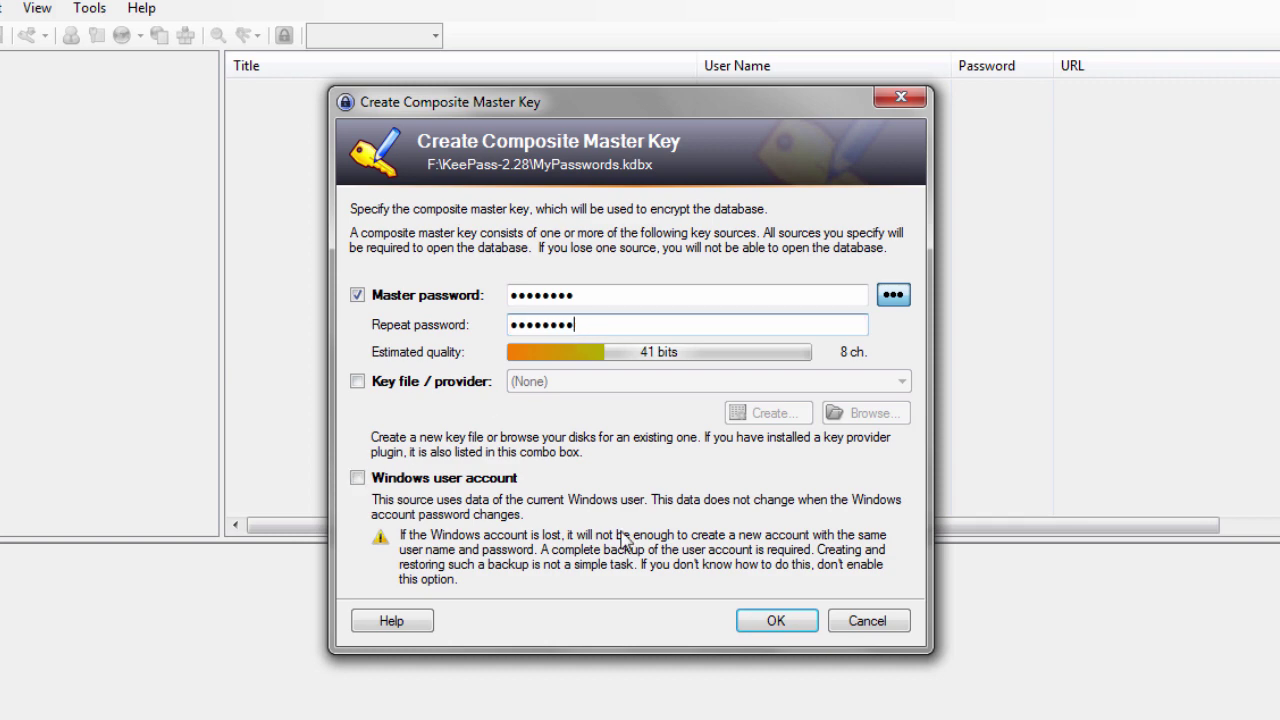
click(766, 622)
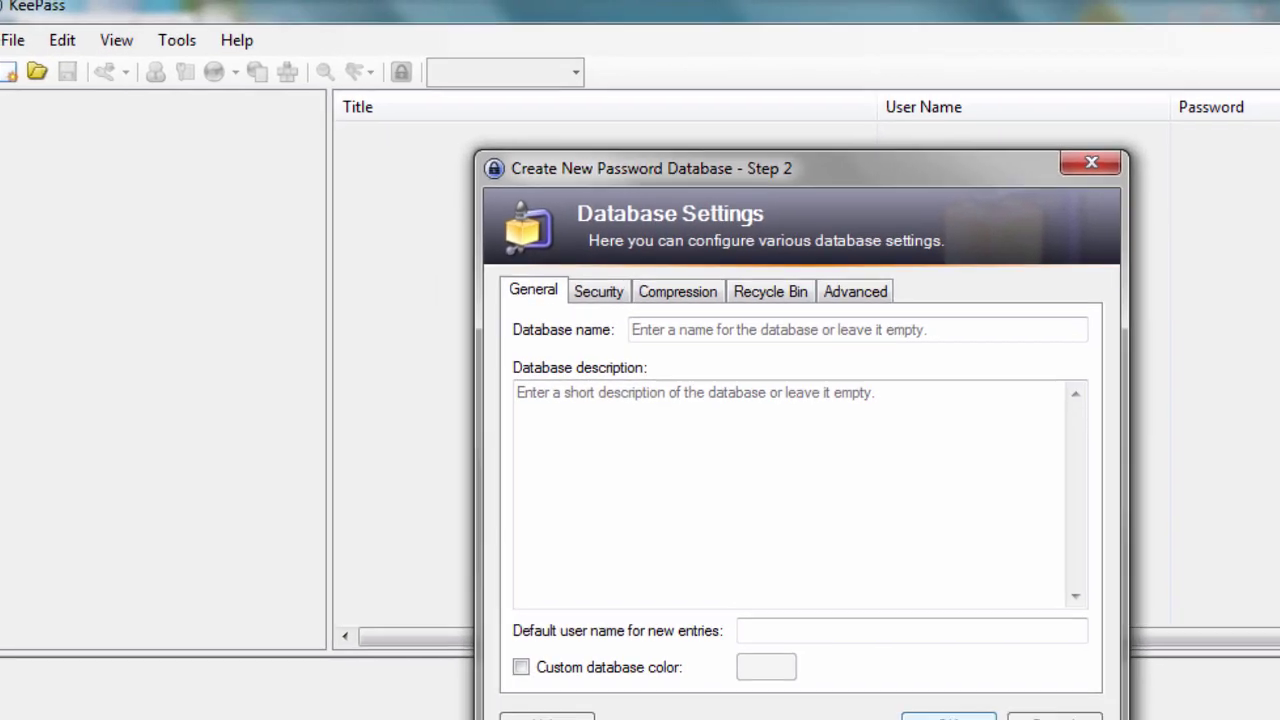
Step: Accept default database settings and delete Sample Entry and Sample Entry #2
click(760, 610)
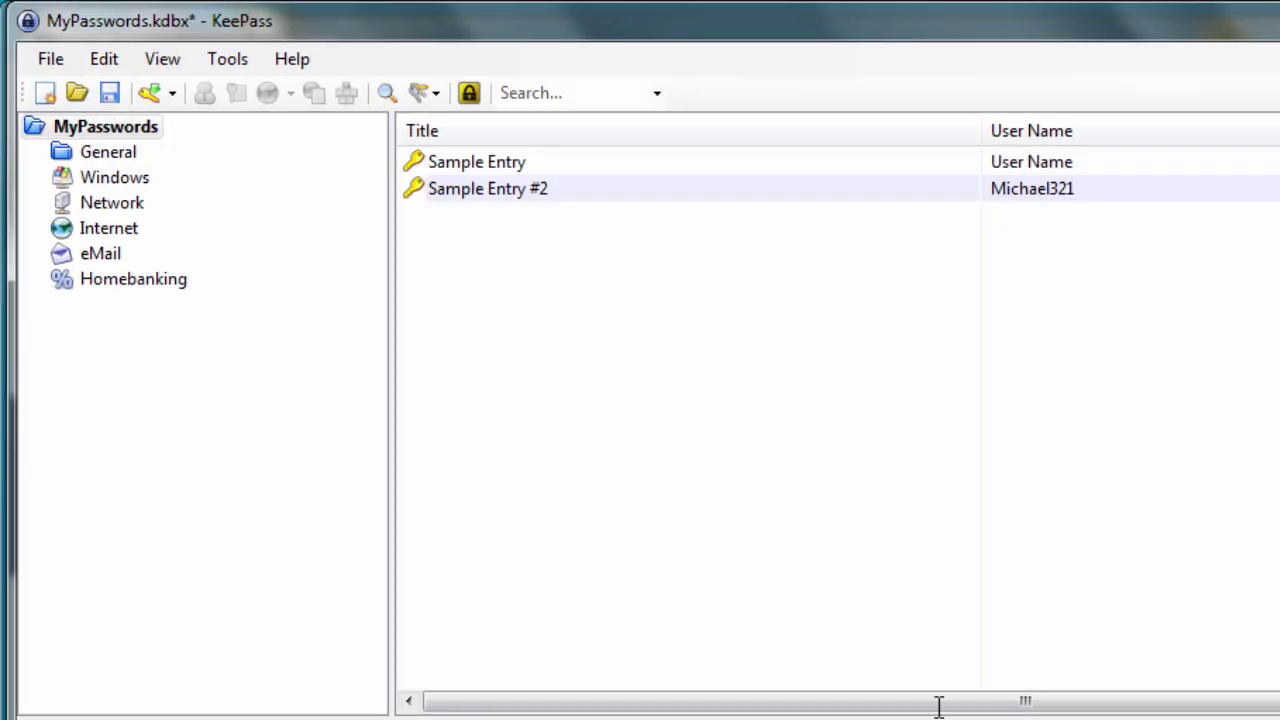
click(460, 166)
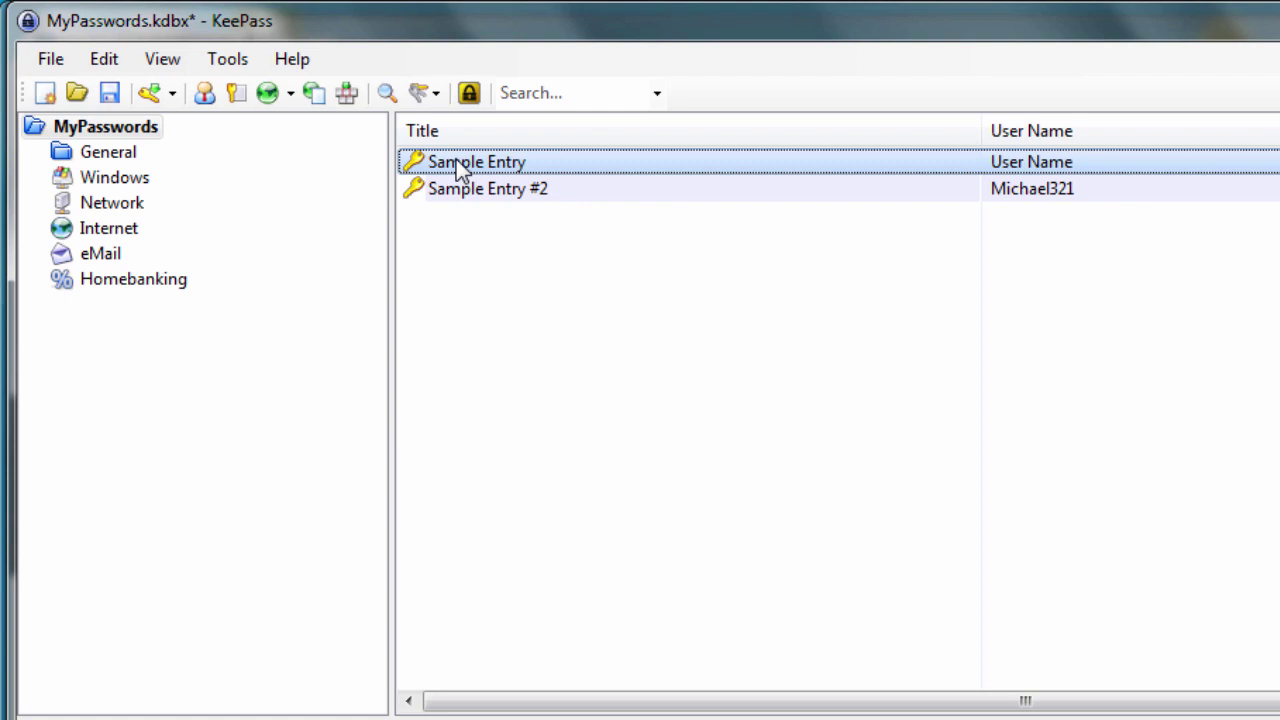
right_click(460, 166)
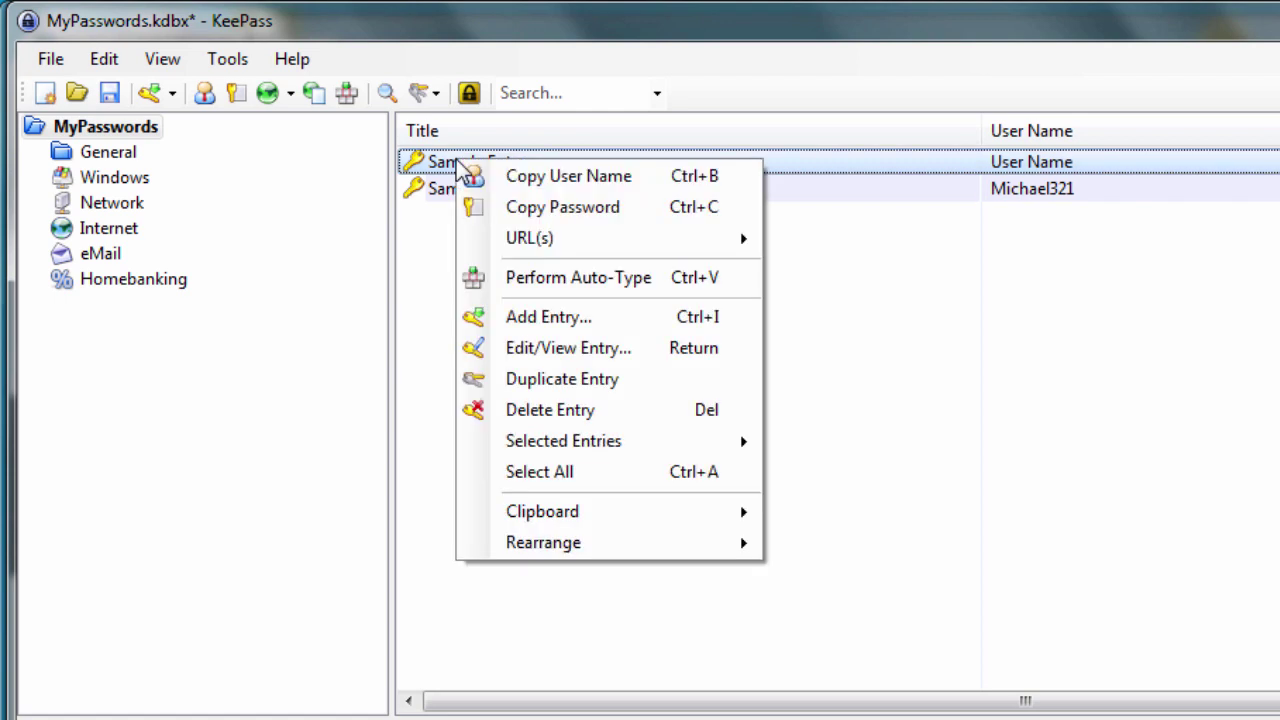
click(560, 408)
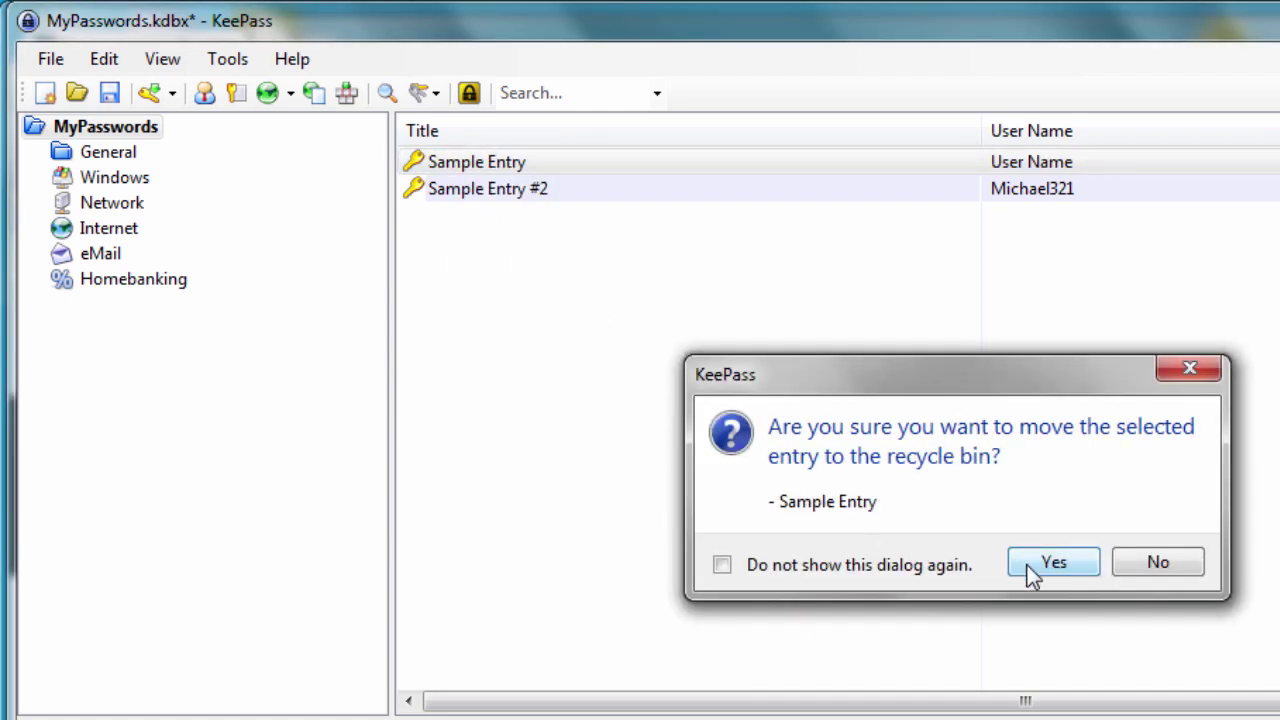
click(1027, 565)
click(517, 163)
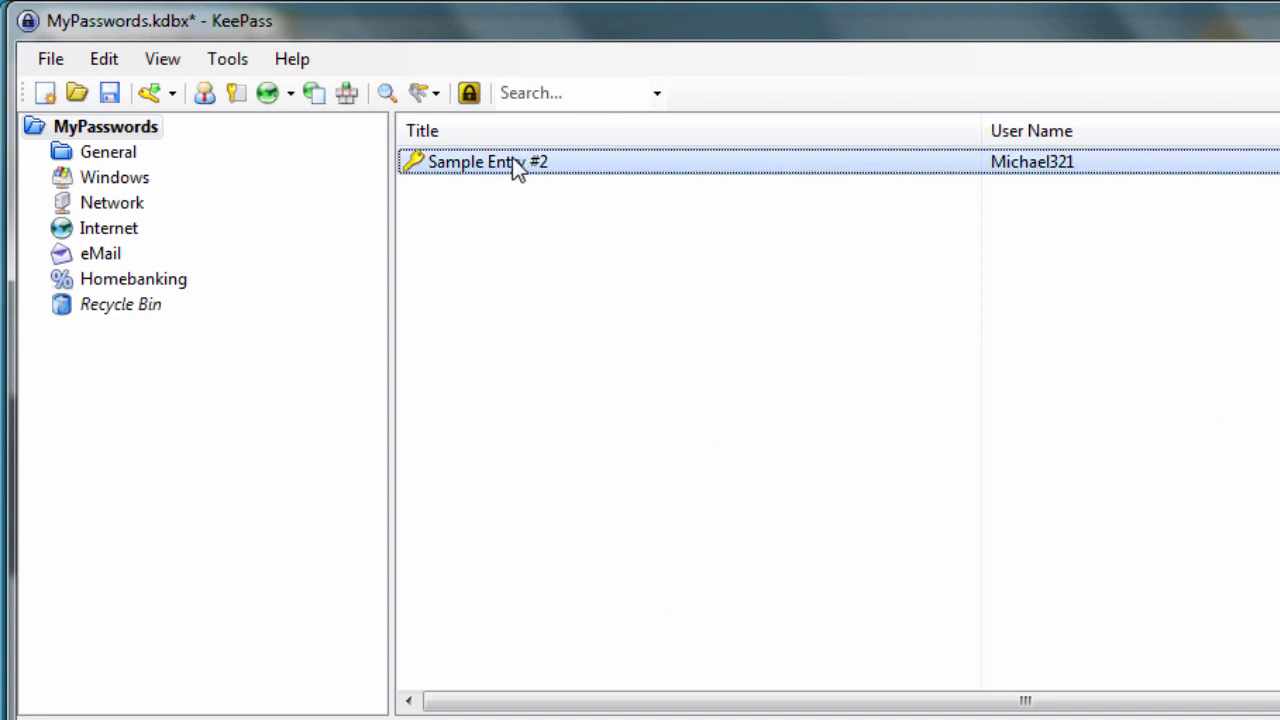
key(Delete)
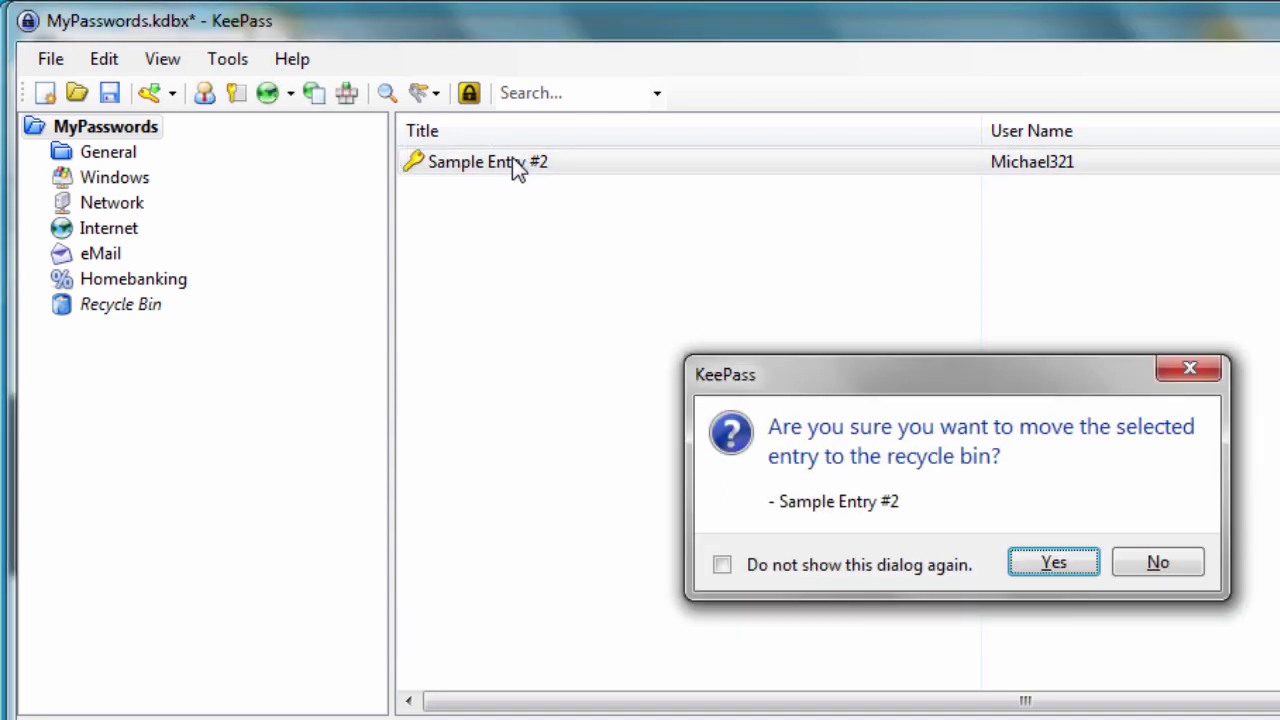
click(1058, 564)
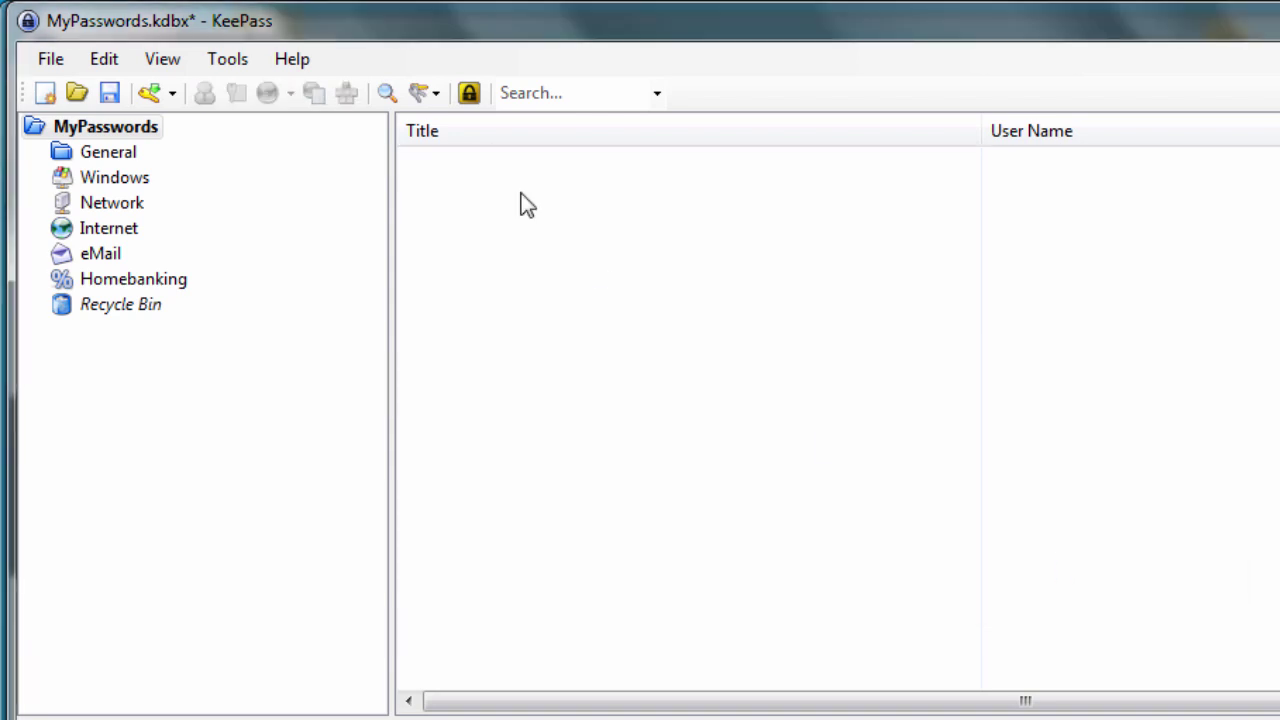
Step: Save MyPasswords.kdbx and exit KeePass
click(110, 95)
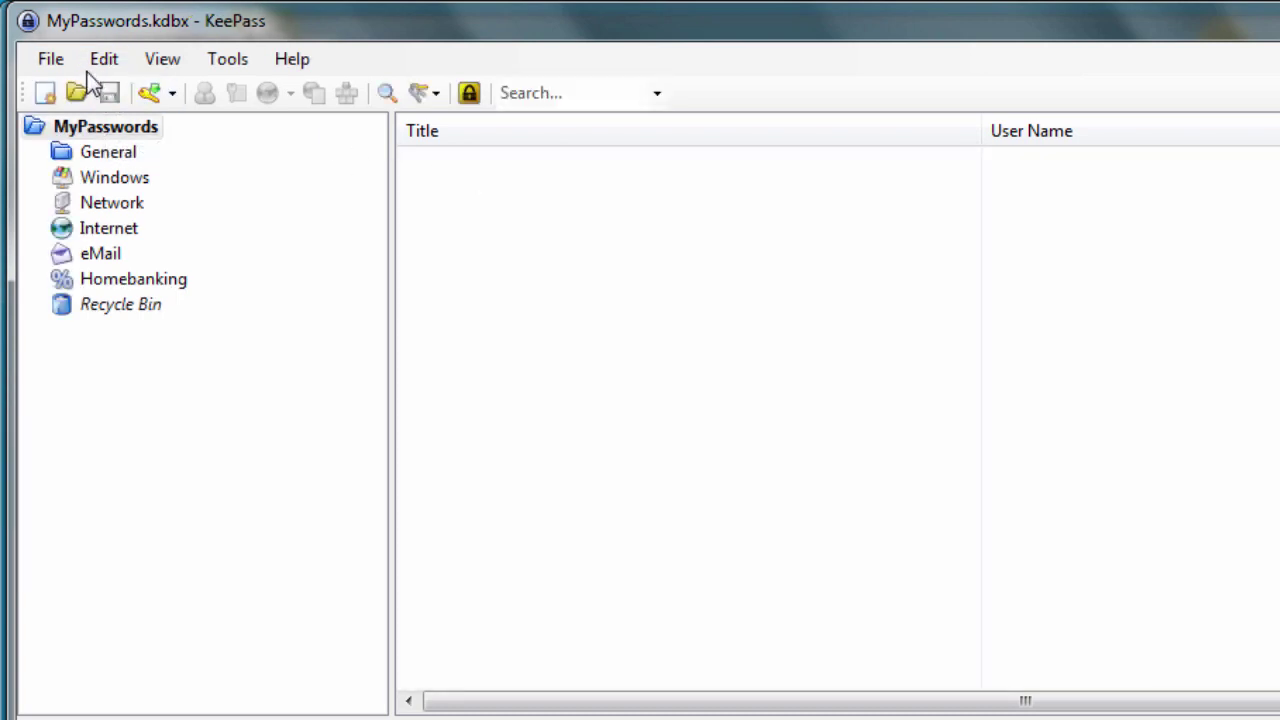
click(52, 60)
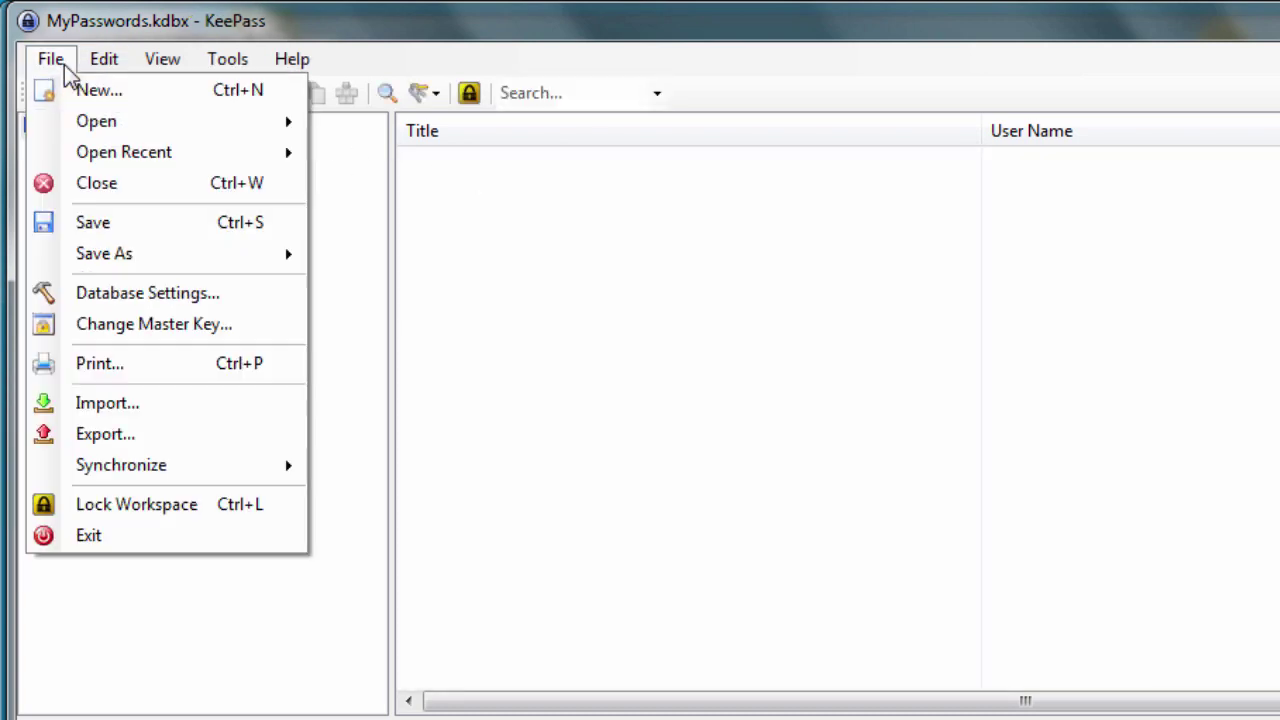
click(103, 546)
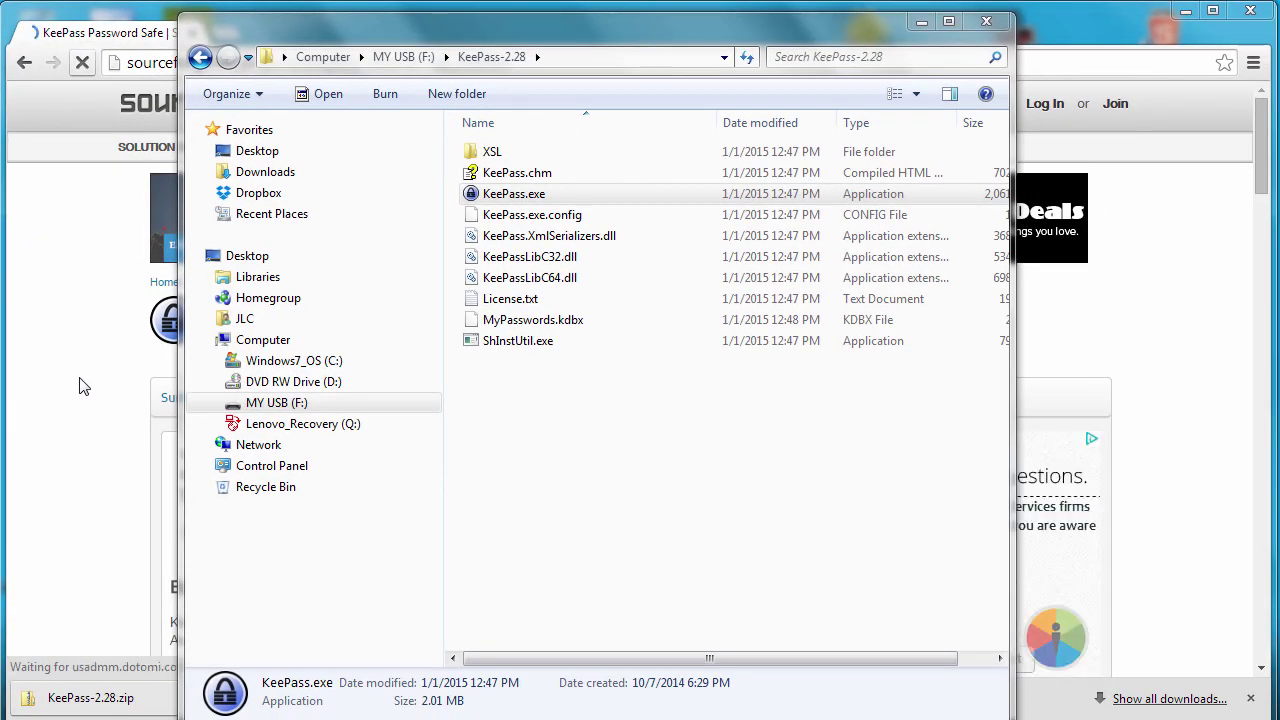
Step: Launch KeePass.exe from F:\KeePass-2.28 and unlock MyPasswords with its master password
click(387, 62)
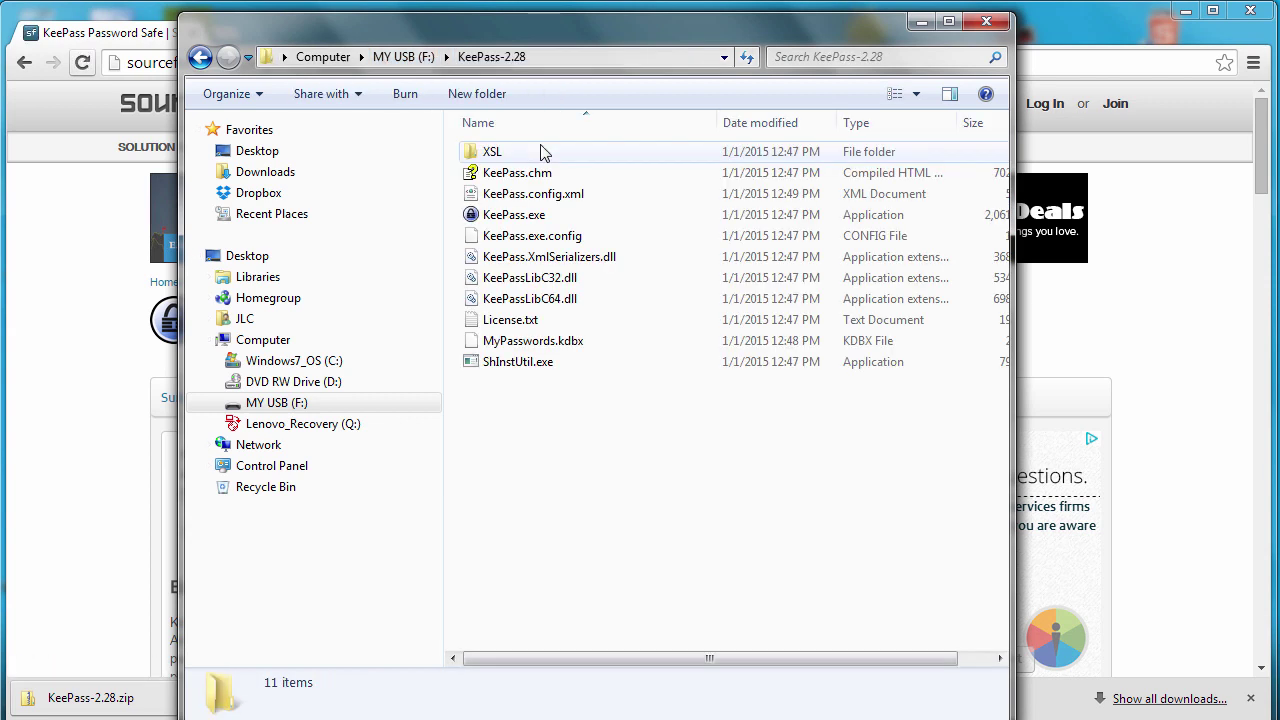
double_click(510, 216)
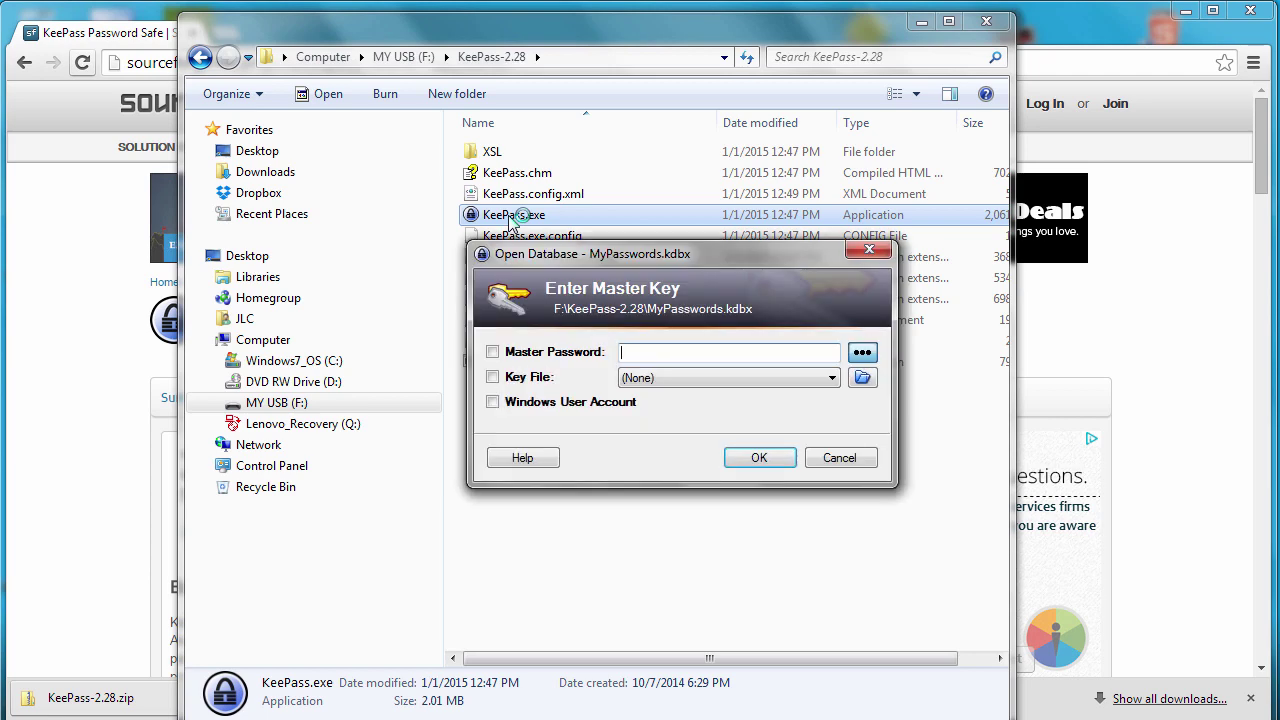
text(a)
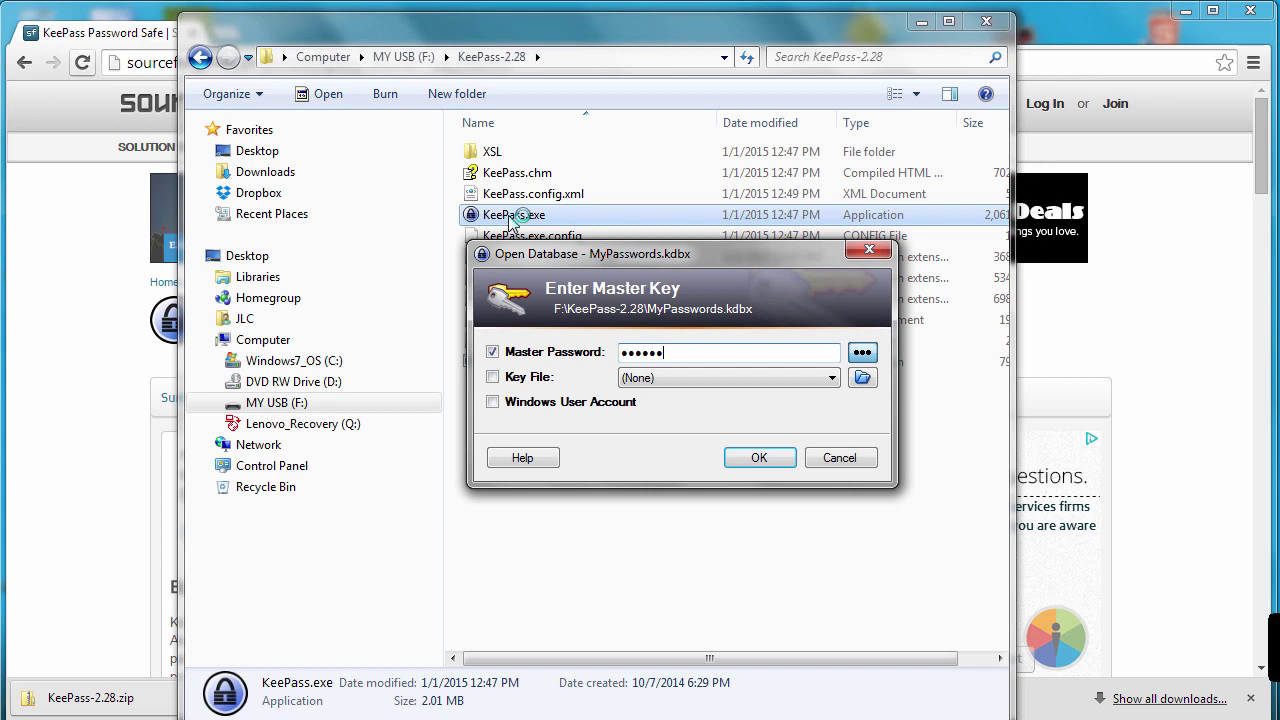
key(Return)
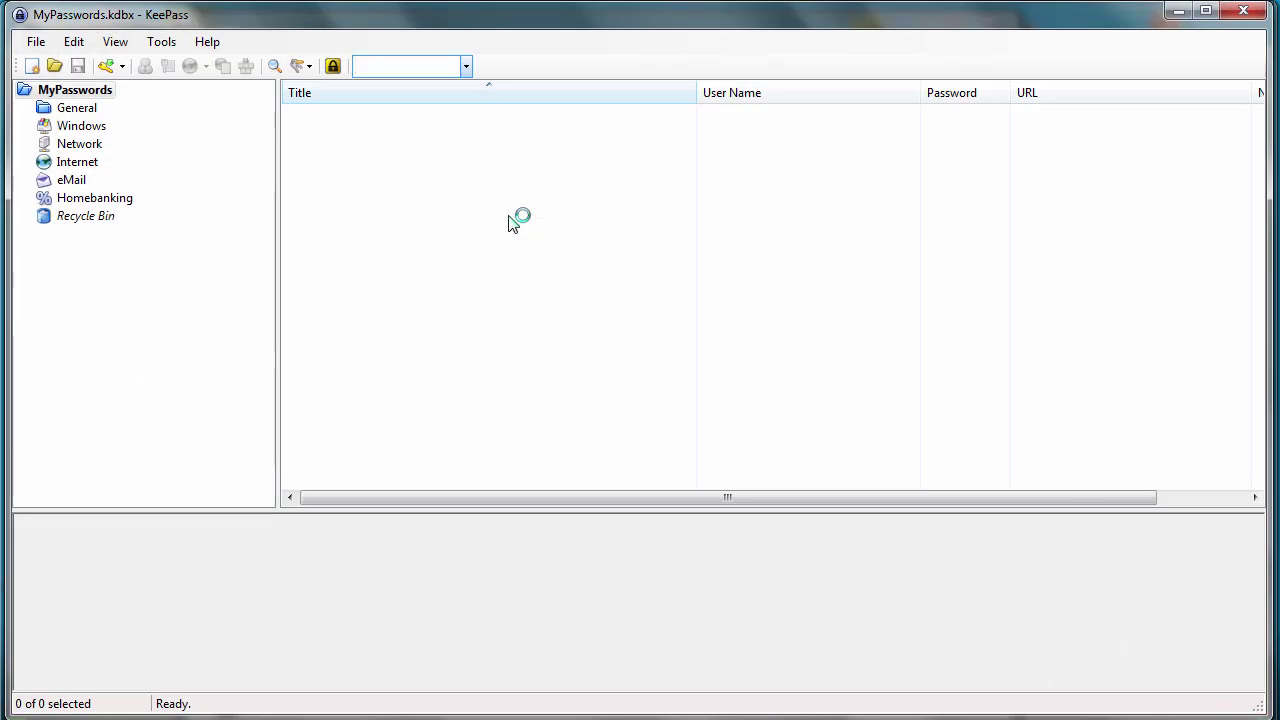
Step: Select the MyPasswords root group in KeePass
click(100, 89)
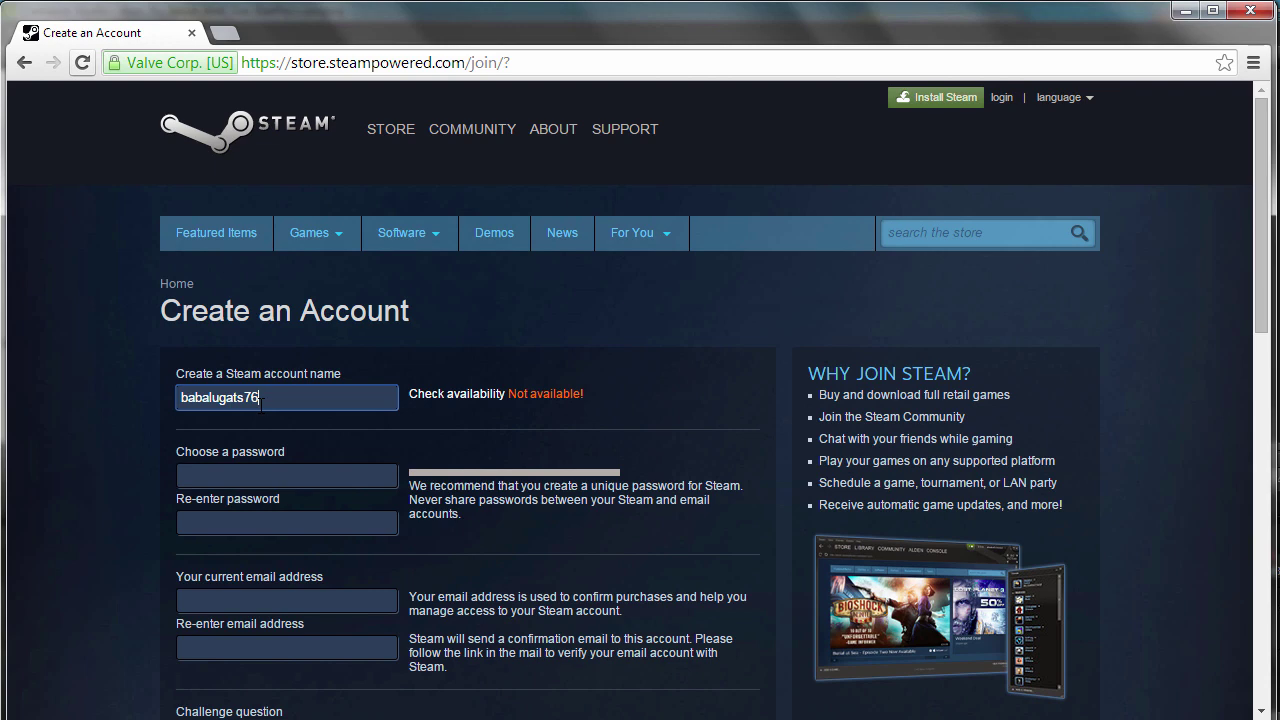
Step: Check the Steam account name is available, focus the password field, and return to KeePass
click(457, 393)
click(283, 475)
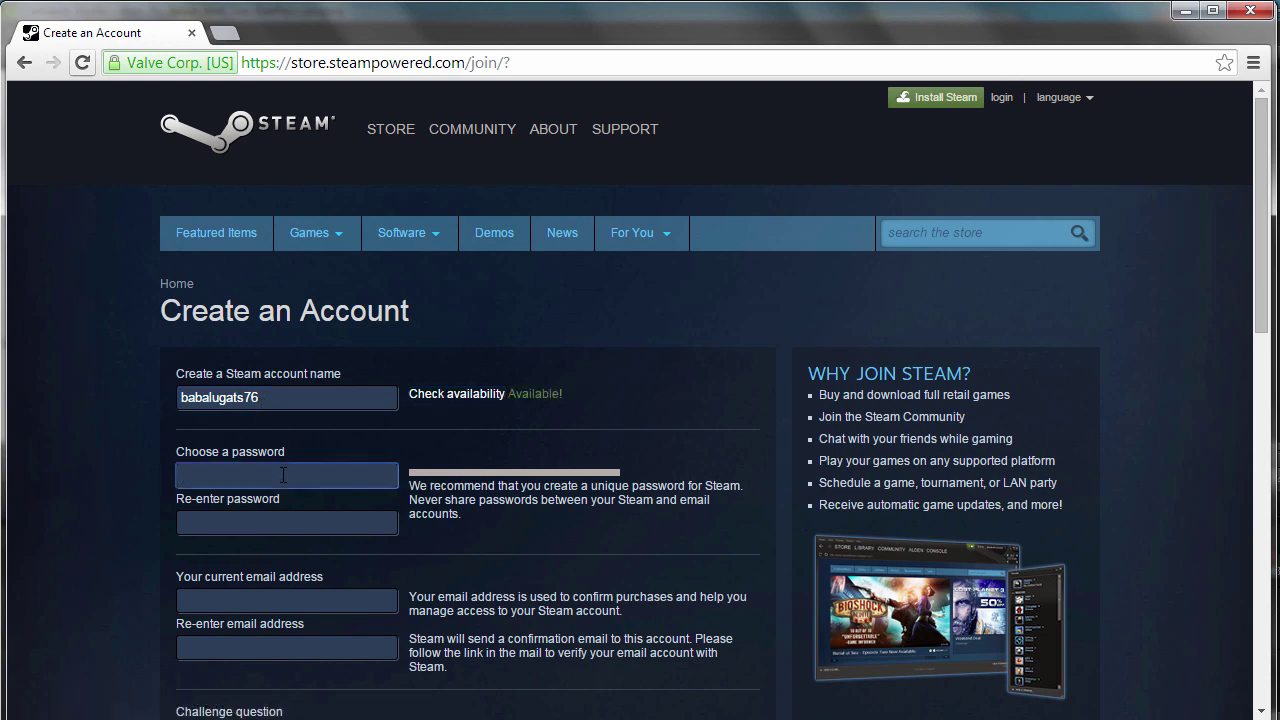
key(alt+Tab)
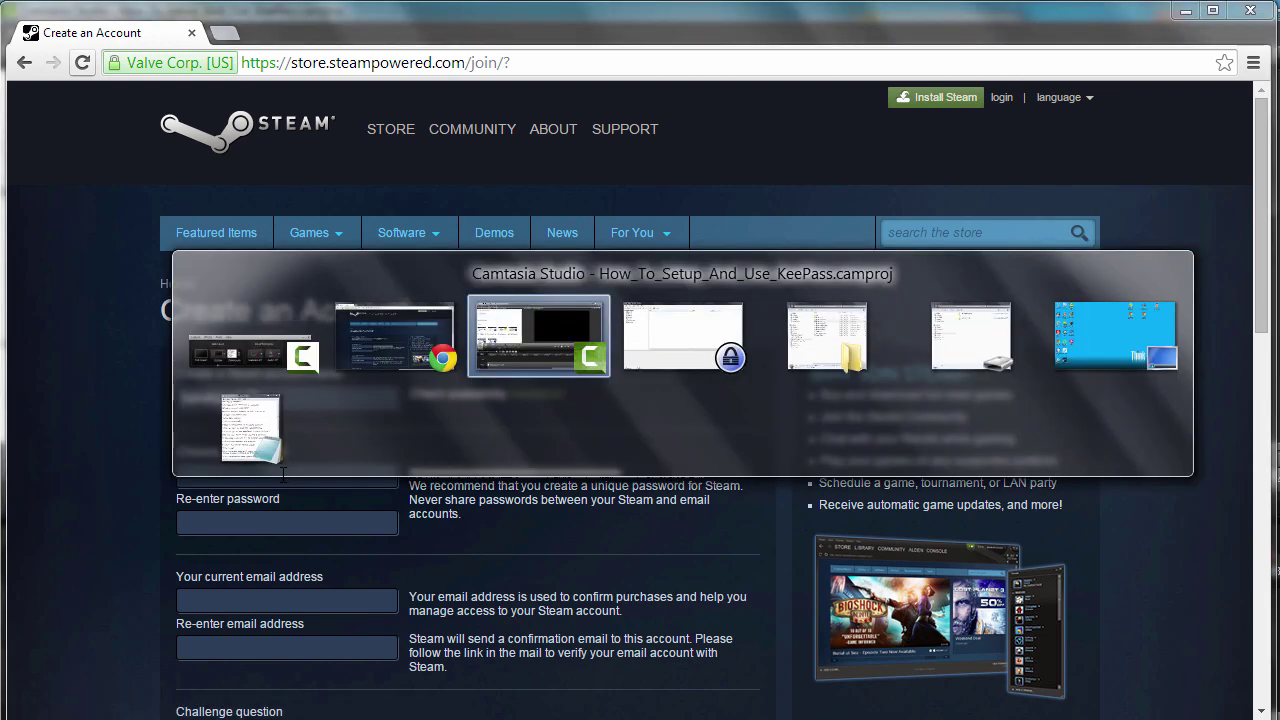
key(alt+Tab)
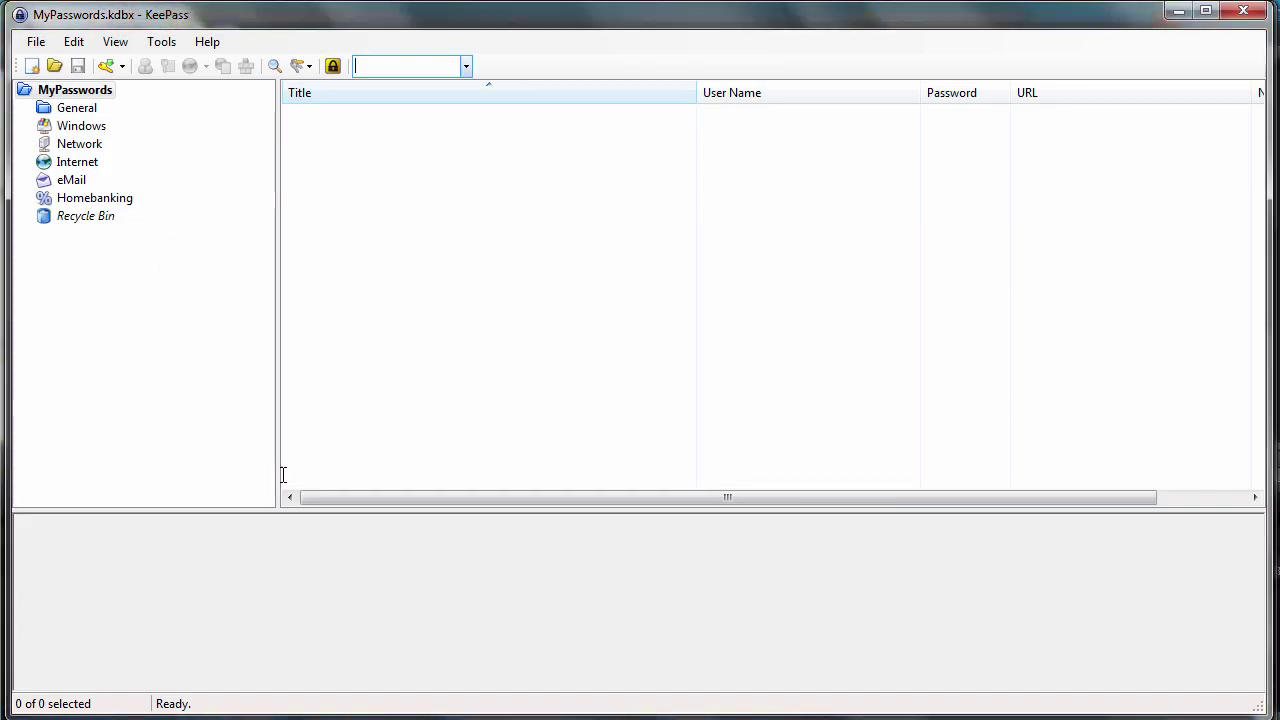
Step: Add a new entry titled Steam with the account user name, then show the password generator options
click(110, 68)
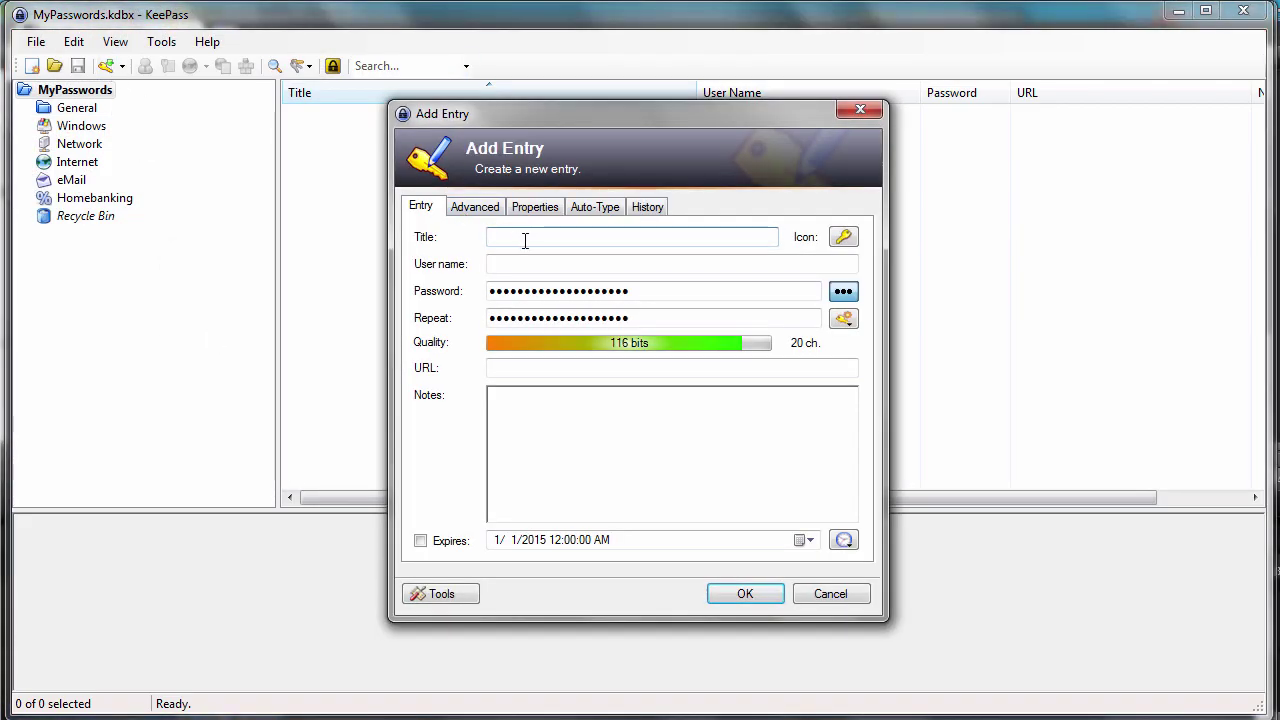
text(Steam)
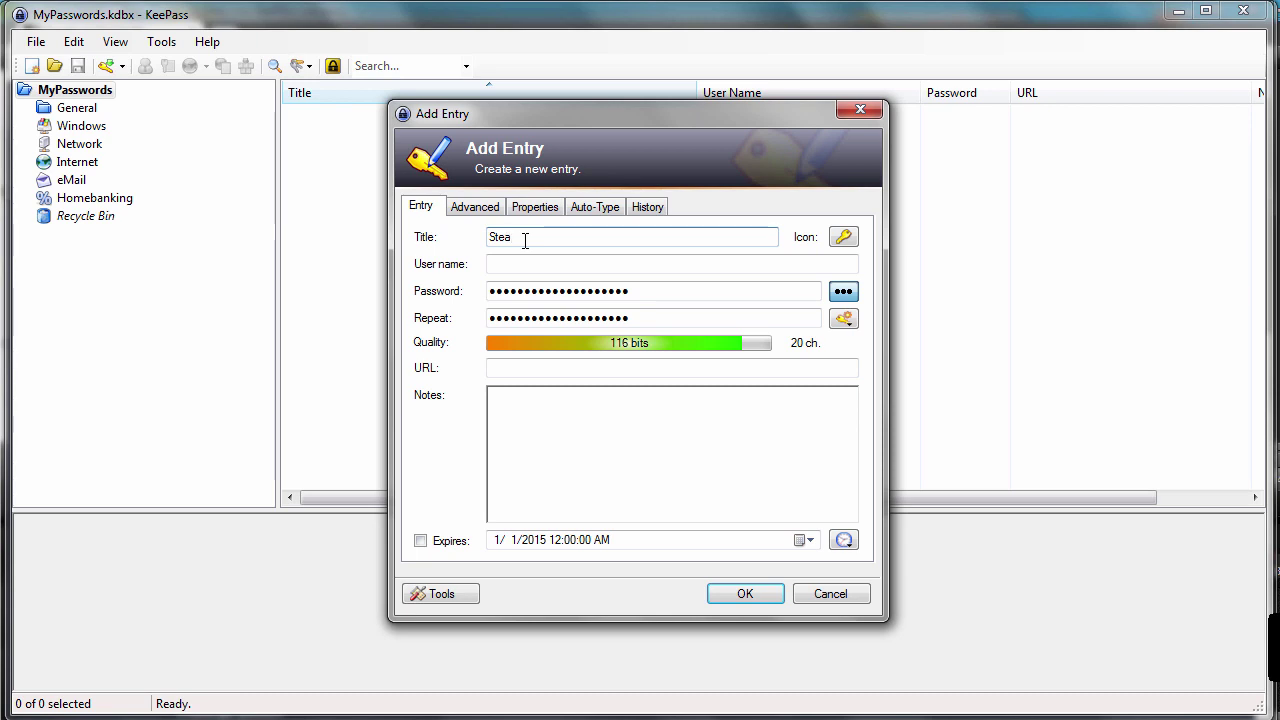
click(572, 268)
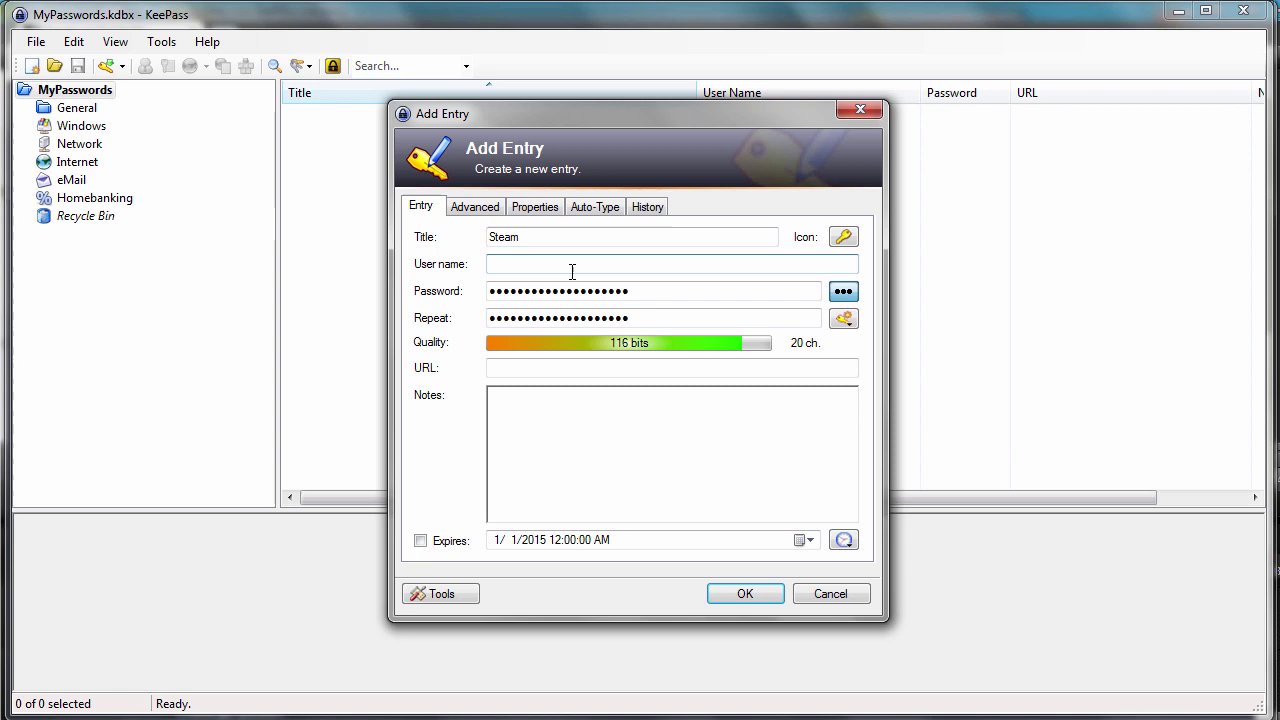
text(babalugats76)
click(844, 320)
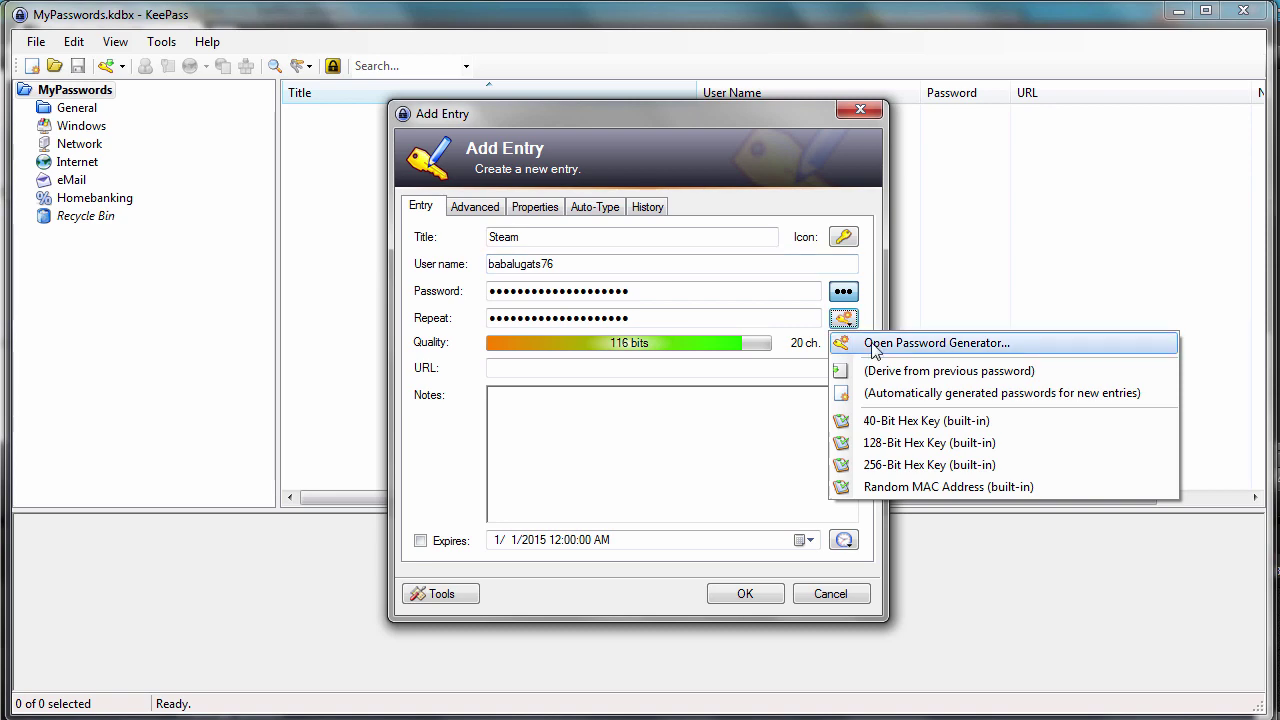
Step: Generate a shorter password that includes special characters, then check it
click(874, 346)
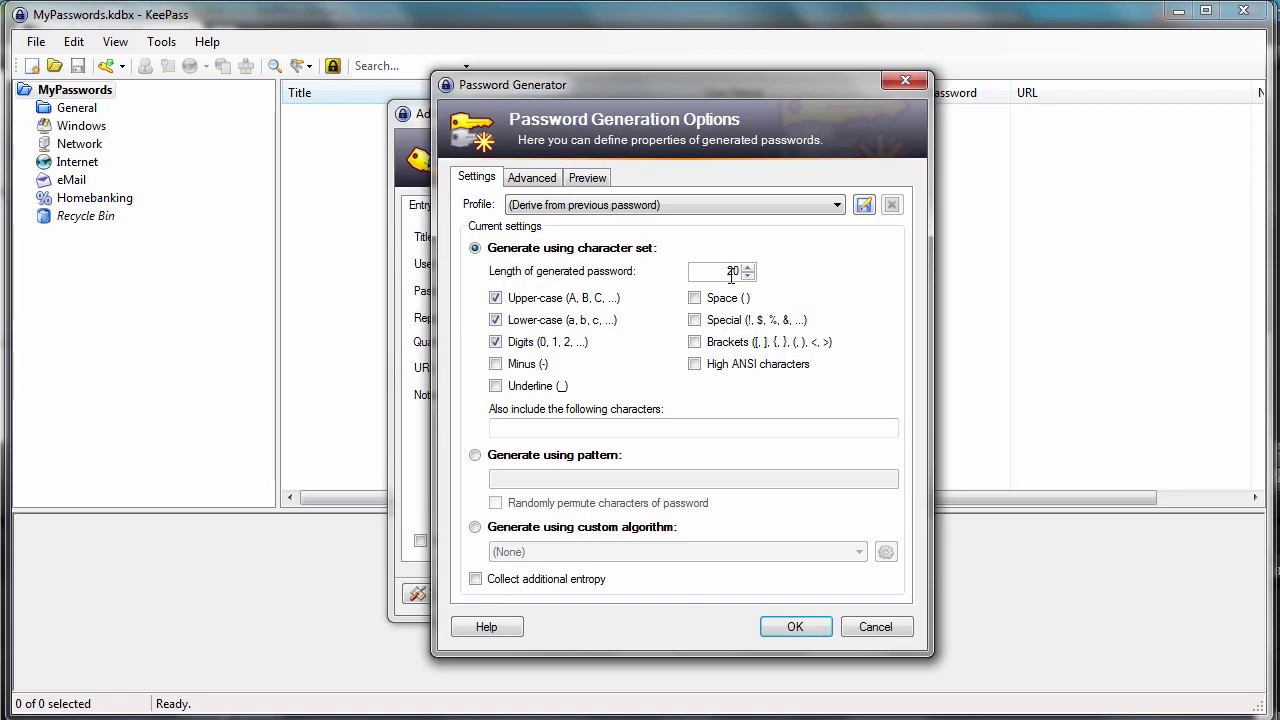
click(747, 275)
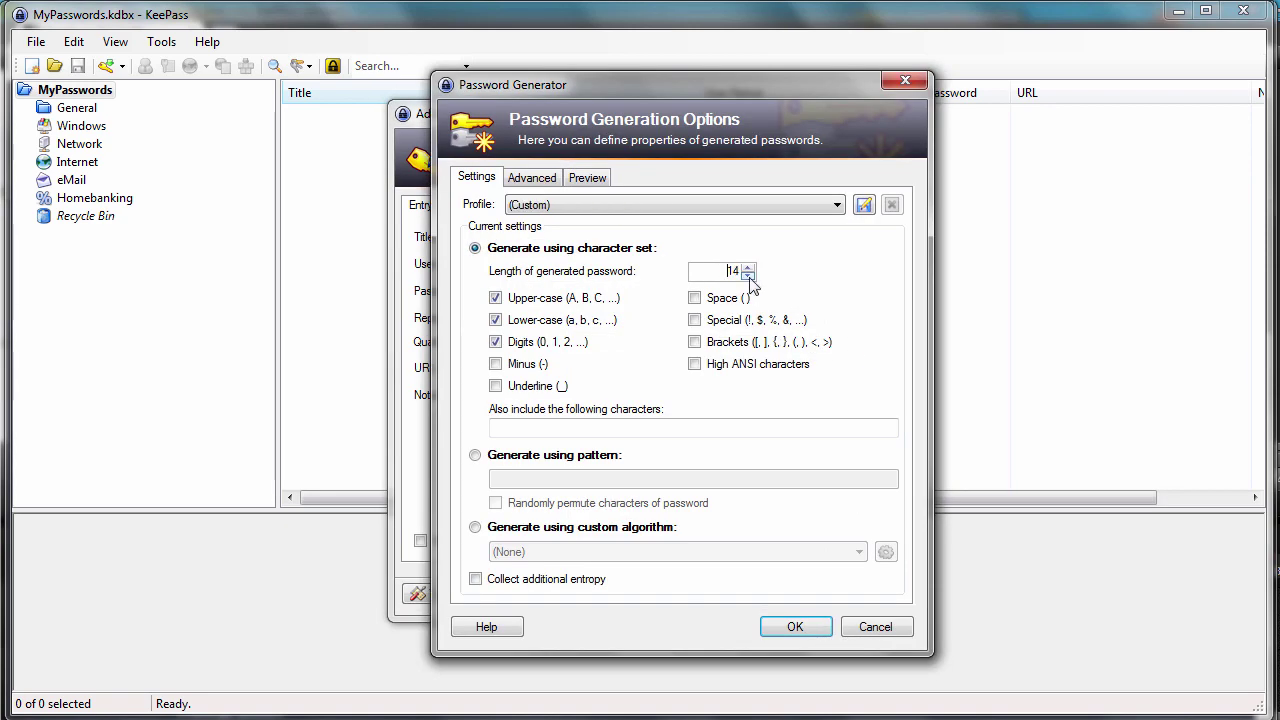
click(693, 321)
click(497, 342)
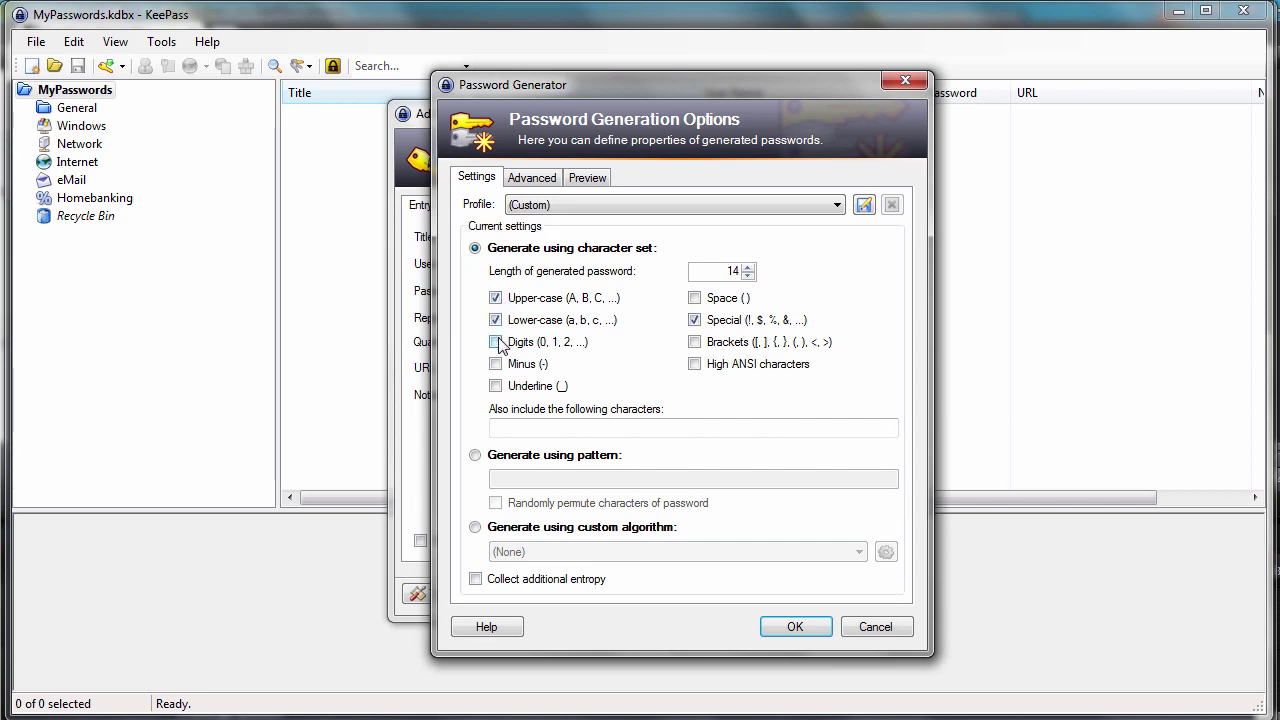
click(790, 626)
click(840, 295)
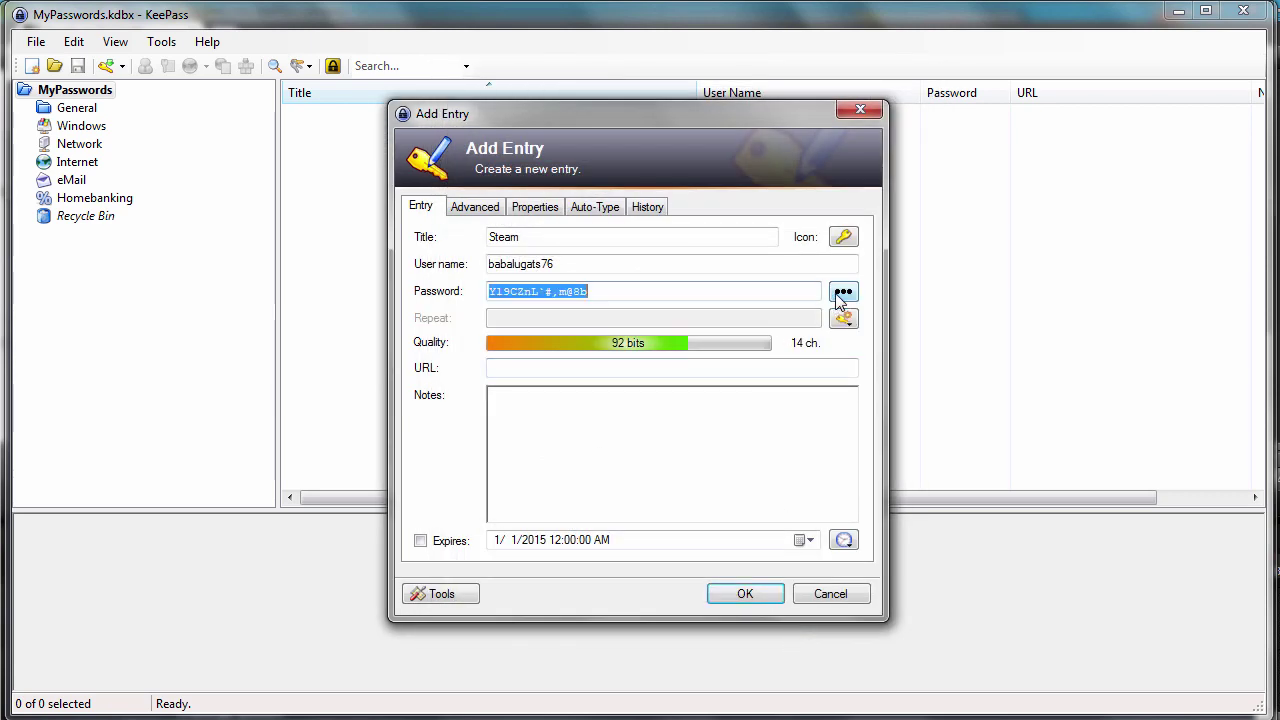
click(840, 295)
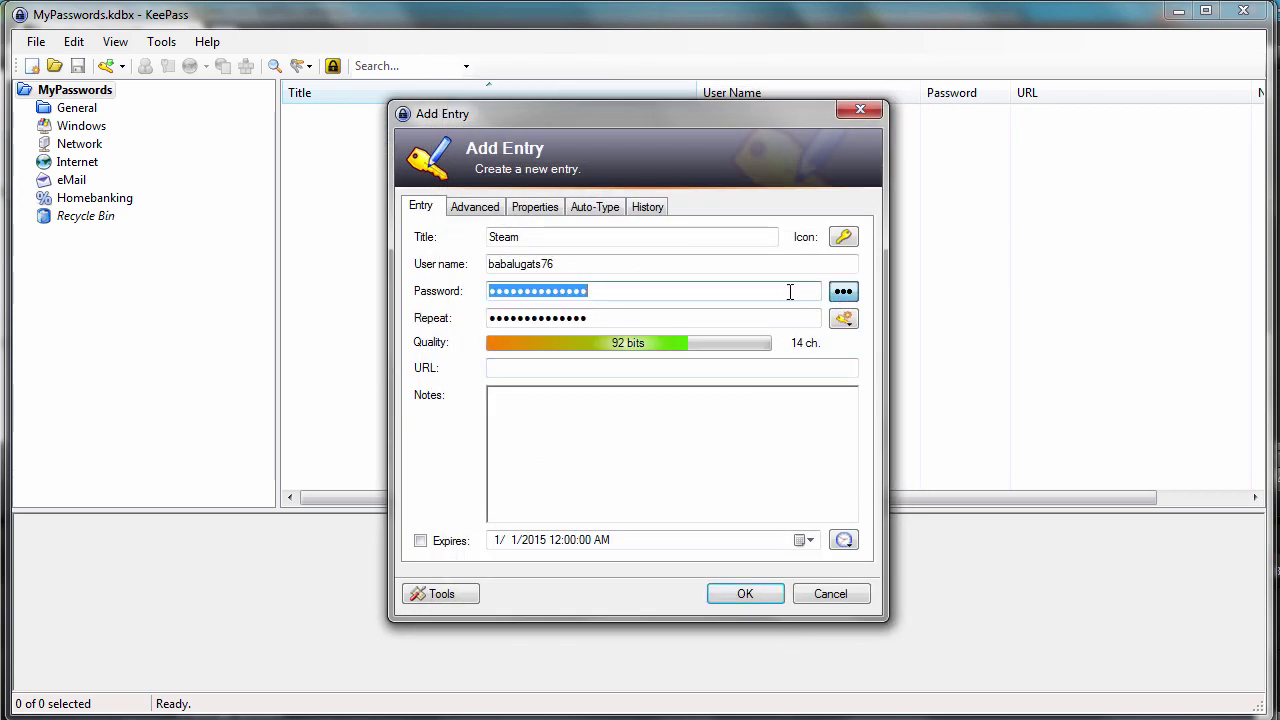
Step: Regenerate the Steam password at a length of 12 characters
click(844, 318)
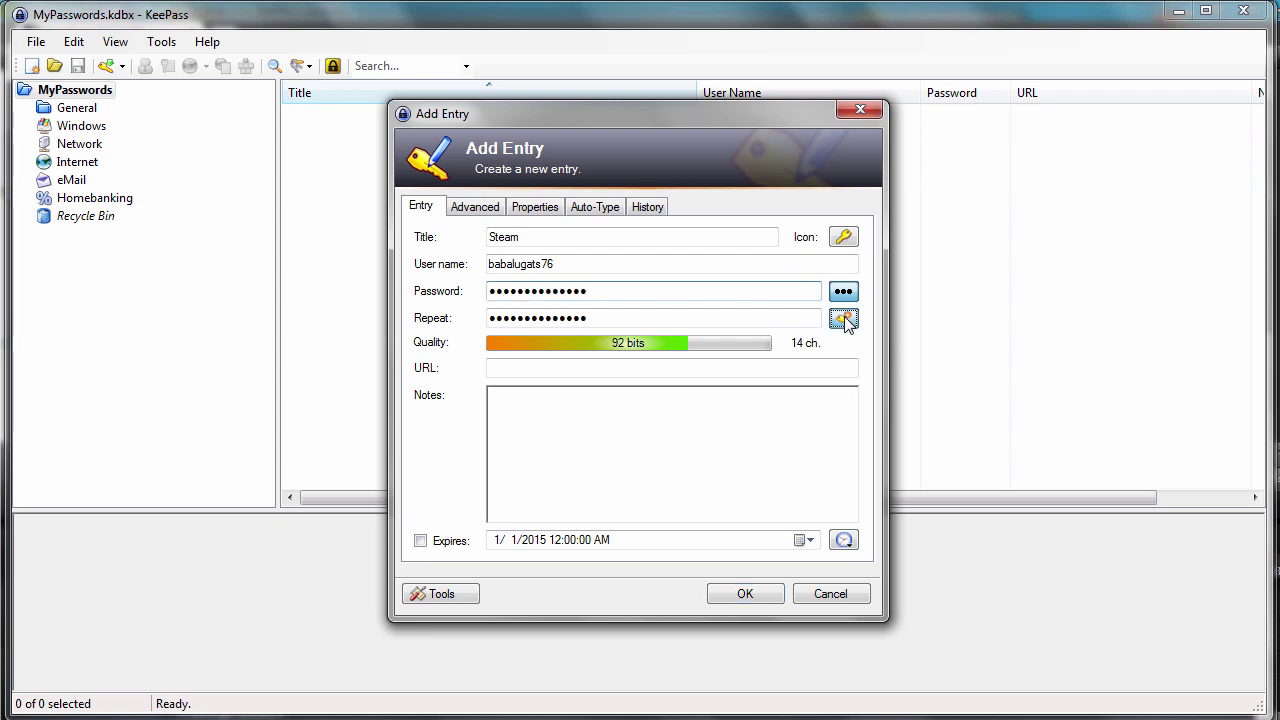
click(866, 343)
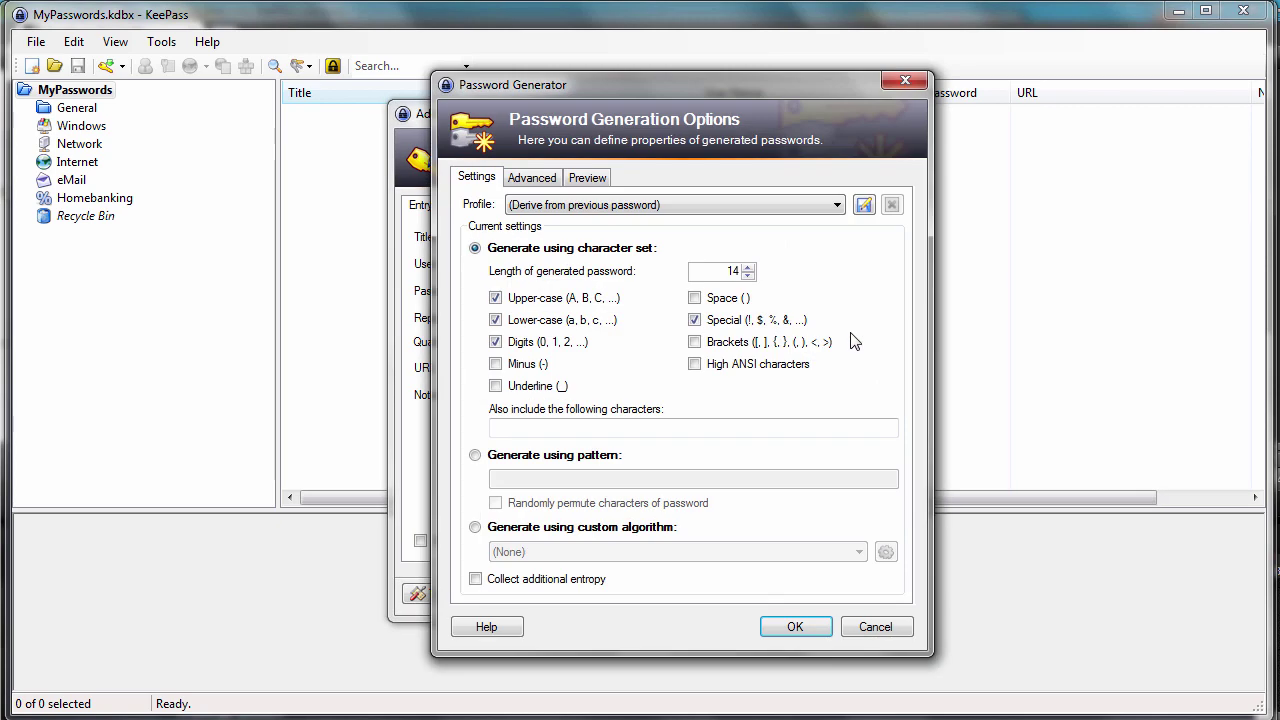
click(747, 276)
click(747, 276)
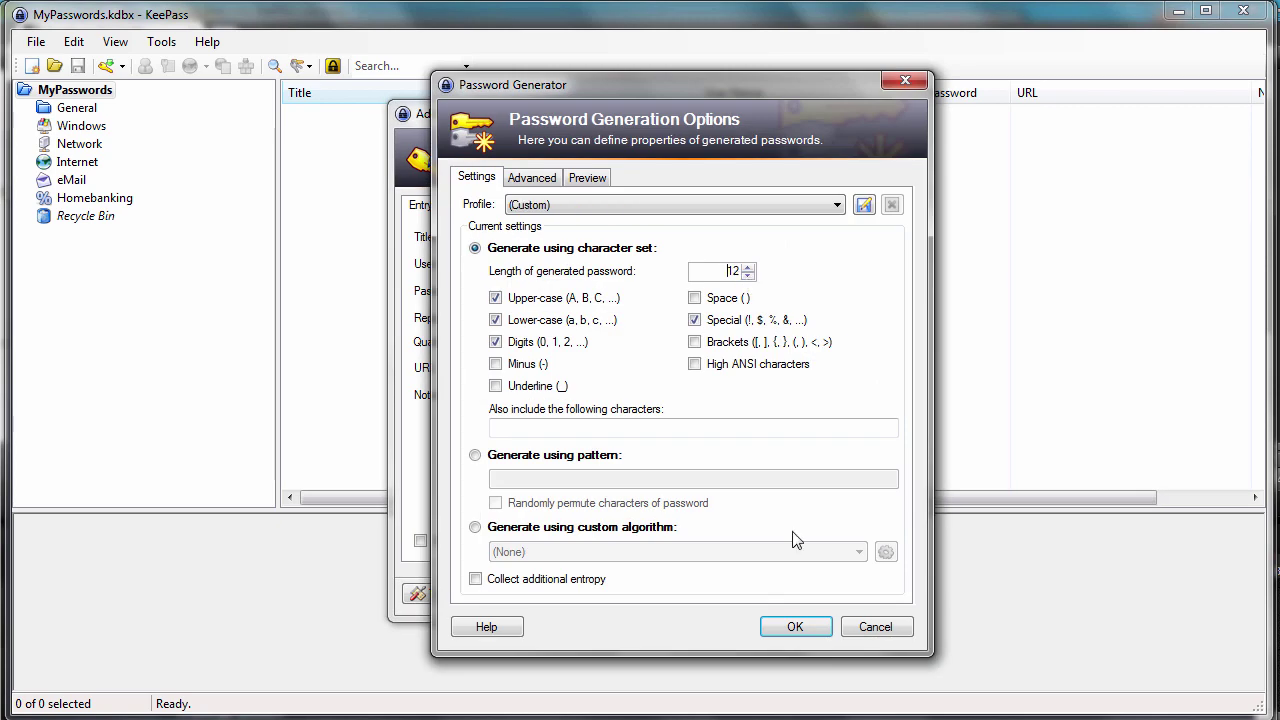
click(800, 626)
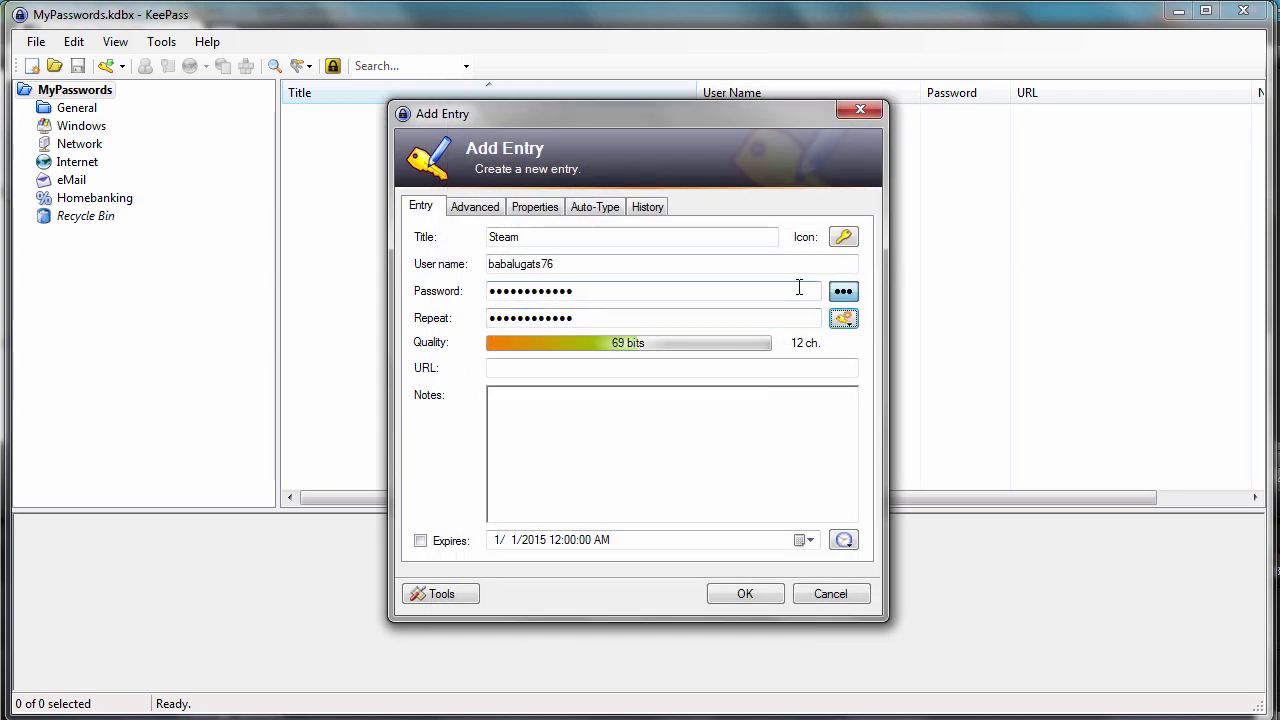
Step: Save the Steam entry and the database, then copy its password
click(744, 594)
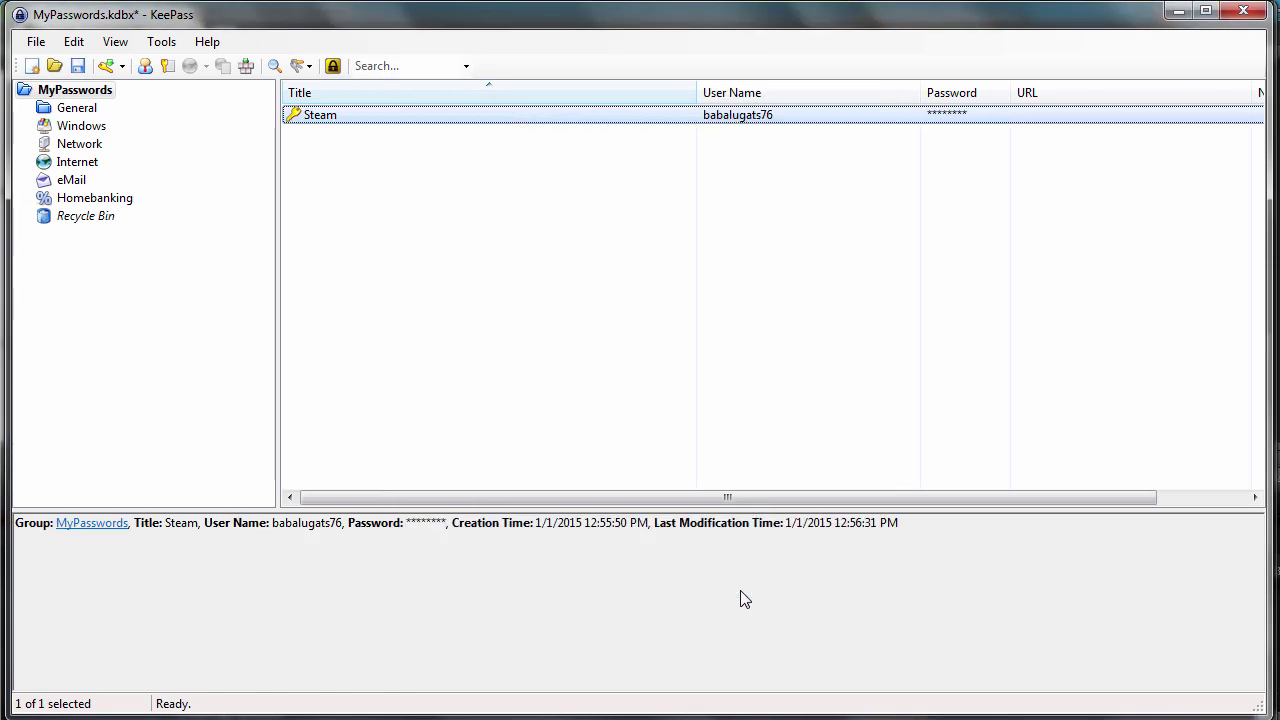
click(78, 67)
right_click(310, 120)
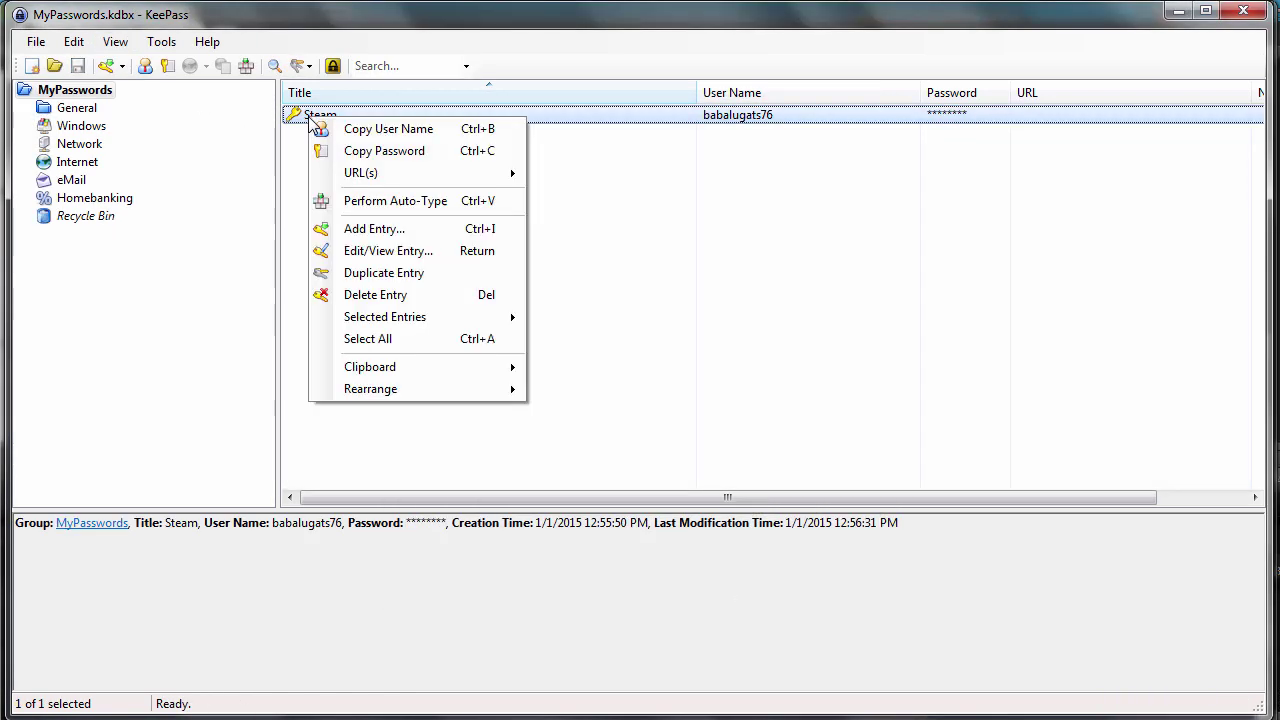
click(352, 152)
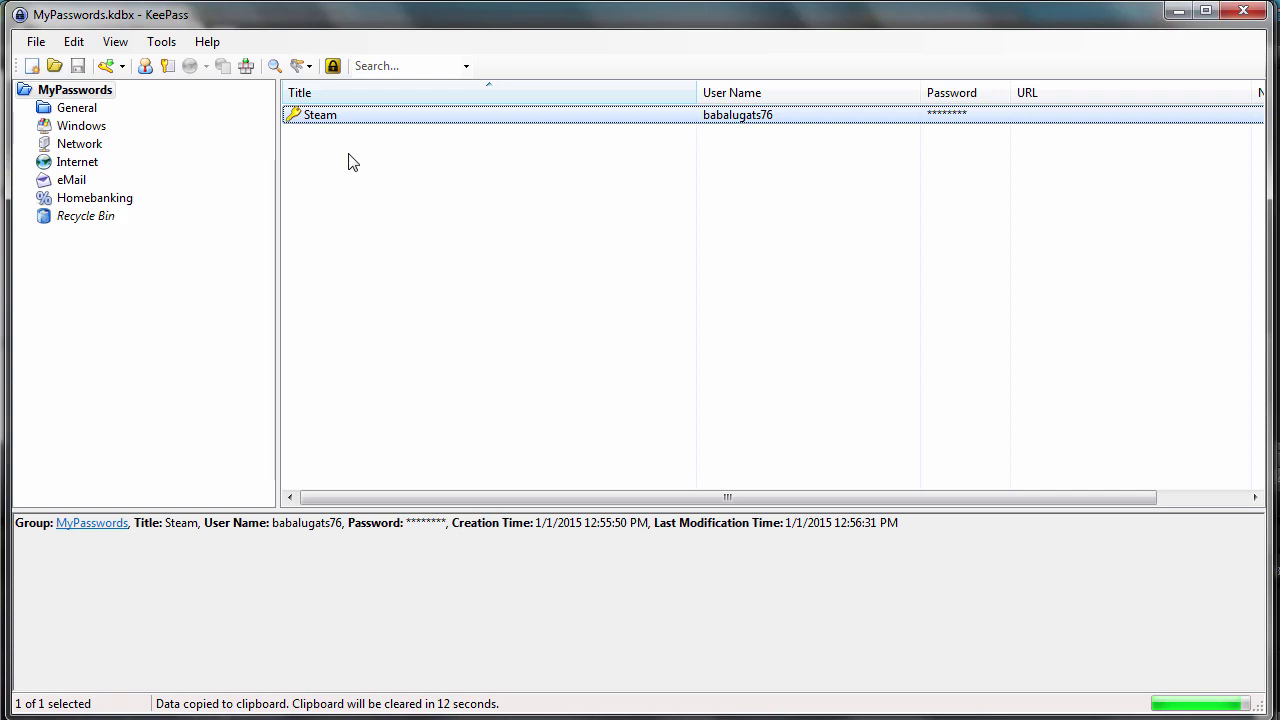
Step: Paste the KeePass-generated password into both Steam password fields
key(alt+Tab)
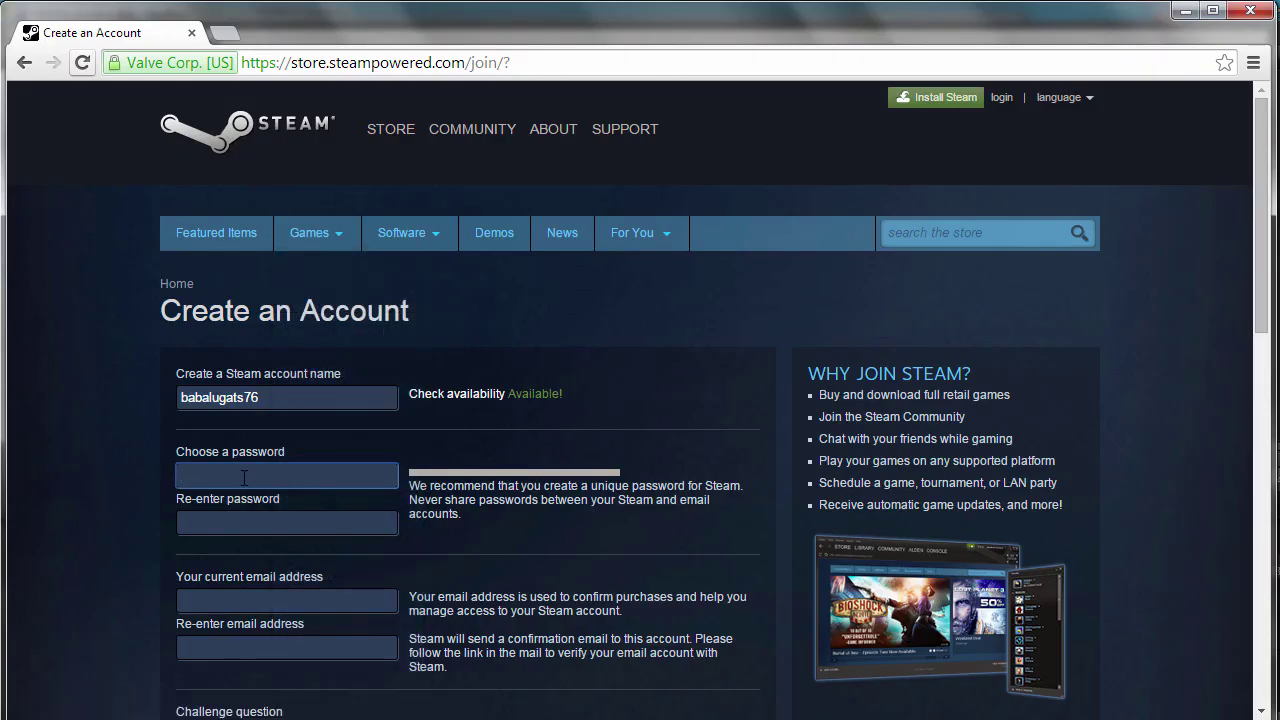
key(ctrl+v)
click(241, 522)
key(ctrl+v)
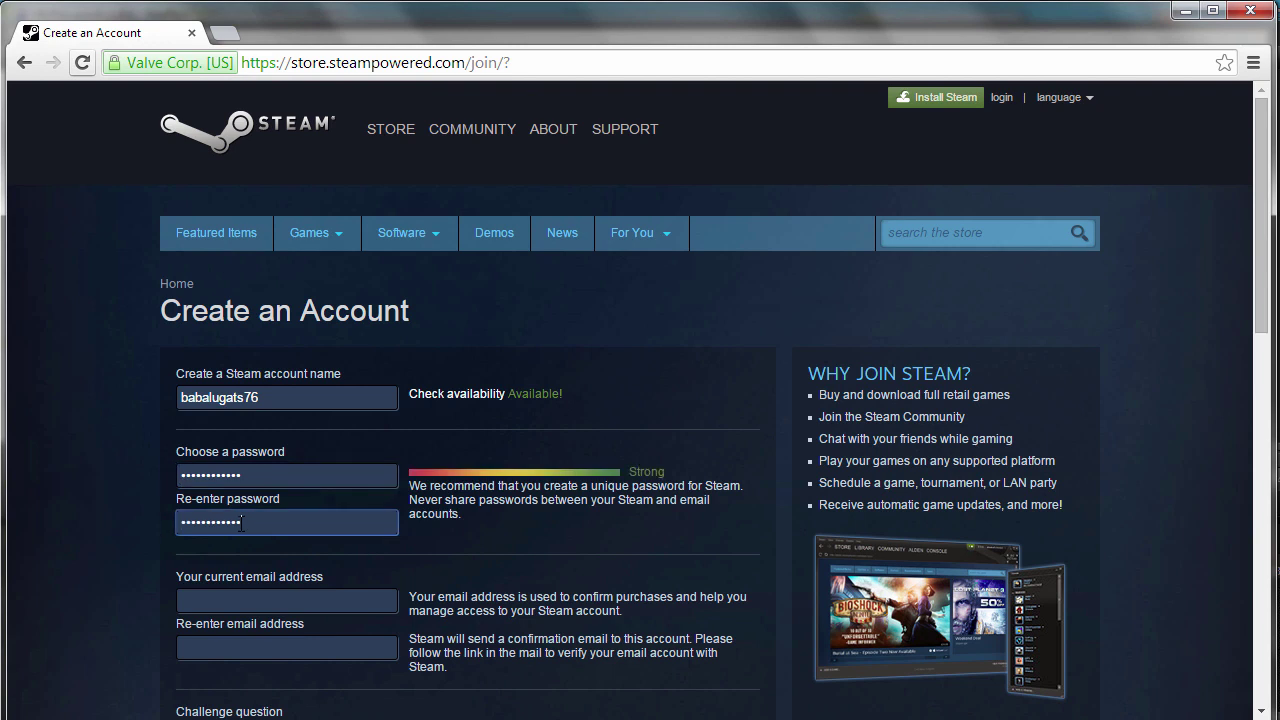
click(231, 597)
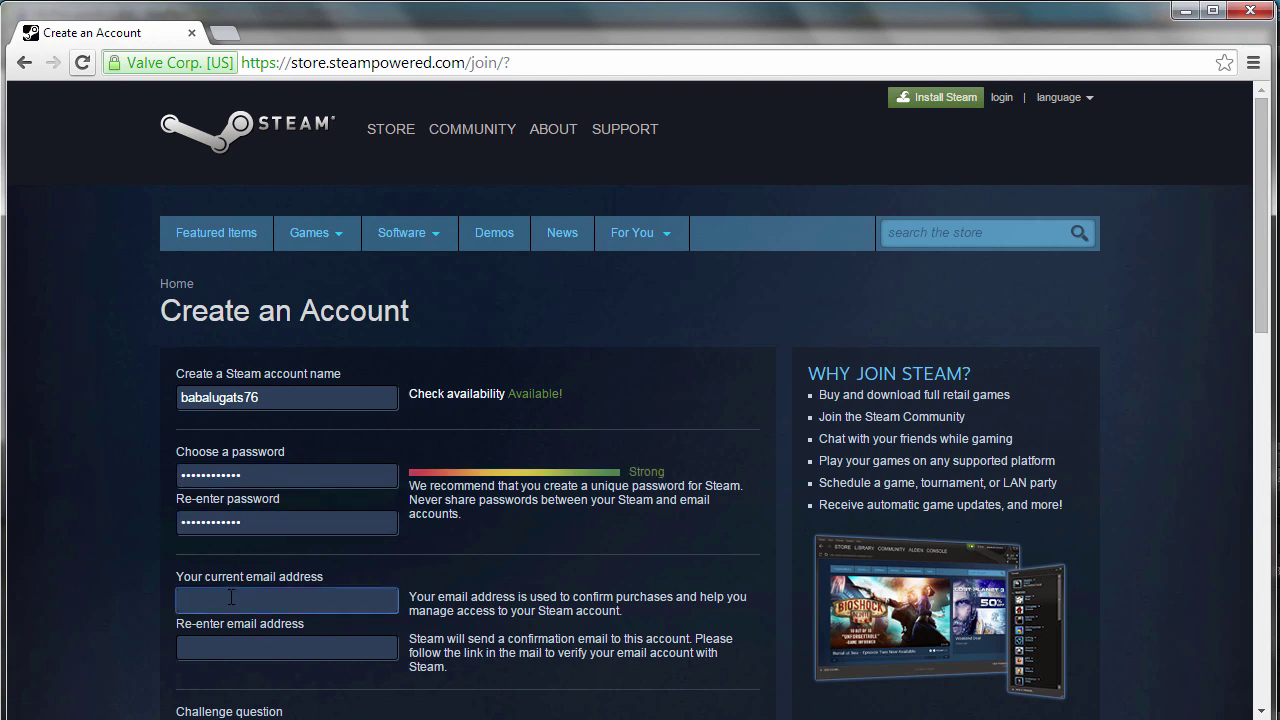
key(Tab)
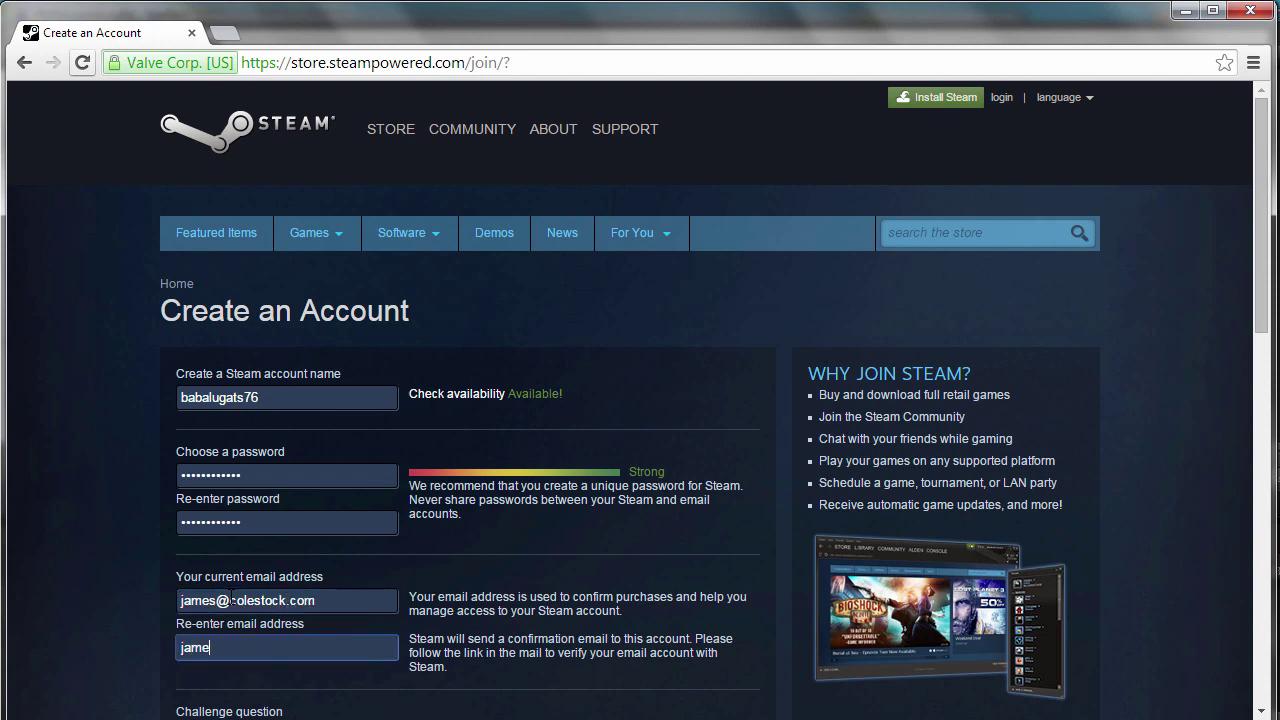
key(Tab)
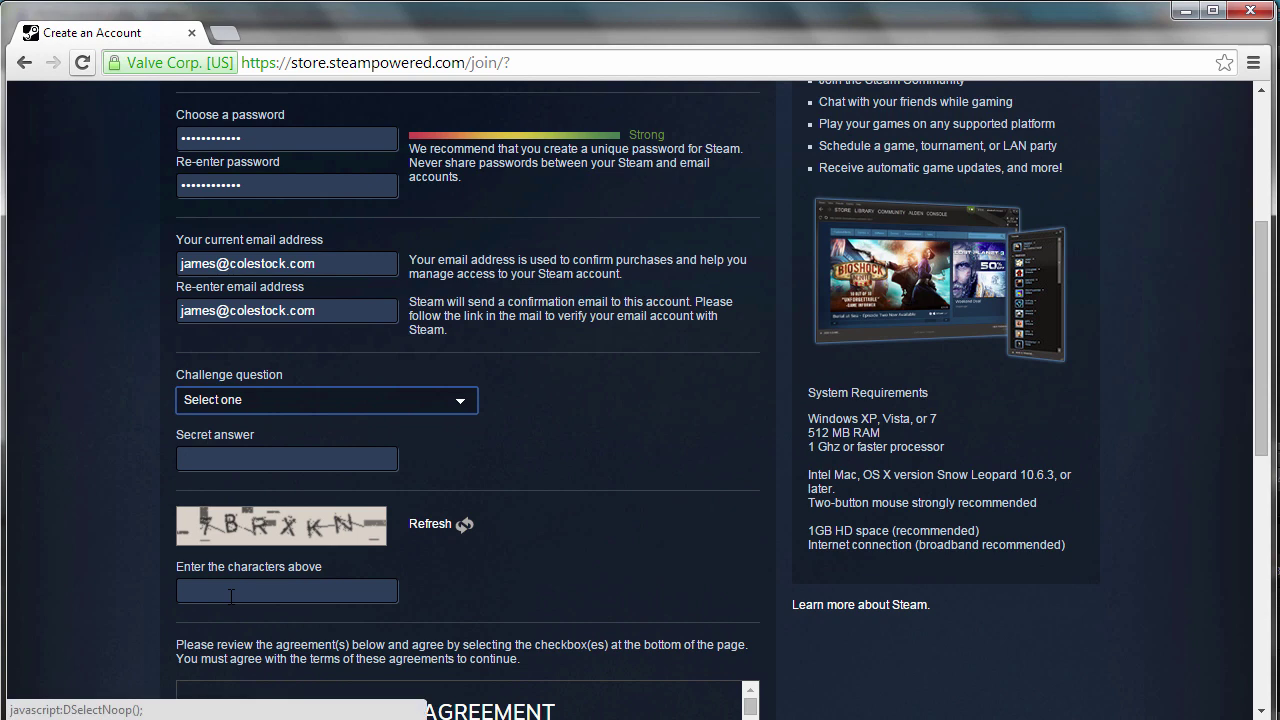
scroll(787, 513, down, 7)
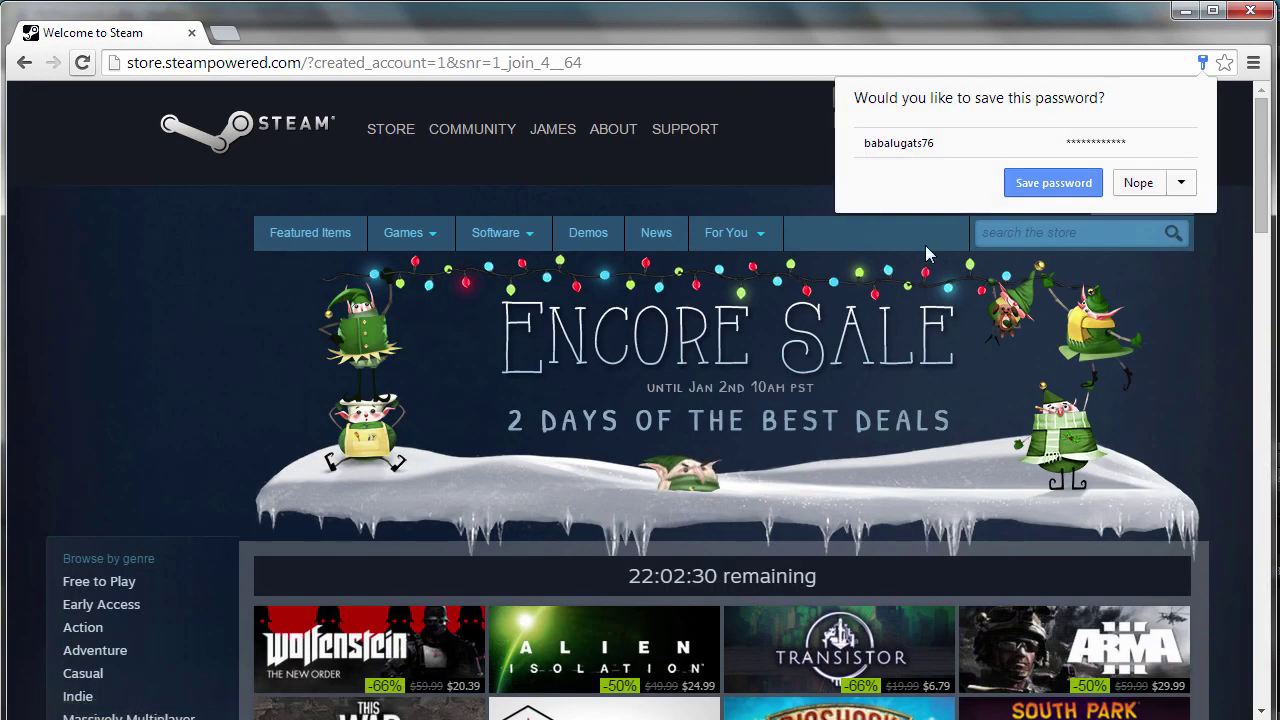
Step: Save the password in Chrome, log out of the new Steam account, and go to login
click(1015, 189)
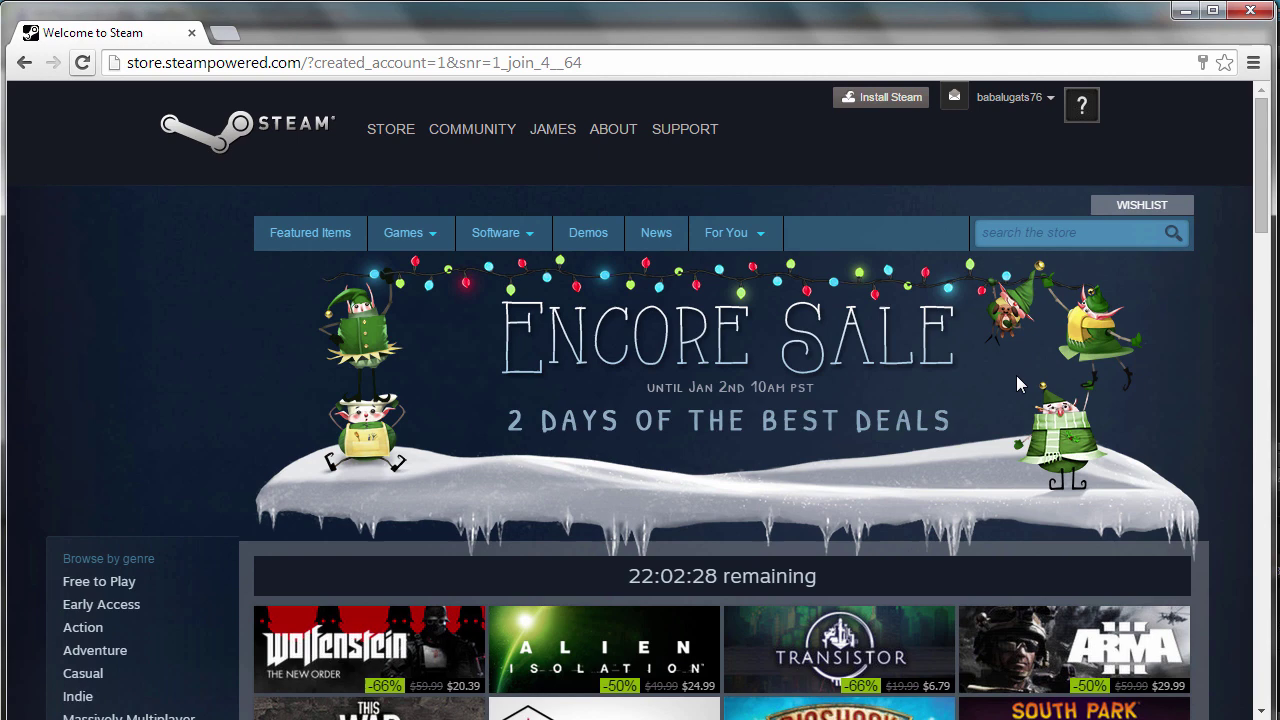
click(1046, 99)
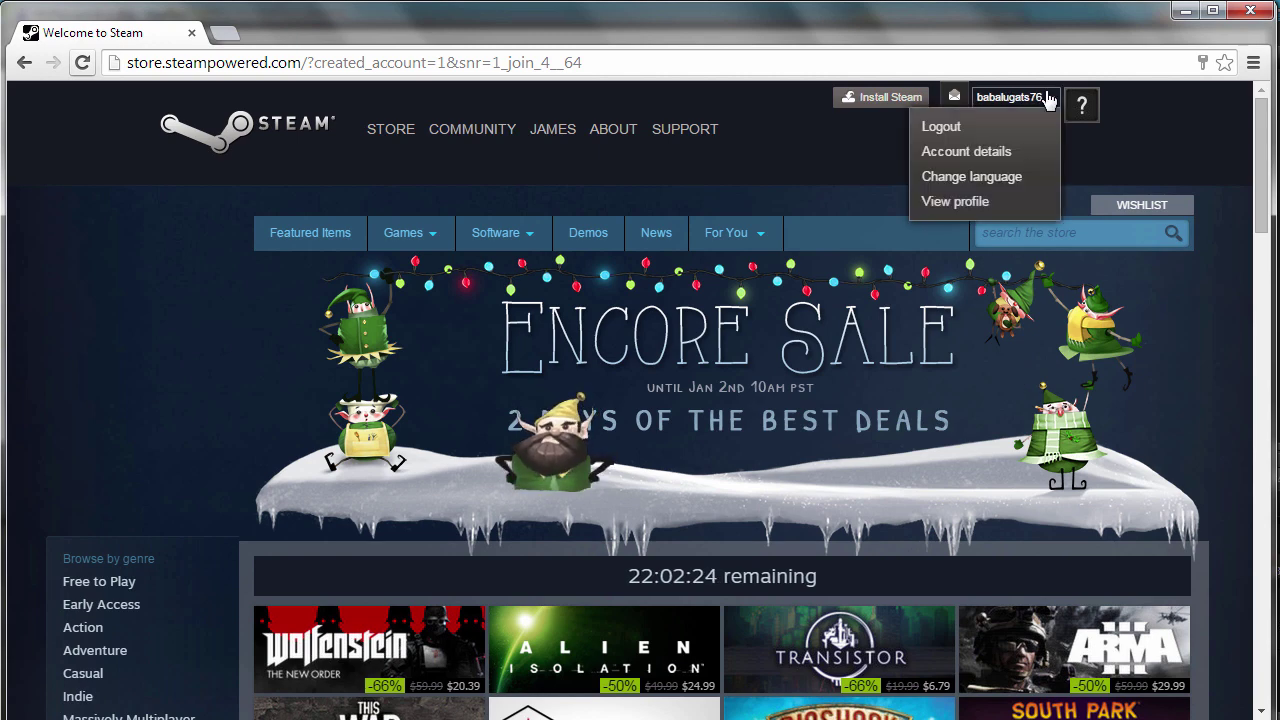
click(988, 127)
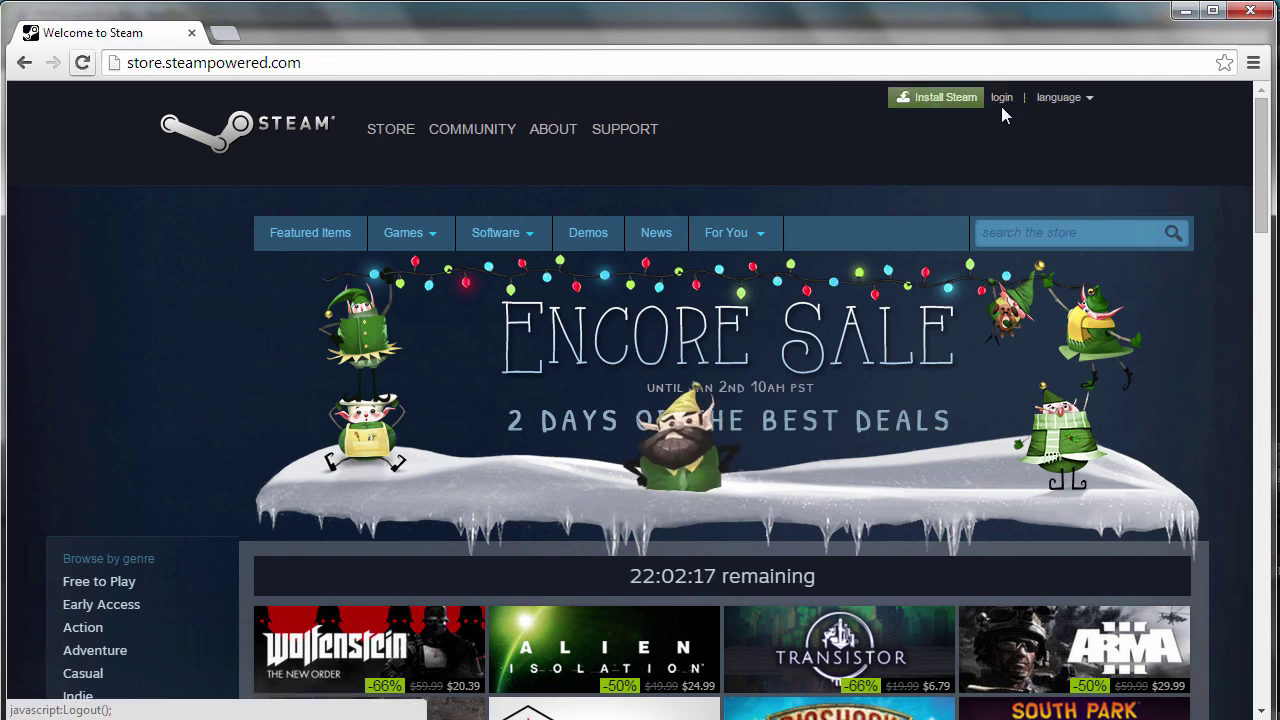
click(1001, 100)
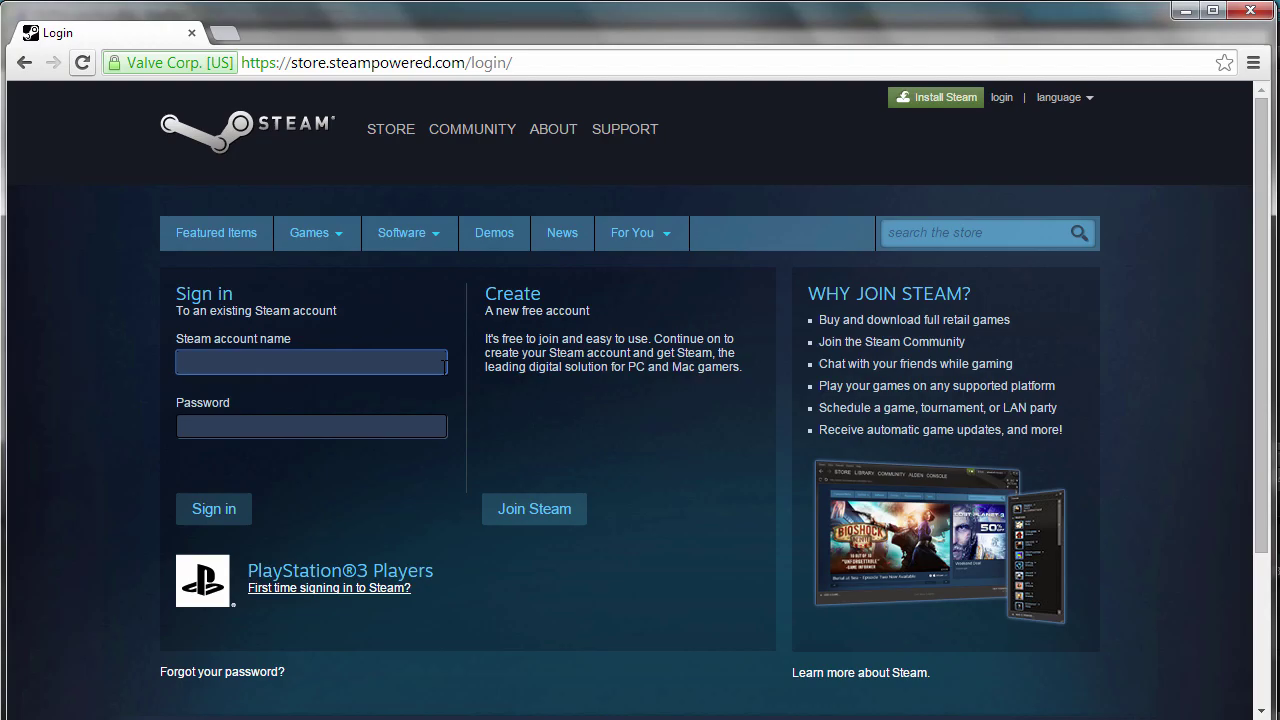
Step: Auto-type the Steam entry's credentials into the login, decline Chrome's save prompt, and reselect the entry
key(alt+Tab)
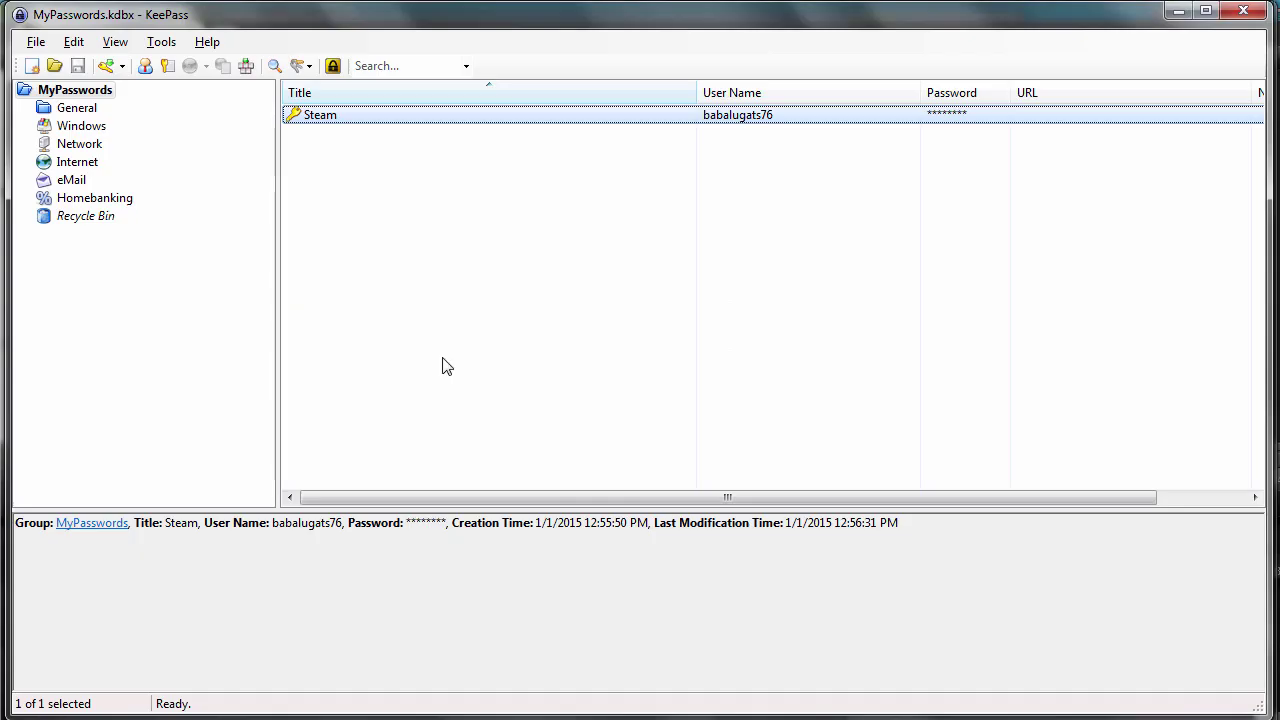
right_click(345, 117)
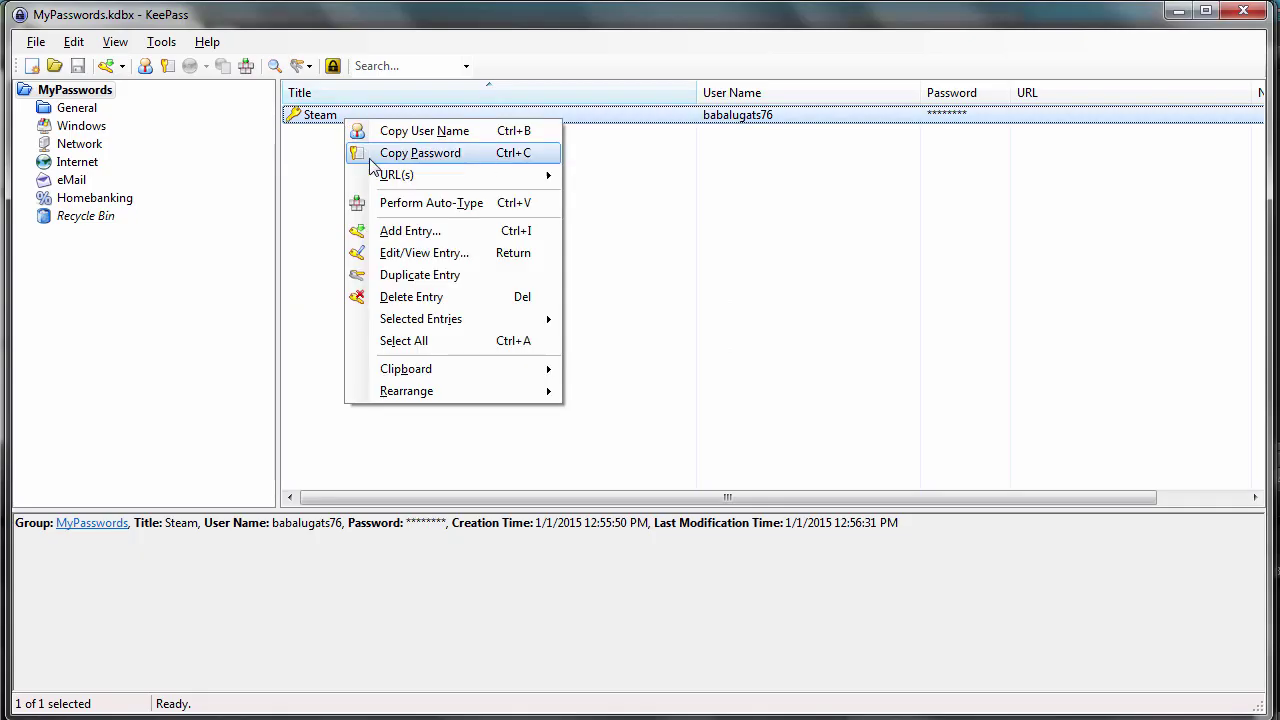
click(384, 203)
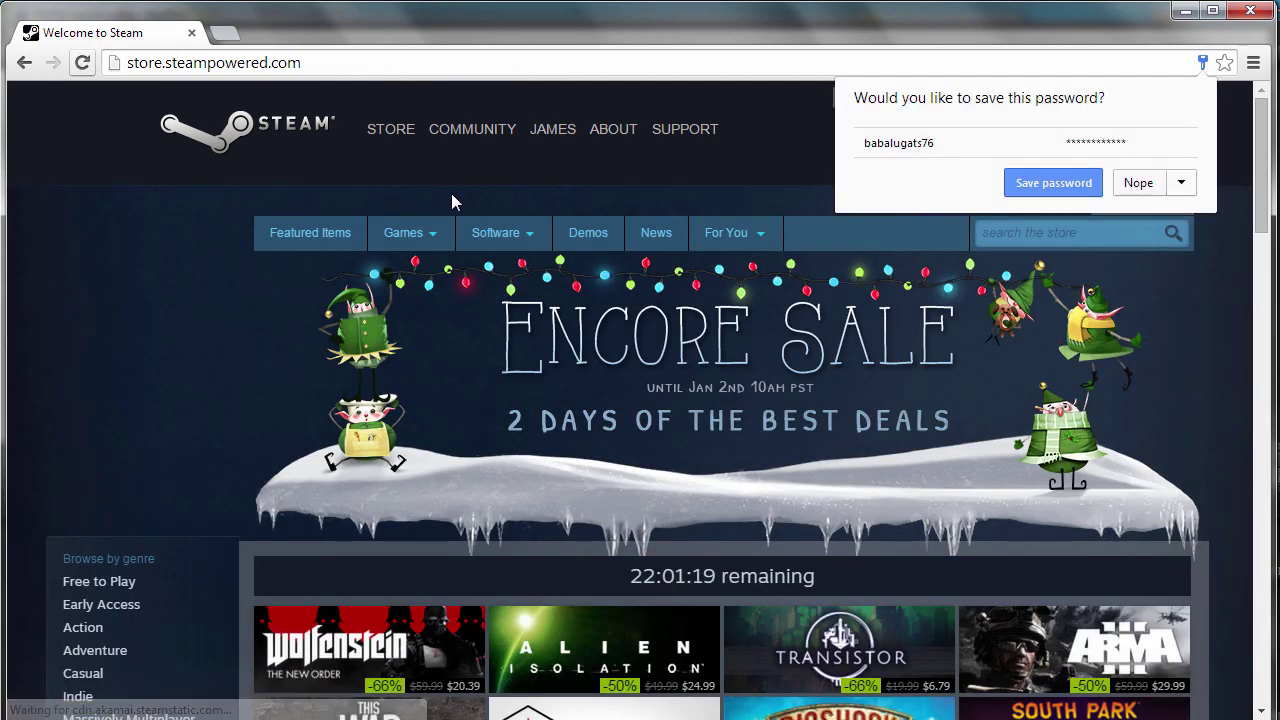
click(1138, 183)
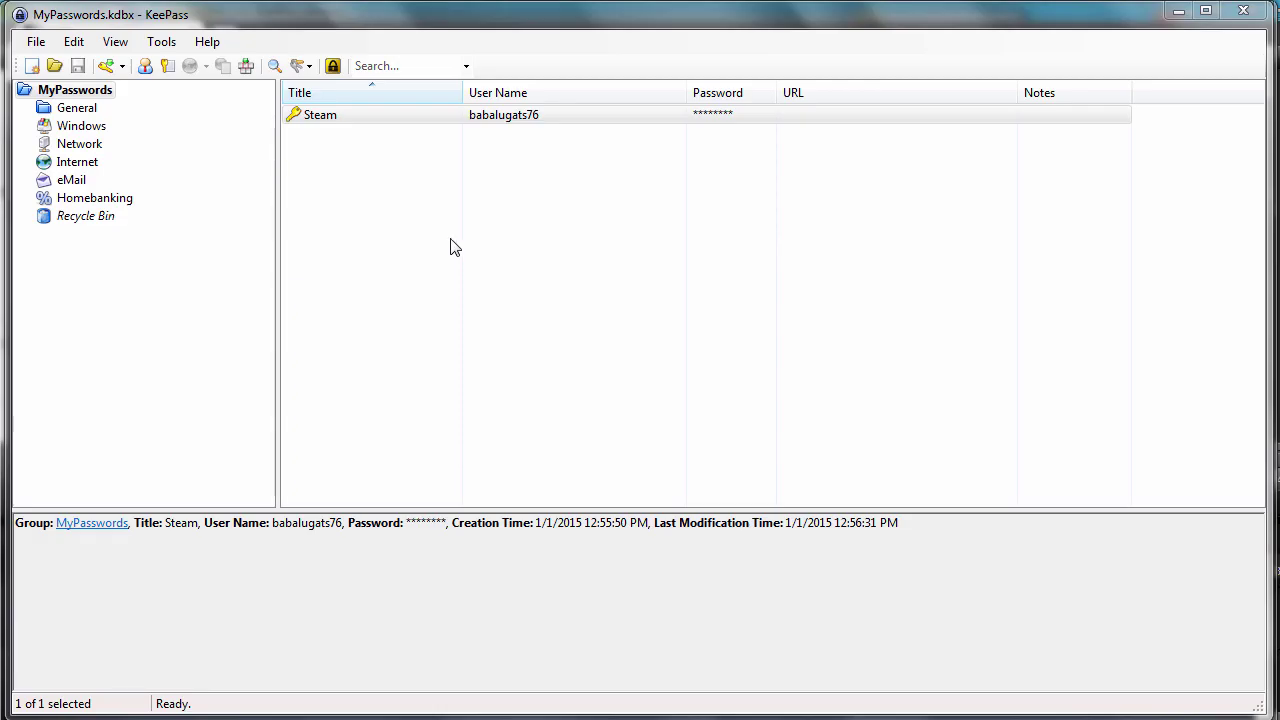
click(372, 122)
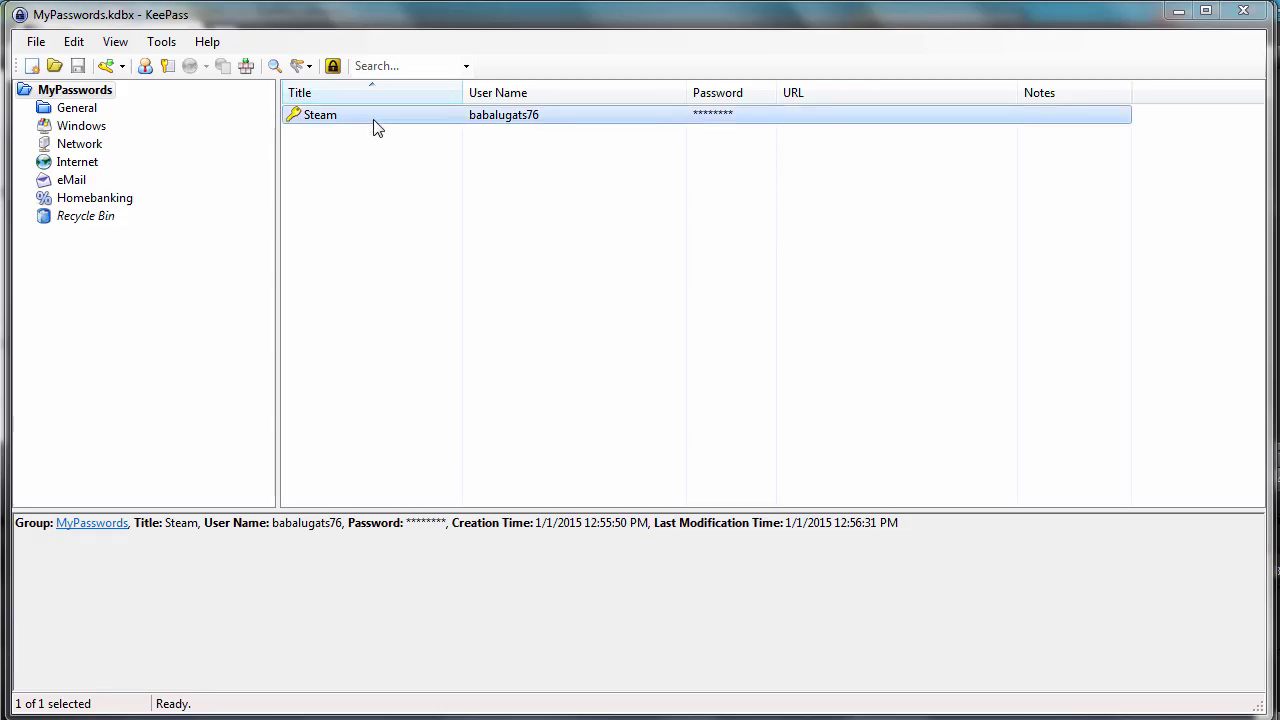
Step: Set the Steam login address as the entry's URL, save, and open it in Google Chrome
double_click(373, 120)
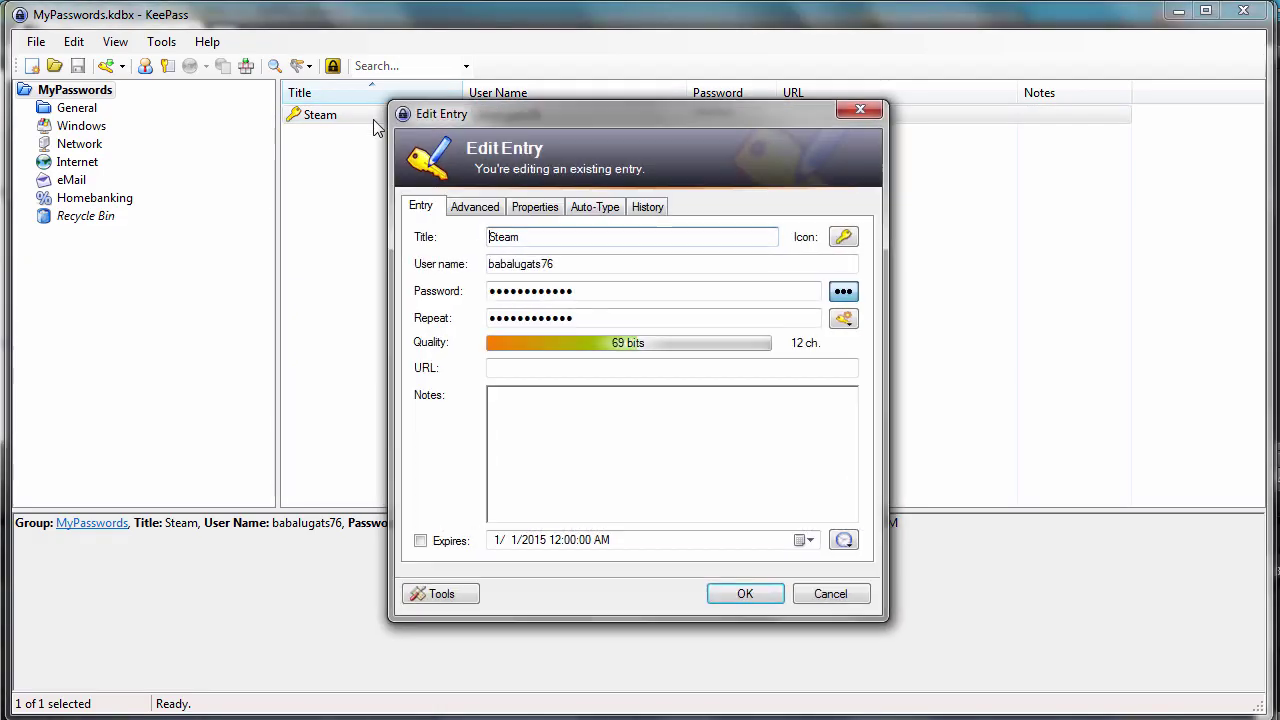
click(535, 372)
text(https://store.steampowered.com/login/)
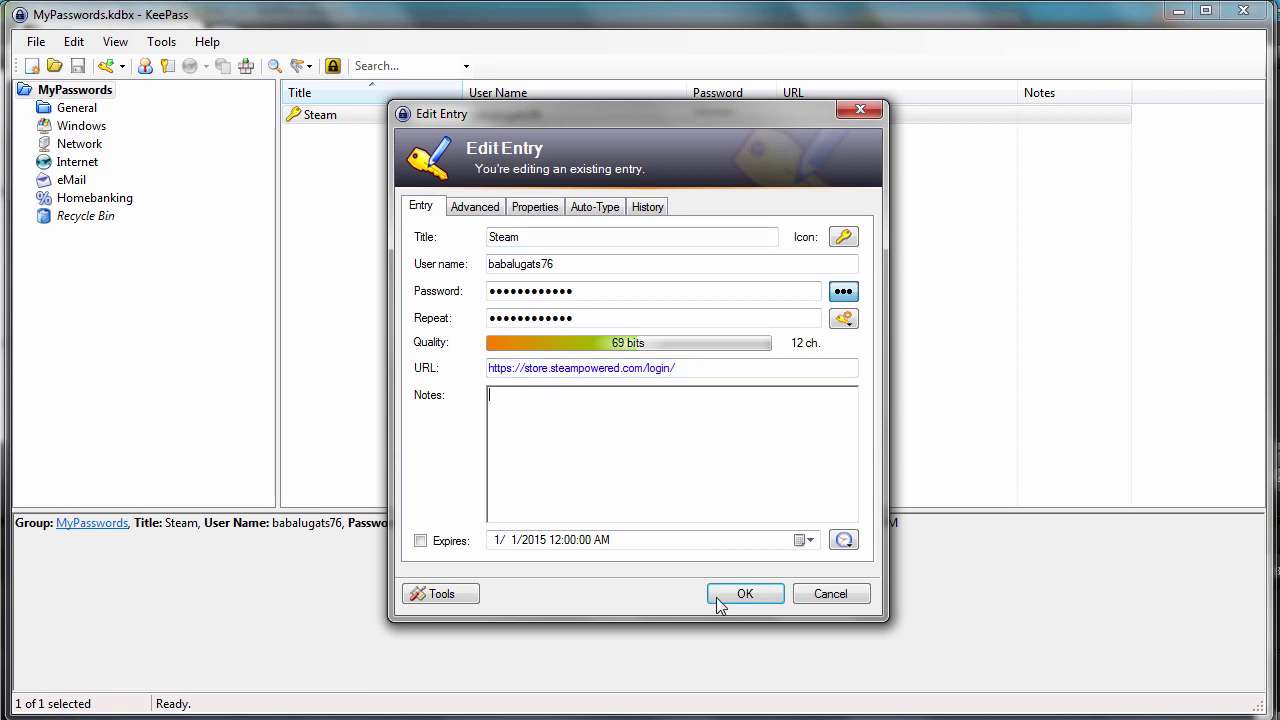
click(742, 598)
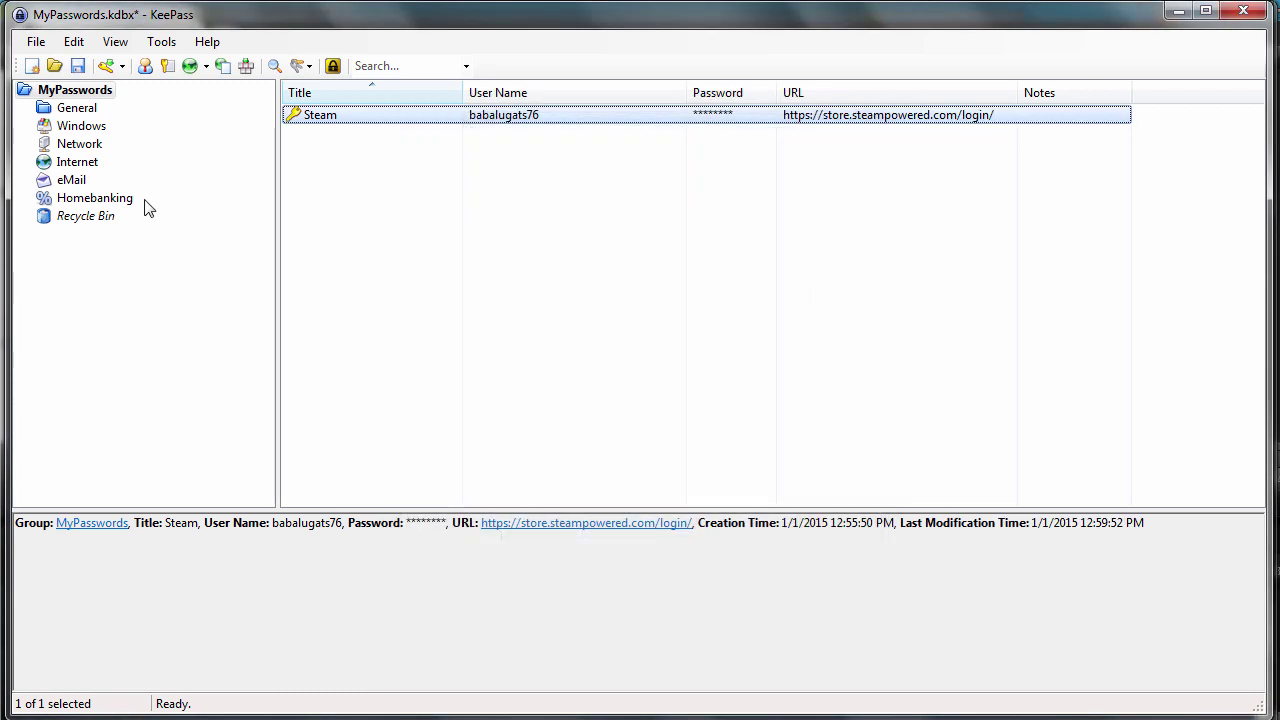
click(79, 68)
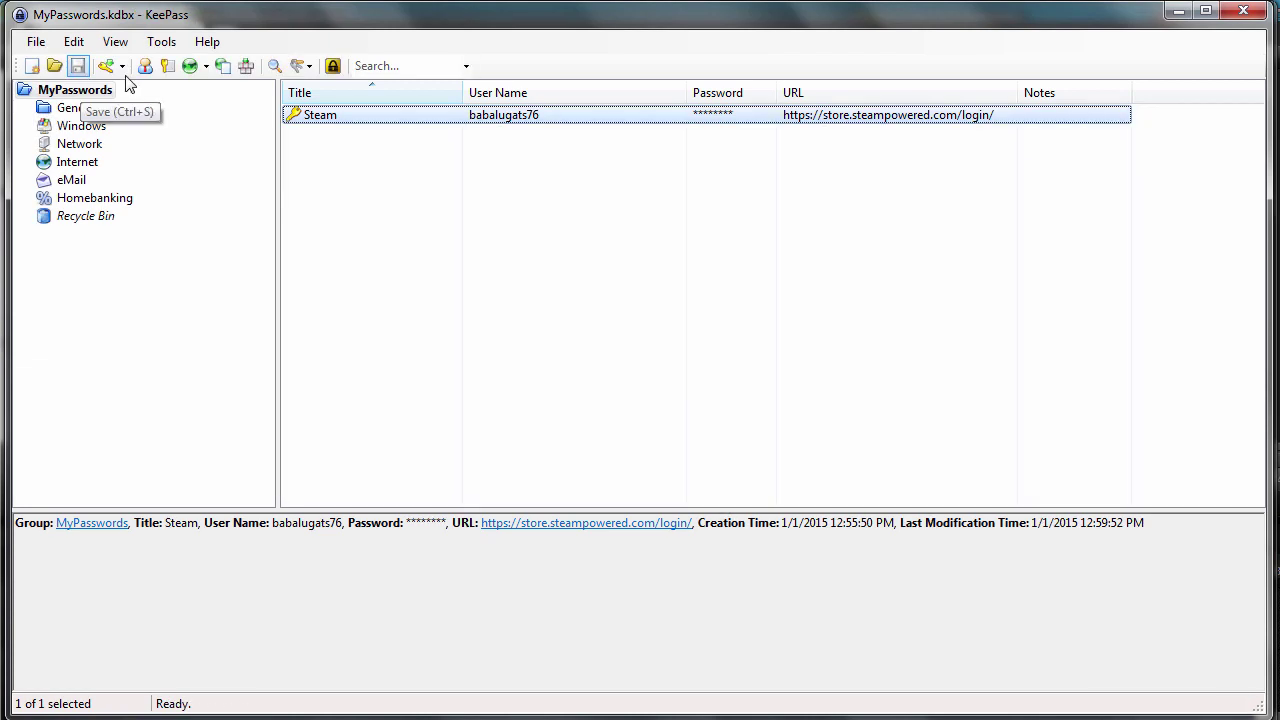
right_click(313, 118)
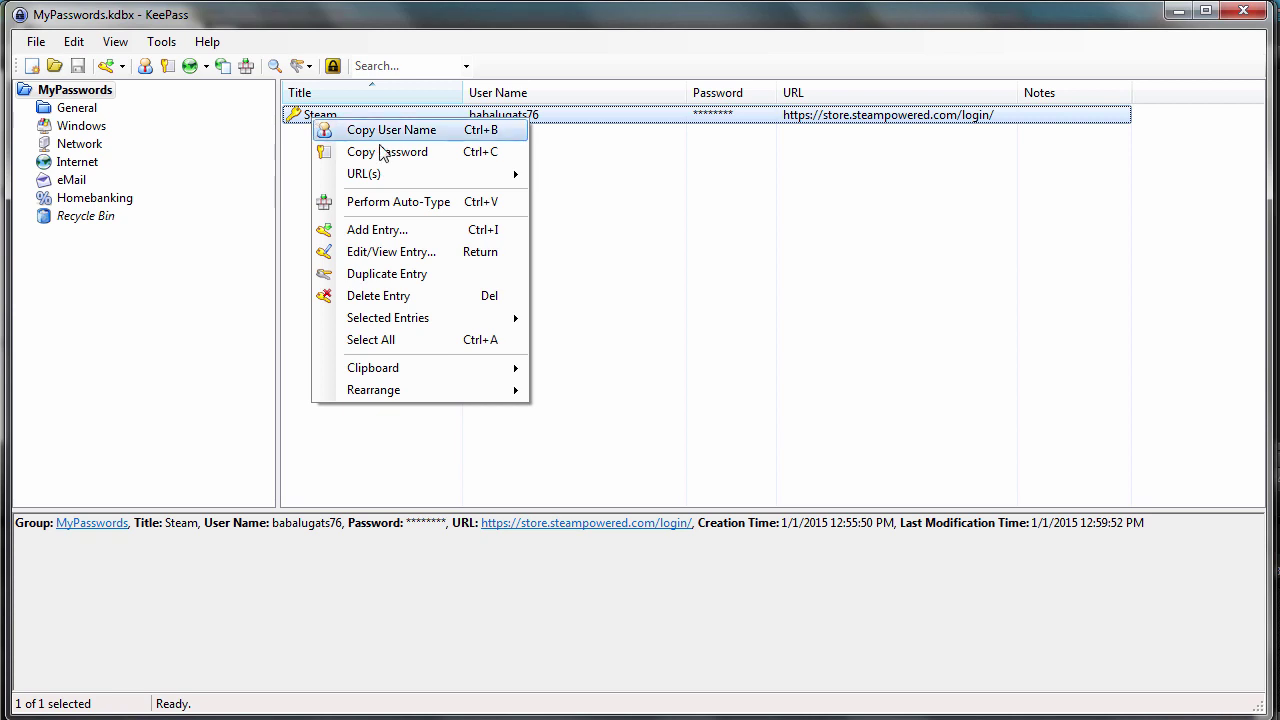
mouse_move(420, 174)
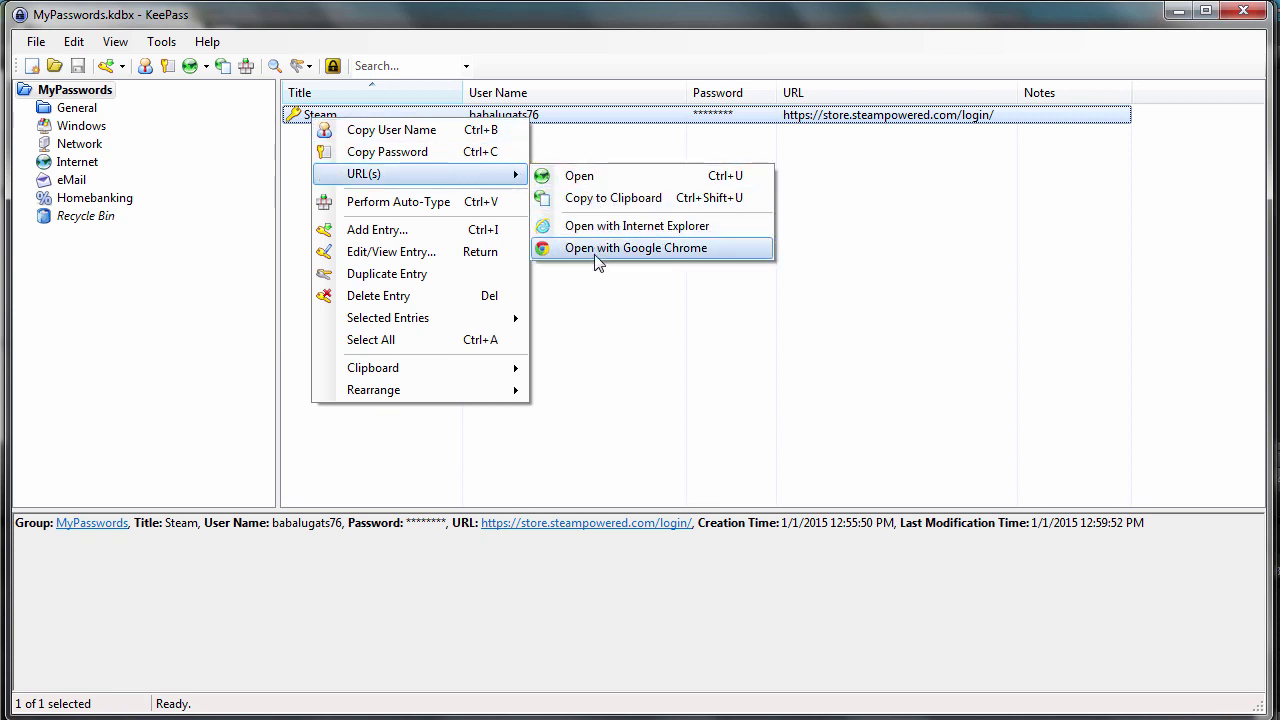
click(596, 249)
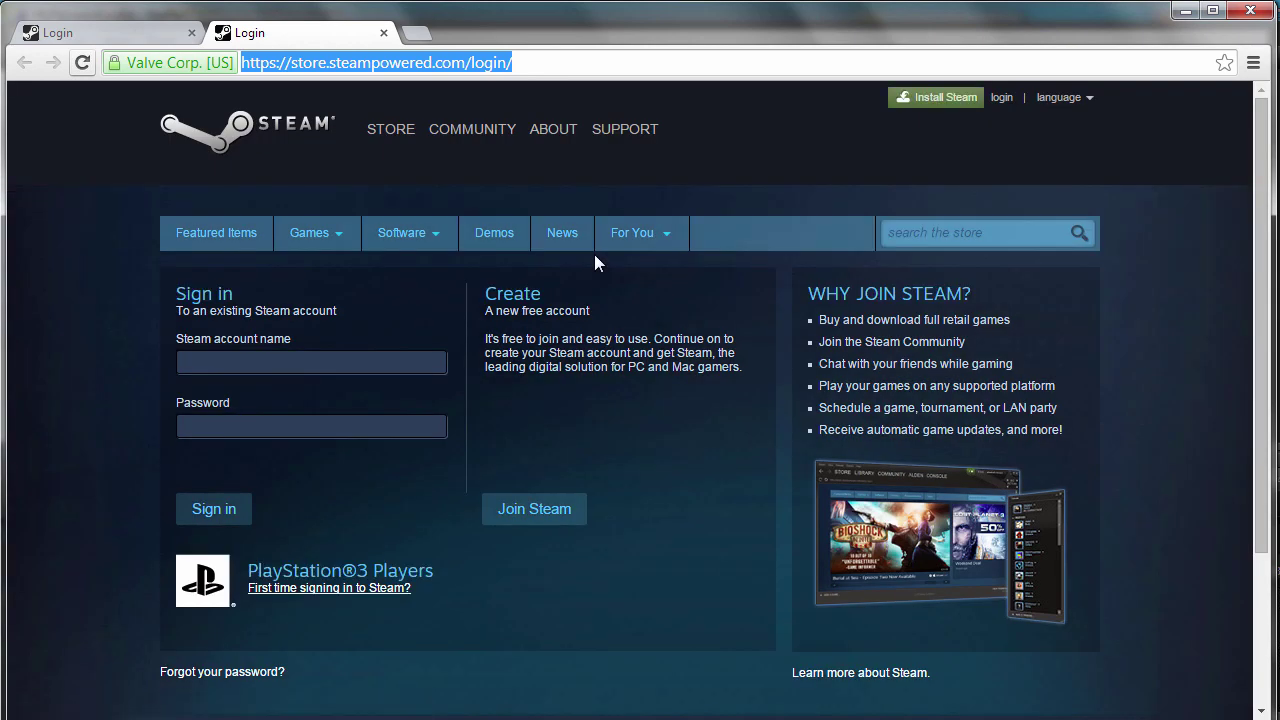
Step: Auto-type the Steam entry's credentials into the account name field and decline Chrome's save prompt
click(370, 361)
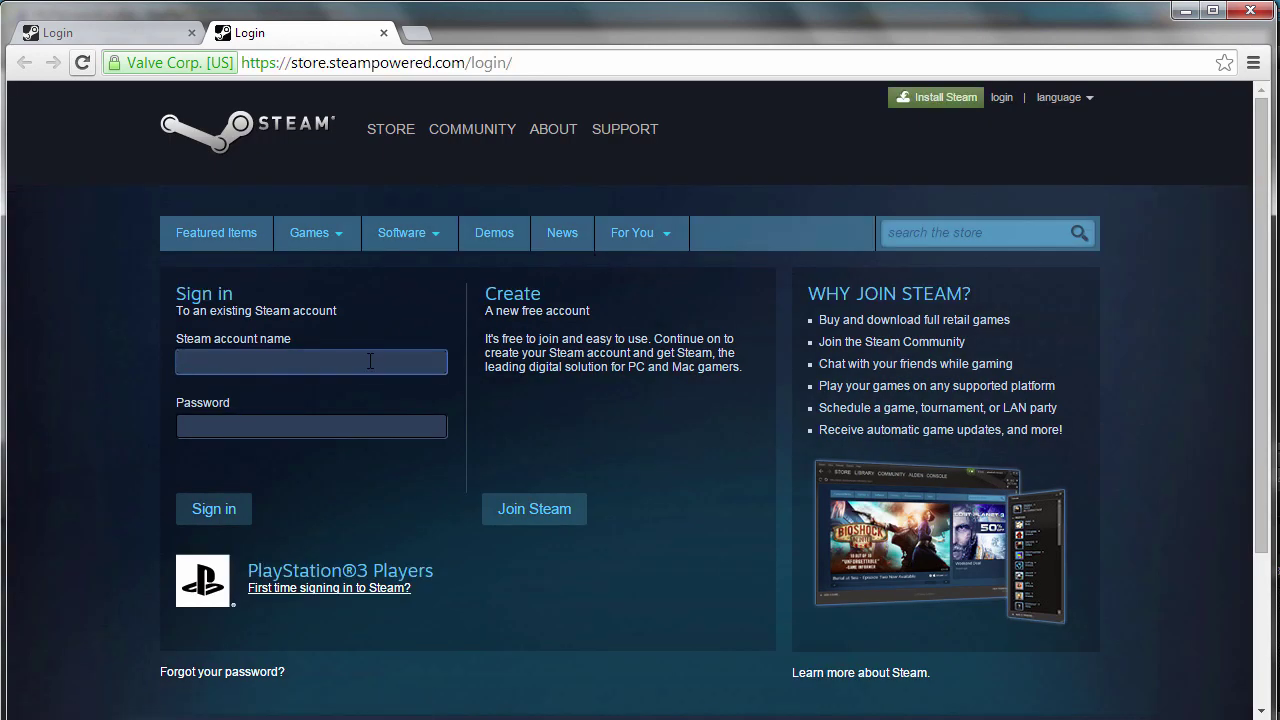
key(alt+Tab)
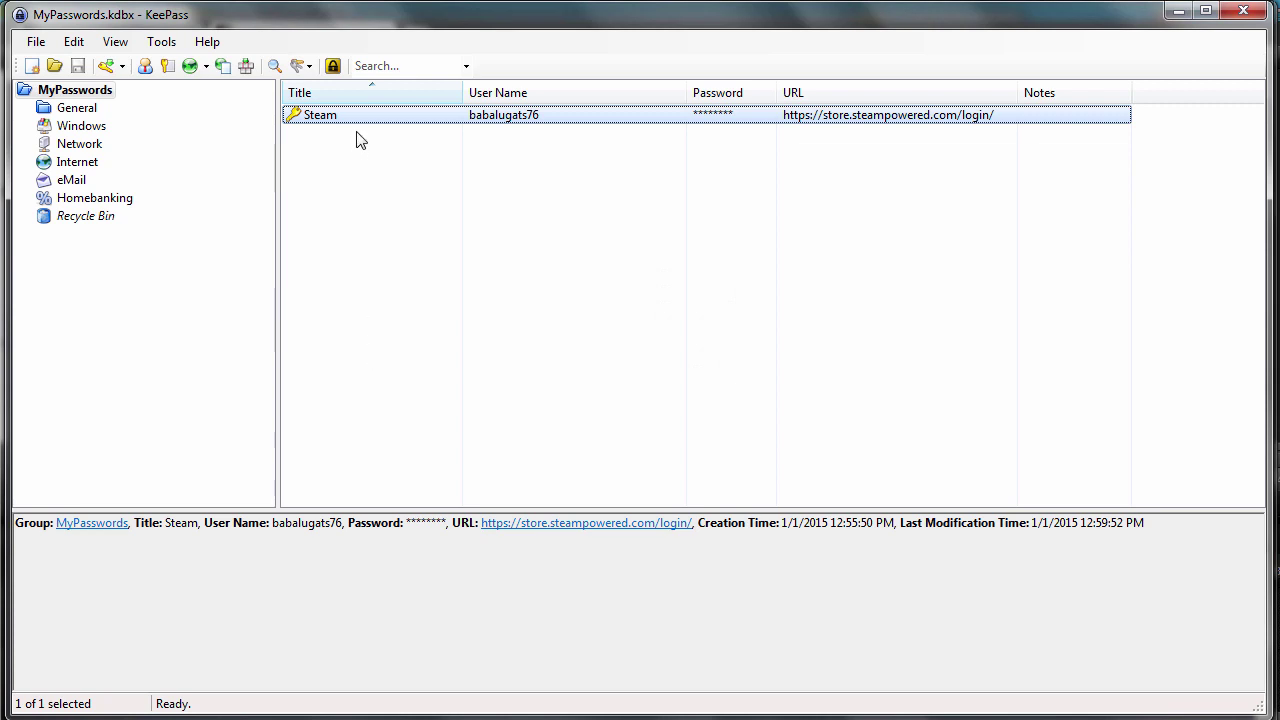
right_click(358, 126)
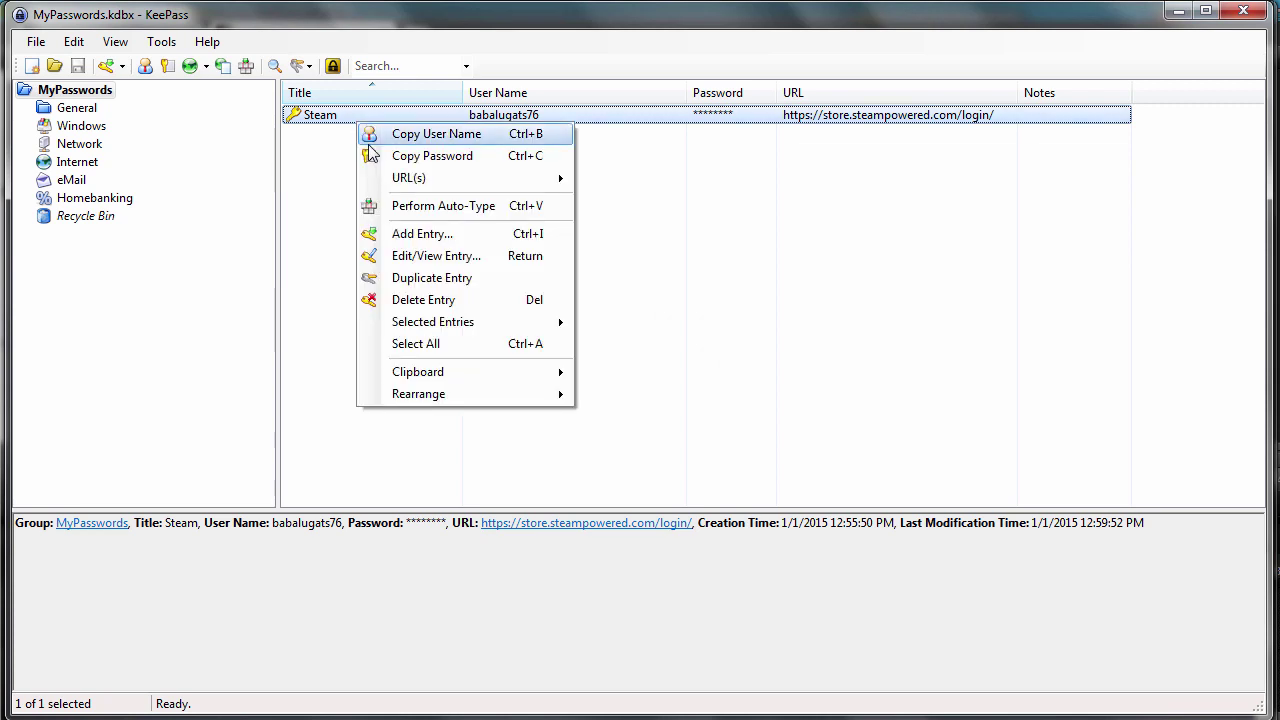
click(375, 205)
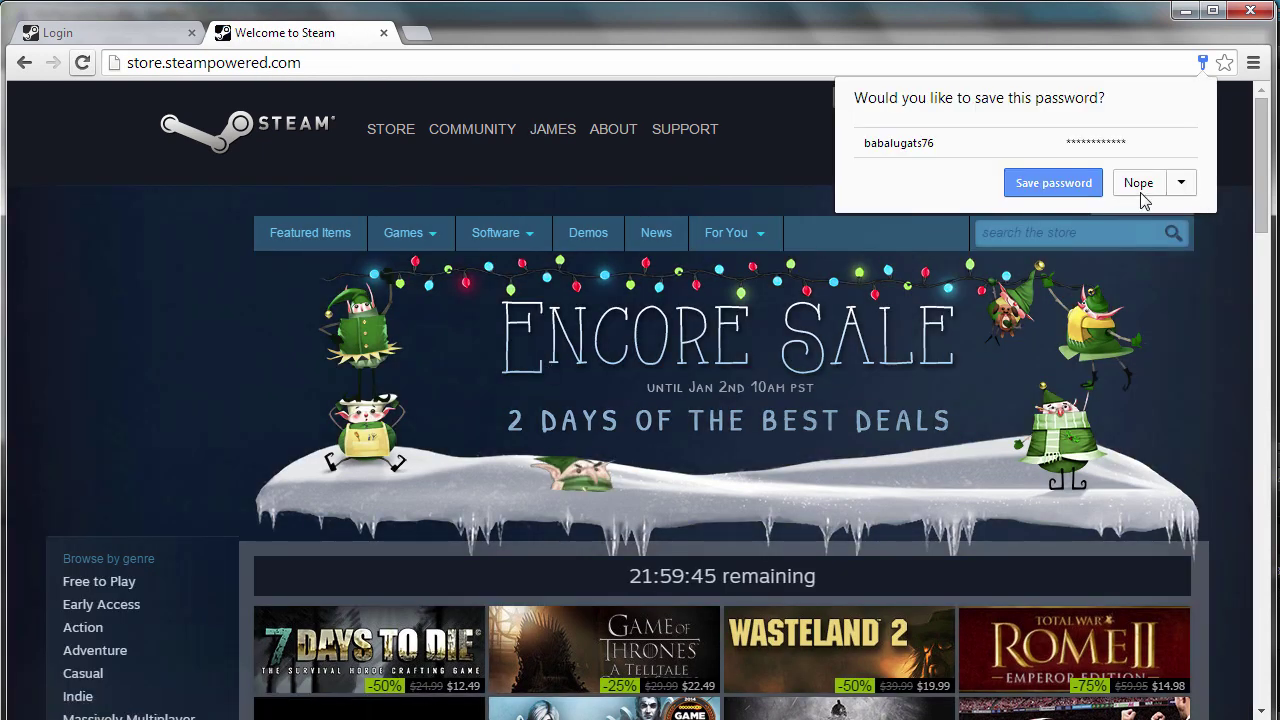
click(1141, 188)
Step: Log out of the Steam account and return to KeePass
click(1035, 101)
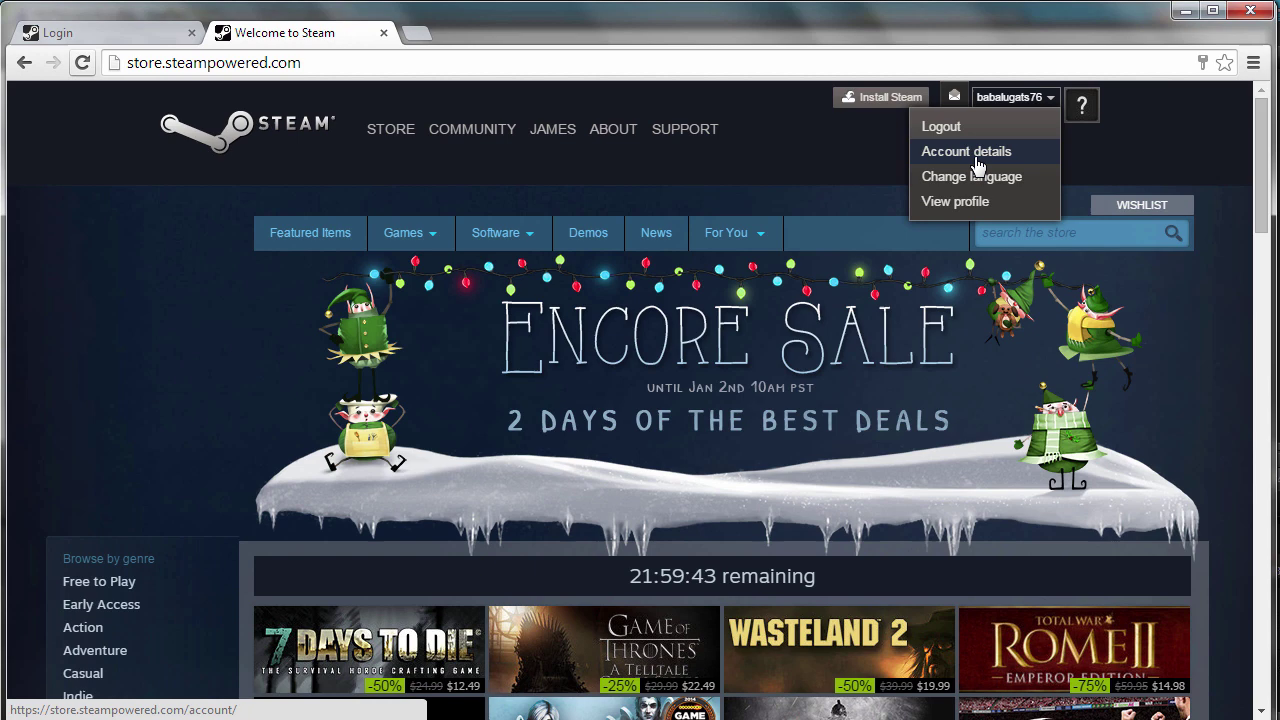
click(962, 127)
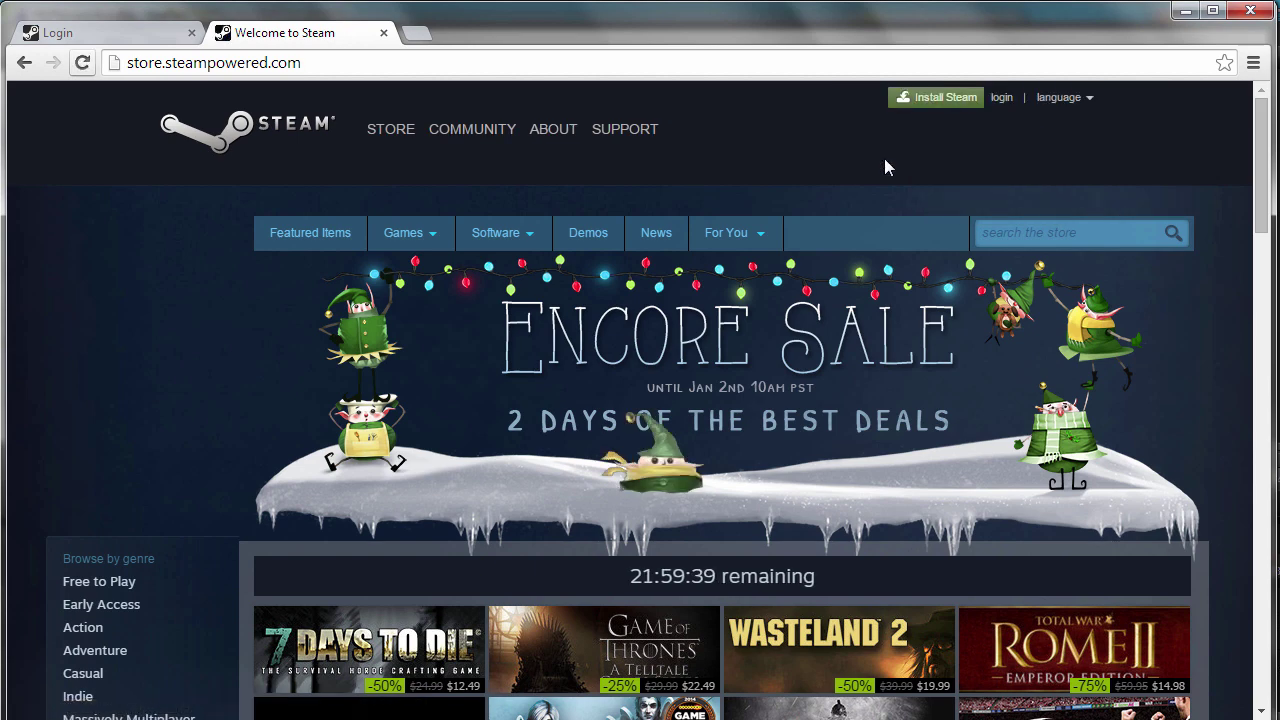
key(alt+Tab)
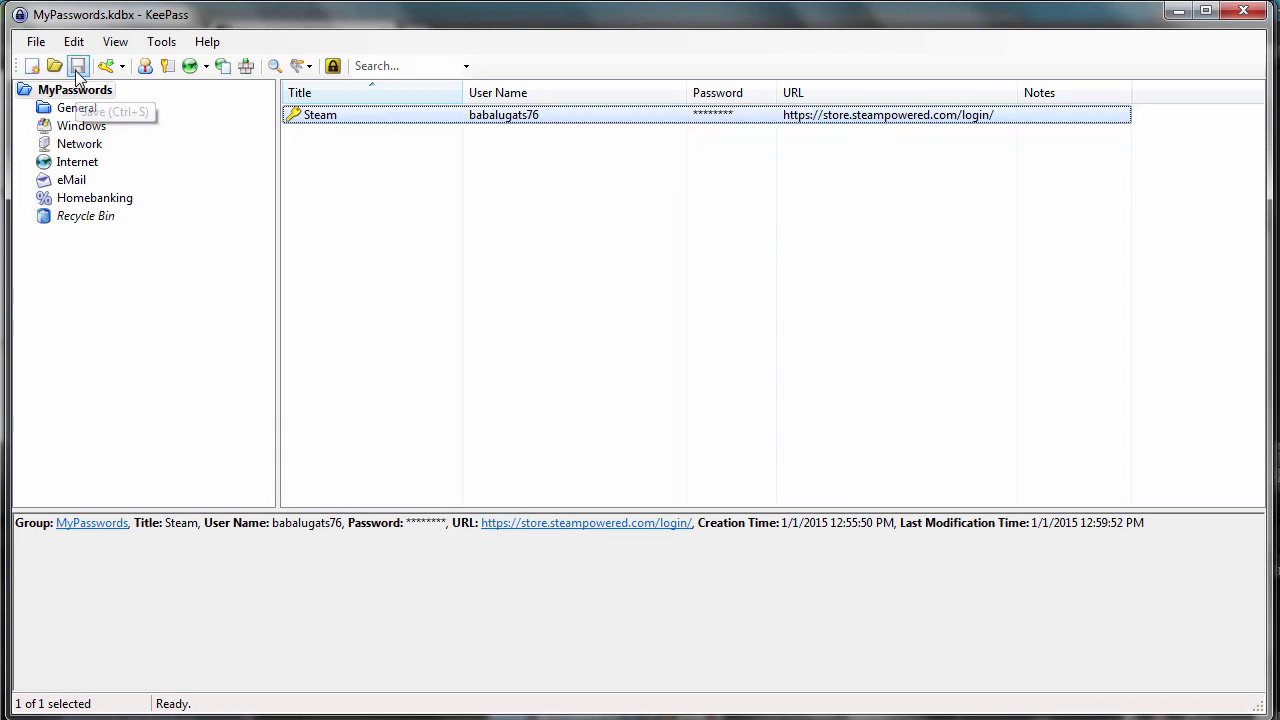
Step: Save MyPasswords.kdbx and exit KeePass from the File menu
click(38, 43)
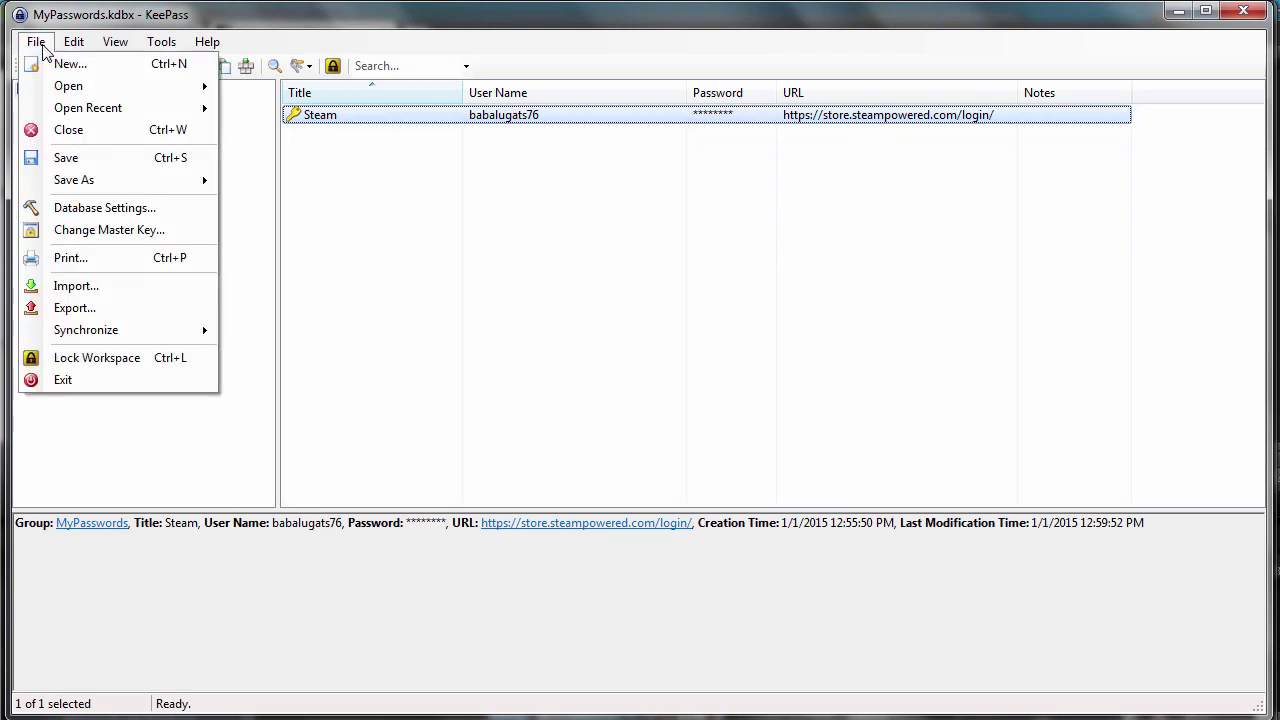
click(50, 158)
click(36, 44)
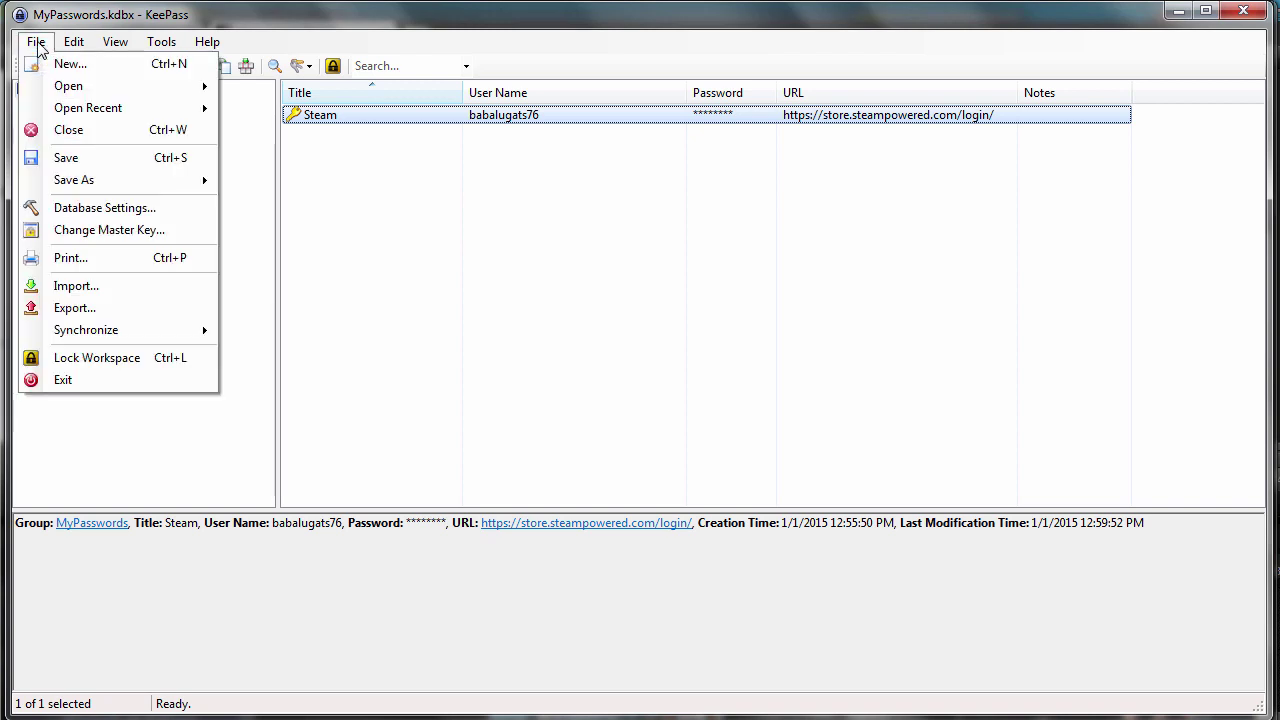
click(83, 386)
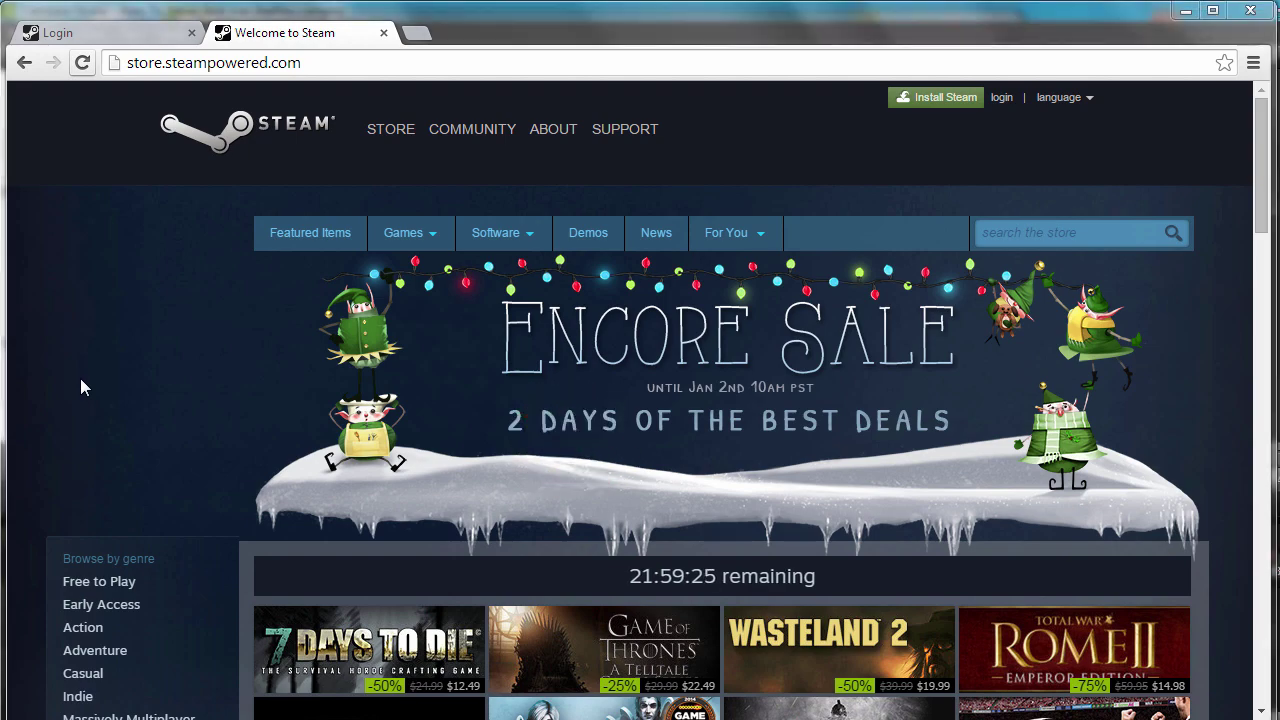
key(super+e)
Step: Open MY USB (F:) > KeePass-2.28 and select MyPasswords.kdbx and KeePass.exe
double_click(800, 262)
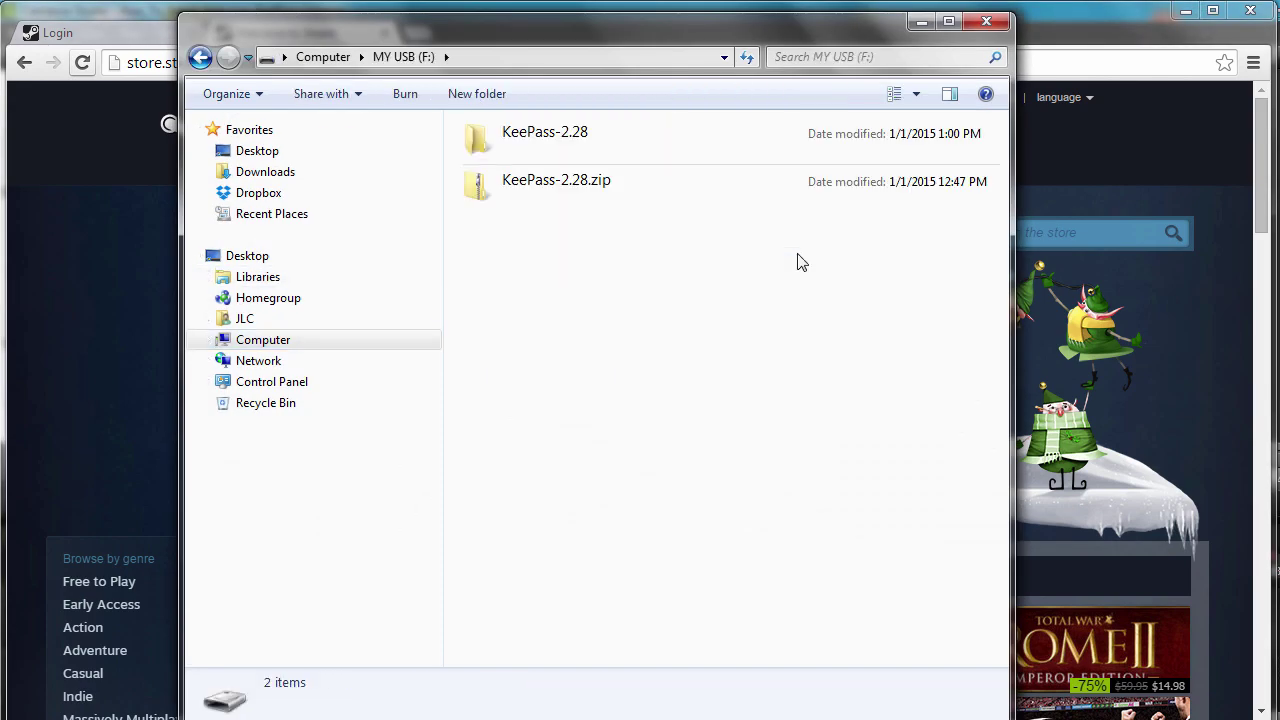
double_click(544, 132)
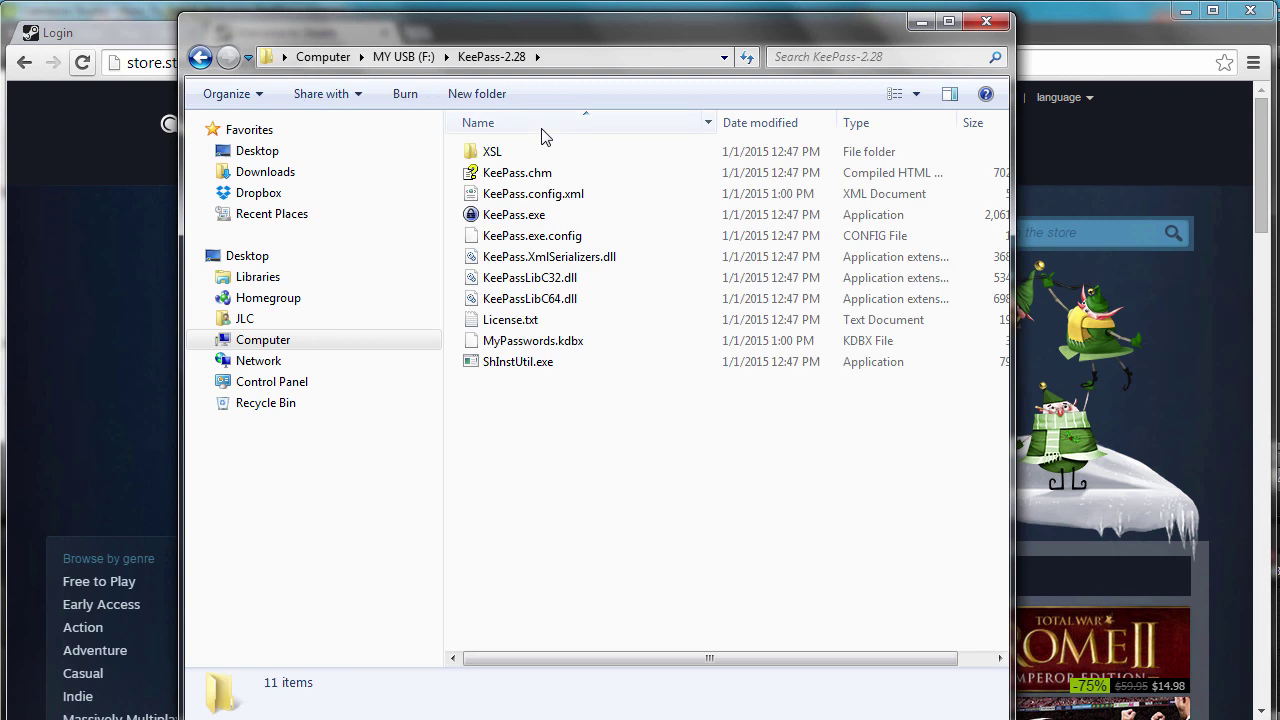
click(521, 344)
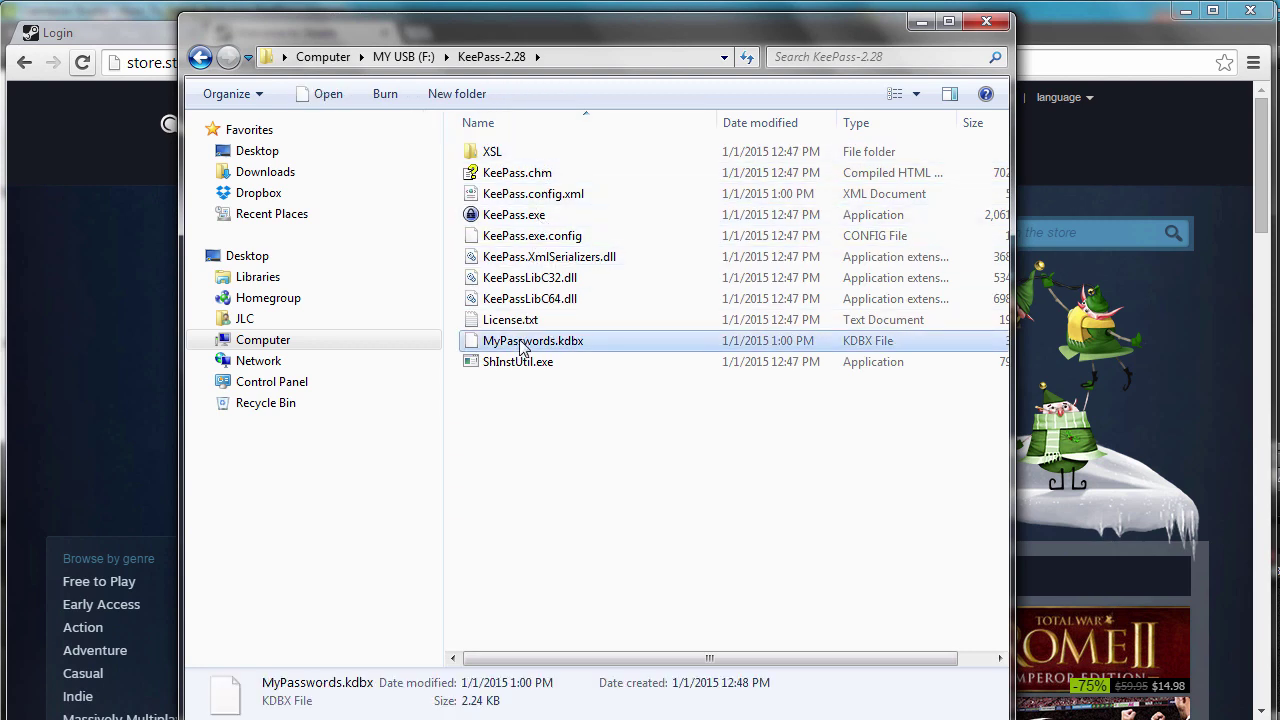
click(516, 218)
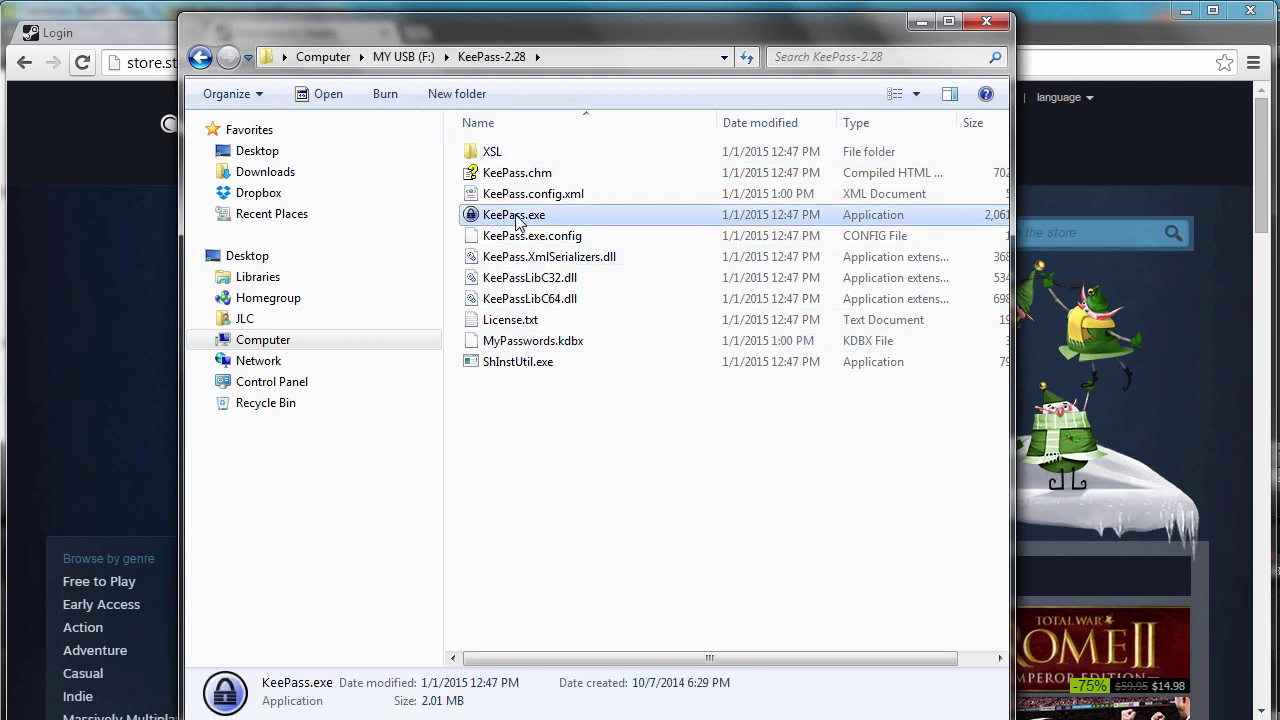